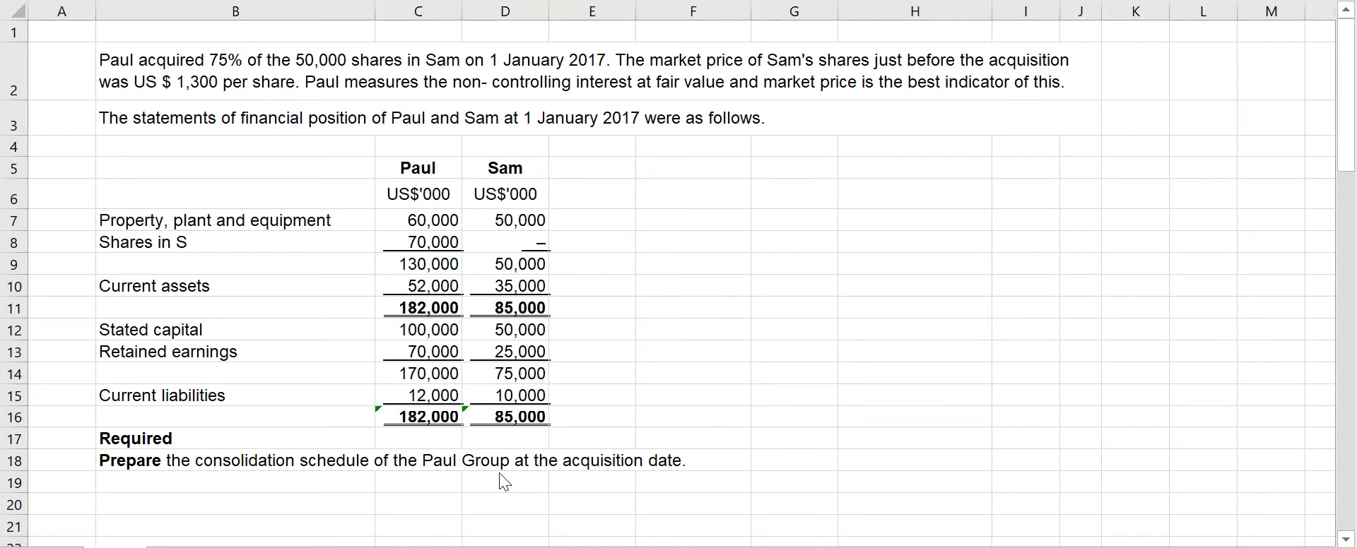
{"action": "left_click_drag", "start_coordinate": [499, 473], "coordinate": [639, 458]}
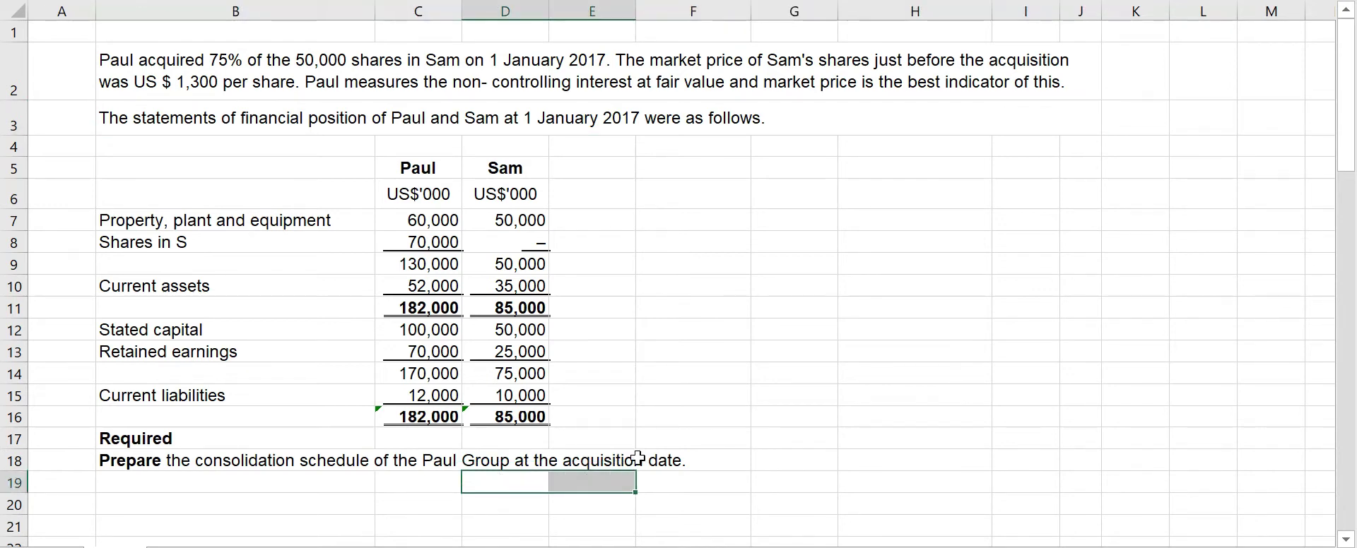
{"action": "left_click", "coordinate": [424, 461]}
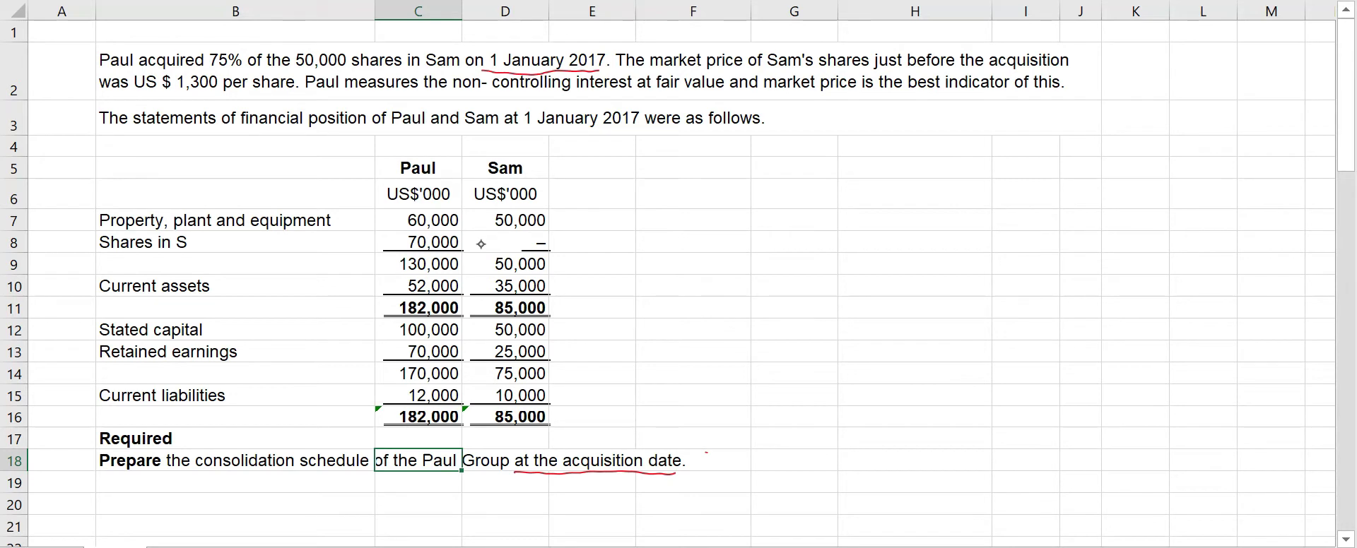
{"action": "left_click", "coordinate": [127, 164]}
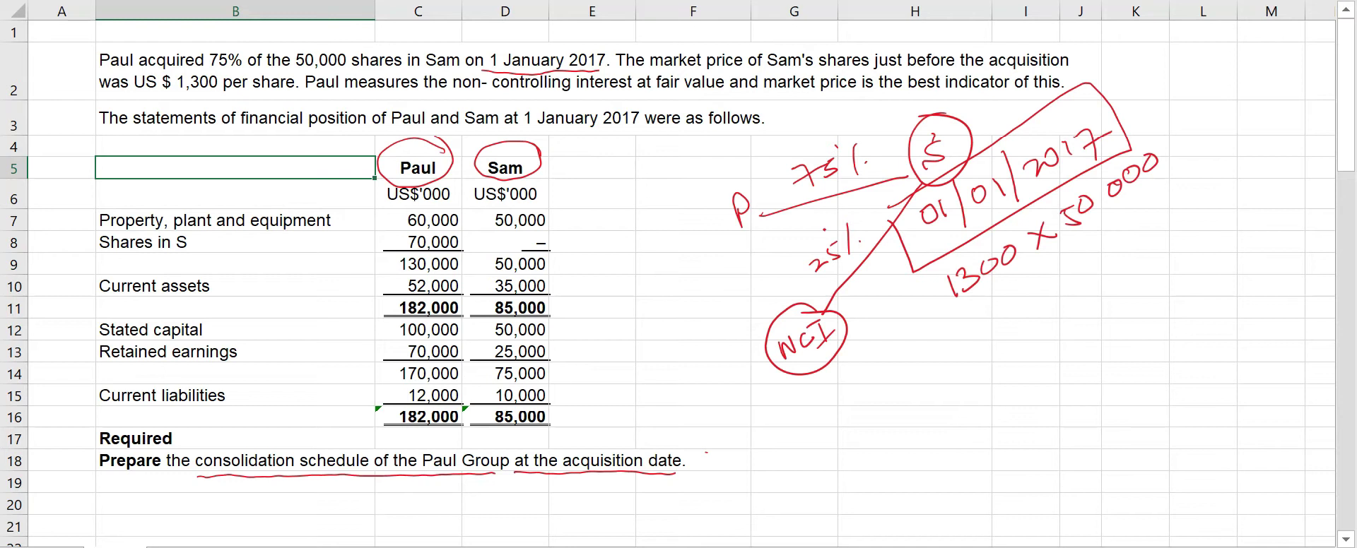
Draw an ink arrow down from the 1300 x 50 000 note and tick Sam's stated capital and retained earnings.
{"action": "mouse_move", "coordinate": [1018, 283]}
{"action": "left_mouse_down"}
{"action": "mouse_move", "coordinate": [1024, 350]}
{"action": "mouse_move", "coordinate": [1038, 346]}
{"action": "left_mouse_up"}
{"action": "left_click_drag", "start_coordinate": [559, 327], "coordinate": [596, 306]}
{"action": "left_click_drag", "start_coordinate": [555, 347], "coordinate": [590, 335]}
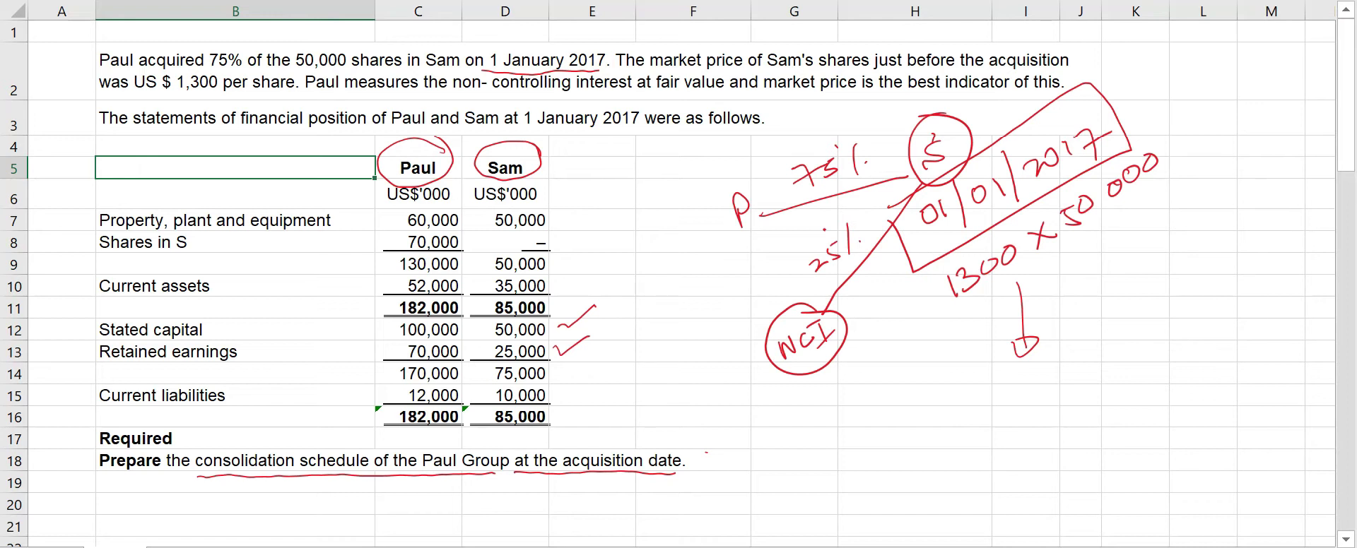
Draw an ink line beside the Shares in S label and circle Paul's amount for it in the question table.
{"action": "left_click_drag", "start_coordinate": [216, 244], "coordinate": [351, 241]}
{"action": "mouse_move", "coordinate": [460, 228]}
{"action": "left_mouse_down"}
{"action": "mouse_move", "coordinate": [393, 244]}
{"action": "mouse_move", "coordinate": [452, 226]}
{"action": "left_mouse_up"}
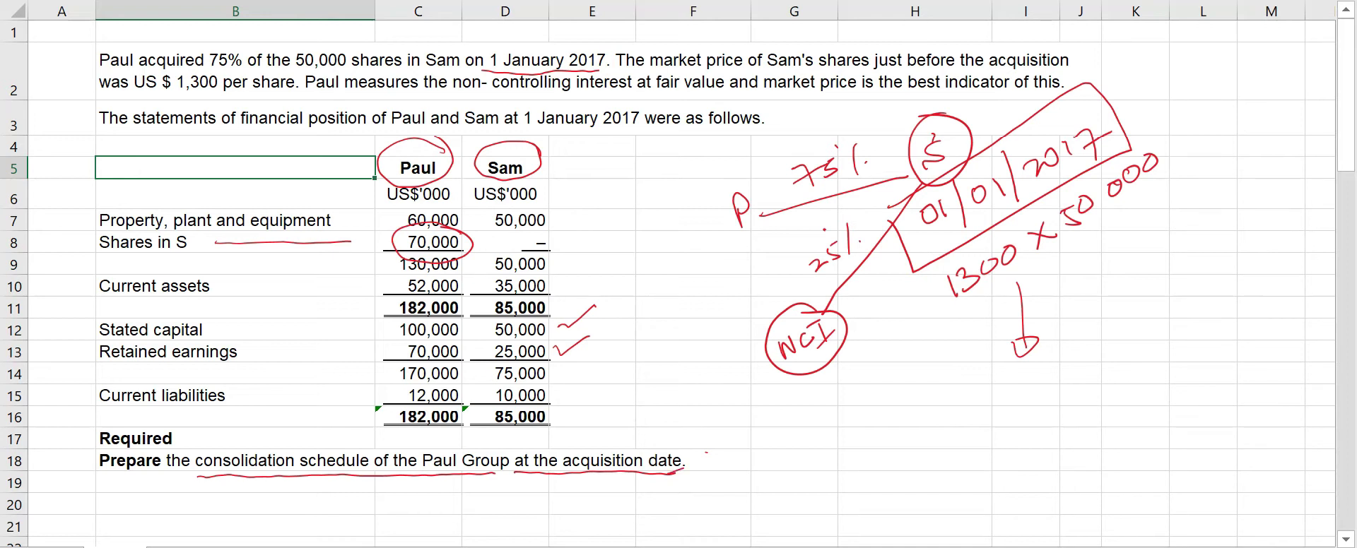
Handwrite the note "Post Acquisition" in ink below the group structure sketch.
{"action": "left_click_drag", "start_coordinate": [729, 415], "coordinate": [725, 483]}
{"action": "mouse_move", "coordinate": [754, 430]}
{"action": "left_mouse_down"}
{"action": "mouse_move", "coordinate": [753, 463]}
{"action": "mouse_move", "coordinate": [756, 440]}
{"action": "left_mouse_up"}
{"action": "mouse_move", "coordinate": [785, 433]}
{"action": "left_mouse_down"}
{"action": "mouse_move", "coordinate": [777, 444]}
{"action": "mouse_move", "coordinate": [786, 434]}
{"action": "left_mouse_up"}
{"action": "left_click_drag", "start_coordinate": [809, 424], "coordinate": [797, 447]}
{"action": "mouse_move", "coordinate": [820, 414]}
{"action": "left_mouse_down"}
{"action": "mouse_move", "coordinate": [821, 451]}
{"action": "mouse_move", "coordinate": [826, 425]}
{"action": "left_mouse_up"}
{"action": "mouse_move", "coordinate": [871, 405]}
{"action": "left_mouse_down"}
{"action": "mouse_move", "coordinate": [864, 436]}
{"action": "mouse_move", "coordinate": [883, 433]}
{"action": "left_mouse_up"}
{"action": "mouse_move", "coordinate": [905, 412]}
{"action": "left_mouse_down"}
{"action": "mouse_move", "coordinate": [892, 420]}
{"action": "mouse_move", "coordinate": [917, 421]}
{"action": "left_mouse_up"}
{"action": "mouse_move", "coordinate": [918, 421]}
{"action": "left_mouse_down"}
{"action": "mouse_move", "coordinate": [932, 404]}
{"action": "mouse_move", "coordinate": [941, 421]}
{"action": "left_mouse_up"}
{"action": "left_click_drag", "start_coordinate": [941, 405], "coordinate": [966, 417]}
{"action": "mouse_move", "coordinate": [978, 398]}
{"action": "left_mouse_down"}
{"action": "mouse_move", "coordinate": [971, 417]}
{"action": "mouse_move", "coordinate": [987, 417]}
{"action": "left_mouse_up"}
{"action": "mouse_move", "coordinate": [1001, 385]}
{"action": "left_mouse_down"}
{"action": "mouse_move", "coordinate": [998, 417]}
{"action": "mouse_move", "coordinate": [1009, 398]}
{"action": "left_mouse_up"}
{"action": "left_click_drag", "start_coordinate": [1013, 397], "coordinate": [1017, 413]}
{"action": "left_click_drag", "start_coordinate": [1026, 400], "coordinate": [1060, 400]}
{"action": "left_click_drag", "start_coordinate": [909, 409], "coordinate": [892, 422]}
{"action": "left_click_drag", "start_coordinate": [891, 424], "coordinate": [923, 430]}
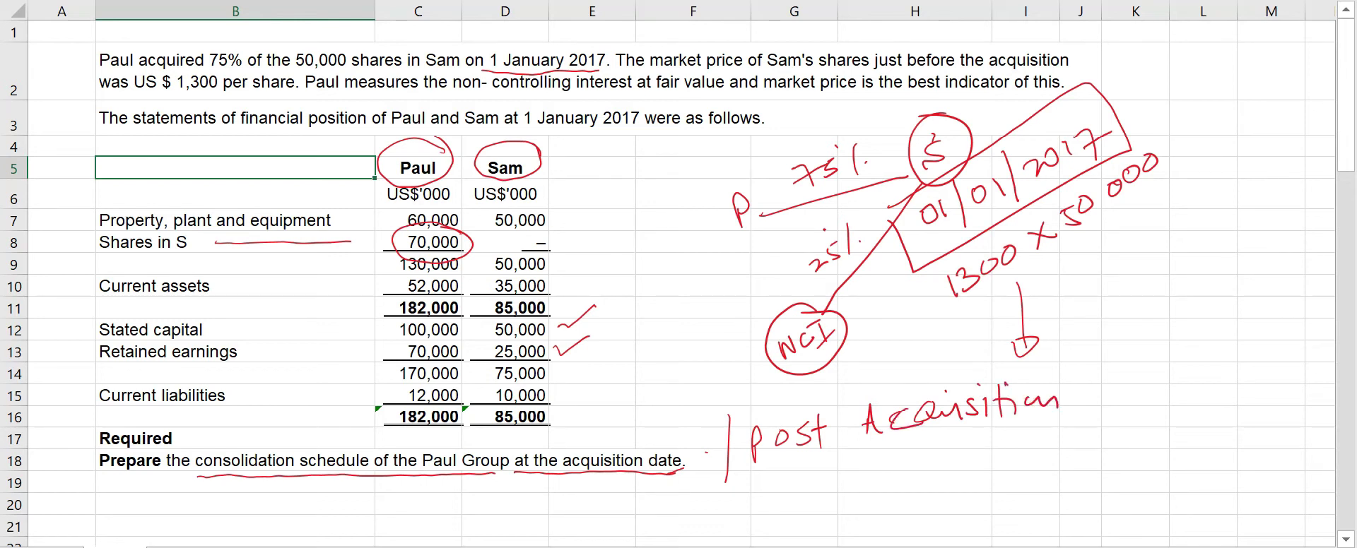
Underline the handwritten "Post Acquisition" note and draw a box around it.
{"action": "left_click_drag", "start_coordinate": [754, 468], "coordinate": [1059, 428]}
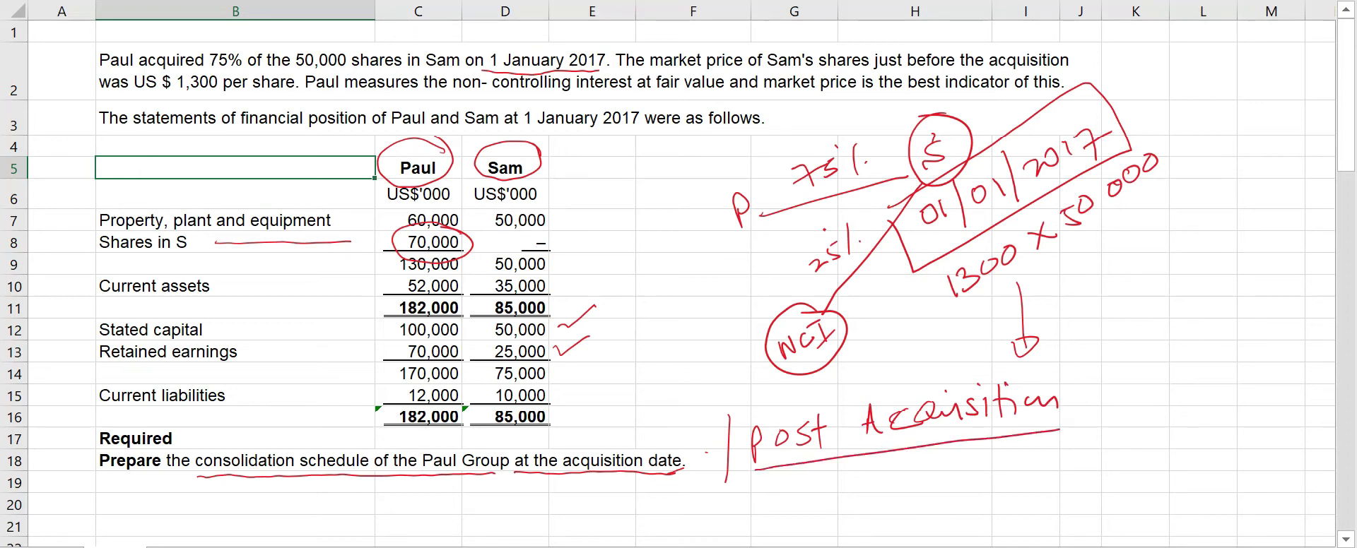
{"action": "mouse_move", "coordinate": [735, 400]}
{"action": "left_mouse_down"}
{"action": "mouse_move", "coordinate": [1081, 357]}
{"action": "mouse_move", "coordinate": [1086, 424]}
{"action": "left_mouse_up"}
{"action": "mouse_move", "coordinate": [728, 408]}
{"action": "left_mouse_down"}
{"action": "mouse_move", "coordinate": [848, 458]}
{"action": "mouse_move", "coordinate": [1092, 427]}
{"action": "left_mouse_up"}
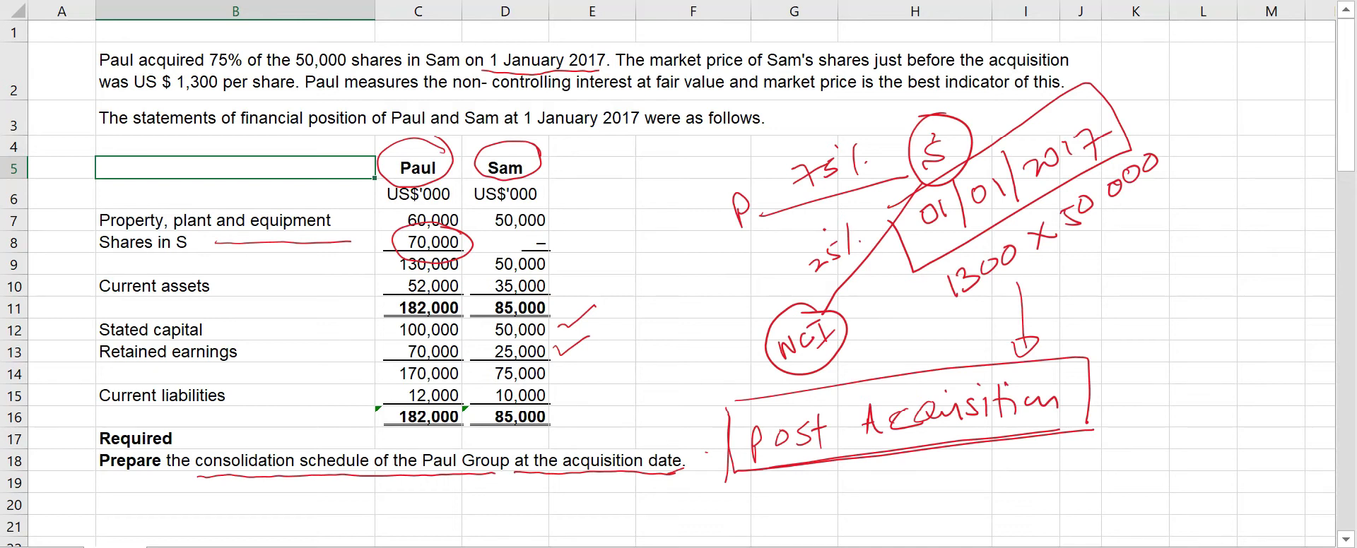
Handwrite "Post Profit" beside the boxed Post Acquisition note and underline it.
{"action": "mouse_move", "coordinate": [1118, 359]}
{"action": "left_mouse_down"}
{"action": "mouse_move", "coordinate": [1118, 397]}
{"action": "mouse_move", "coordinate": [1138, 368]}
{"action": "mouse_move", "coordinate": [1148, 383]}
{"action": "left_mouse_up"}
{"action": "left_click_drag", "start_coordinate": [1164, 357], "coordinate": [1166, 380]}
{"action": "left_click_drag", "start_coordinate": [1156, 367], "coordinate": [1181, 362]}
{"action": "mouse_move", "coordinate": [1127, 410]}
{"action": "left_mouse_down"}
{"action": "mouse_move", "coordinate": [1124, 432]}
{"action": "mouse_move", "coordinate": [1134, 393]}
{"action": "left_mouse_up"}
{"action": "left_click_drag", "start_coordinate": [1133, 403], "coordinate": [1188, 417]}
{"action": "left_click_drag", "start_coordinate": [1188, 408], "coordinate": [1199, 406]}
{"action": "left_click_drag", "start_coordinate": [1120, 438], "coordinate": [1195, 426]}
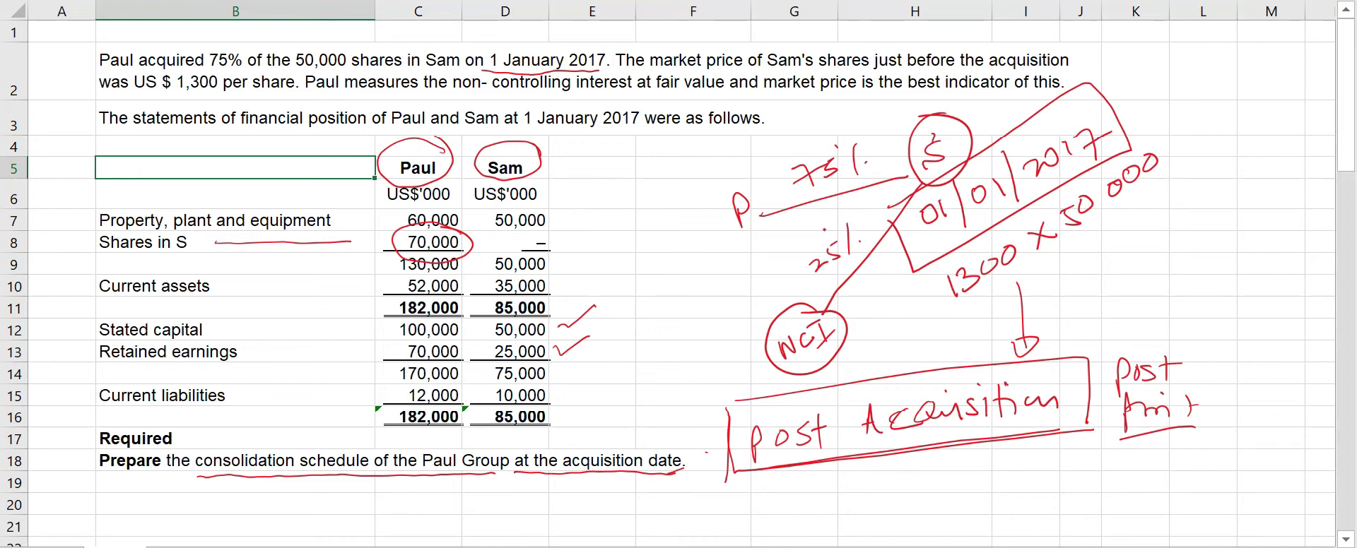
Draw arrows to the Paul and Sam headings and handwrite an underlined "combined" heading beside them.
{"action": "mouse_move", "coordinate": [433, 156]}
{"action": "left_mouse_down"}
{"action": "mouse_move", "coordinate": [472, 124]}
{"action": "mouse_move", "coordinate": [558, 130]}
{"action": "left_mouse_up"}
{"action": "mouse_move", "coordinate": [574, 165]}
{"action": "left_mouse_down"}
{"action": "mouse_move", "coordinate": [633, 175]}
{"action": "mouse_move", "coordinate": [688, 145]}
{"action": "mouse_move", "coordinate": [680, 168]}
{"action": "left_mouse_up"}
{"action": "left_click_drag", "start_coordinate": [580, 189], "coordinate": [690, 172]}
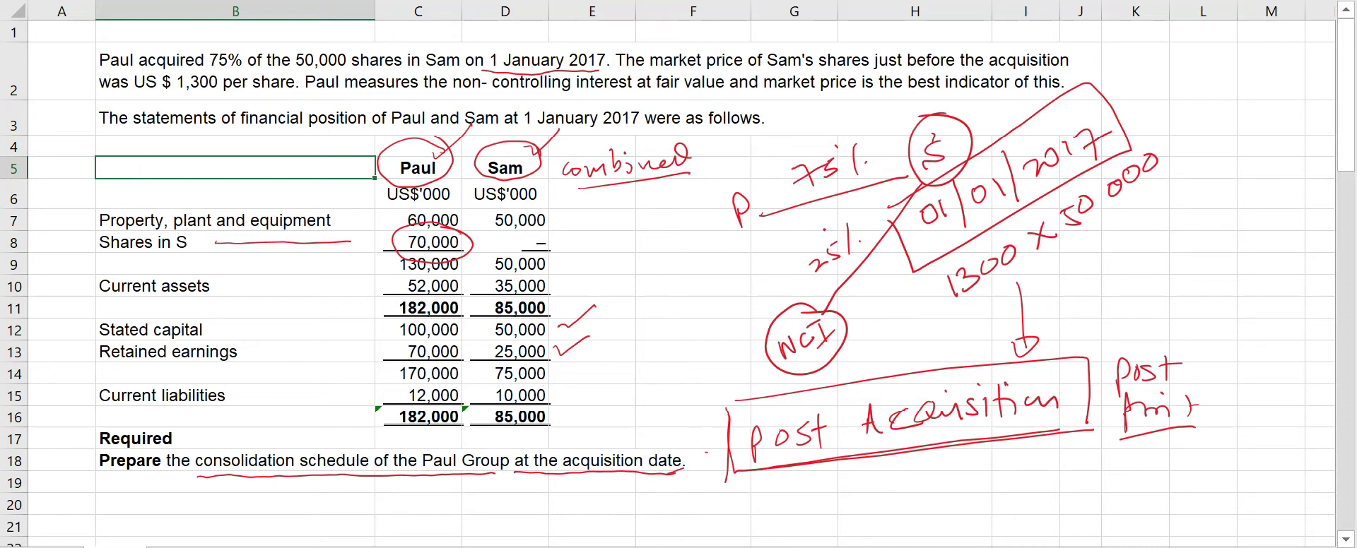
Draw a vertical divider after the combined heading and handwrite an underlined "Adj" column heading beside it.
{"action": "left_click_drag", "start_coordinate": [702, 136], "coordinate": [716, 438]}
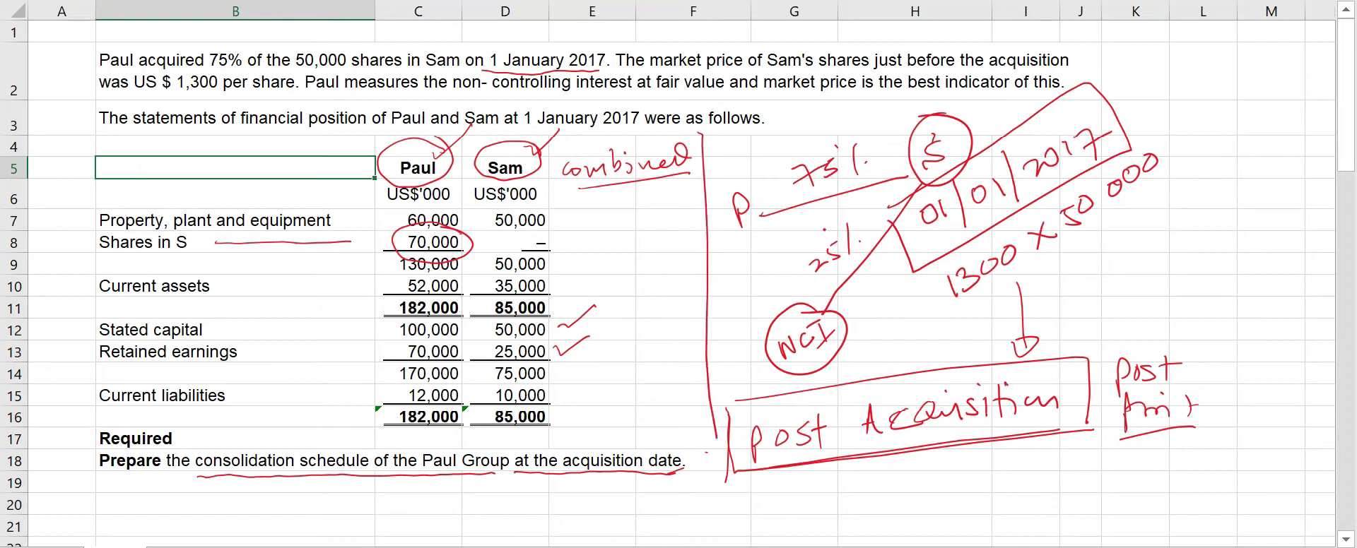
{"action": "mouse_move", "coordinate": [718, 149]}
{"action": "left_mouse_down"}
{"action": "mouse_move", "coordinate": [716, 170]}
{"action": "mouse_move", "coordinate": [762, 170]}
{"action": "left_mouse_up"}
{"action": "left_click", "coordinate": [763, 145]}
{"action": "left_click_drag", "start_coordinate": [700, 189], "coordinate": [787, 164]}
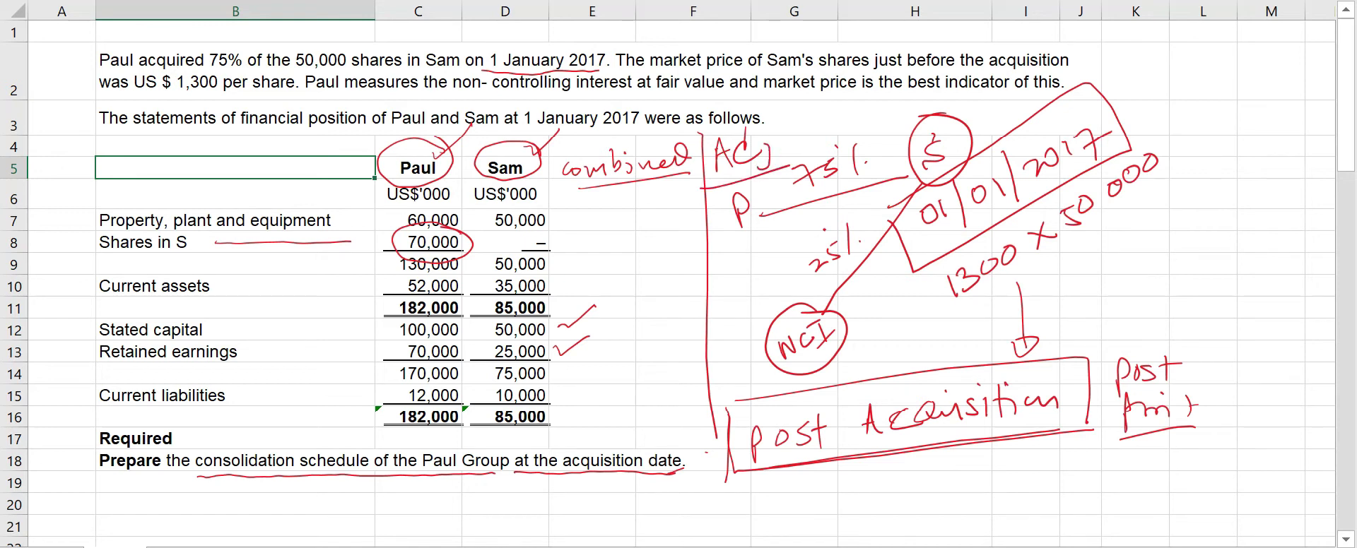
Draw another vertical divider beyond the sketch and handwrite an underlined "C.F.P" column heading after it.
{"action": "left_click_drag", "start_coordinate": [1177, 113], "coordinate": [1178, 451]}
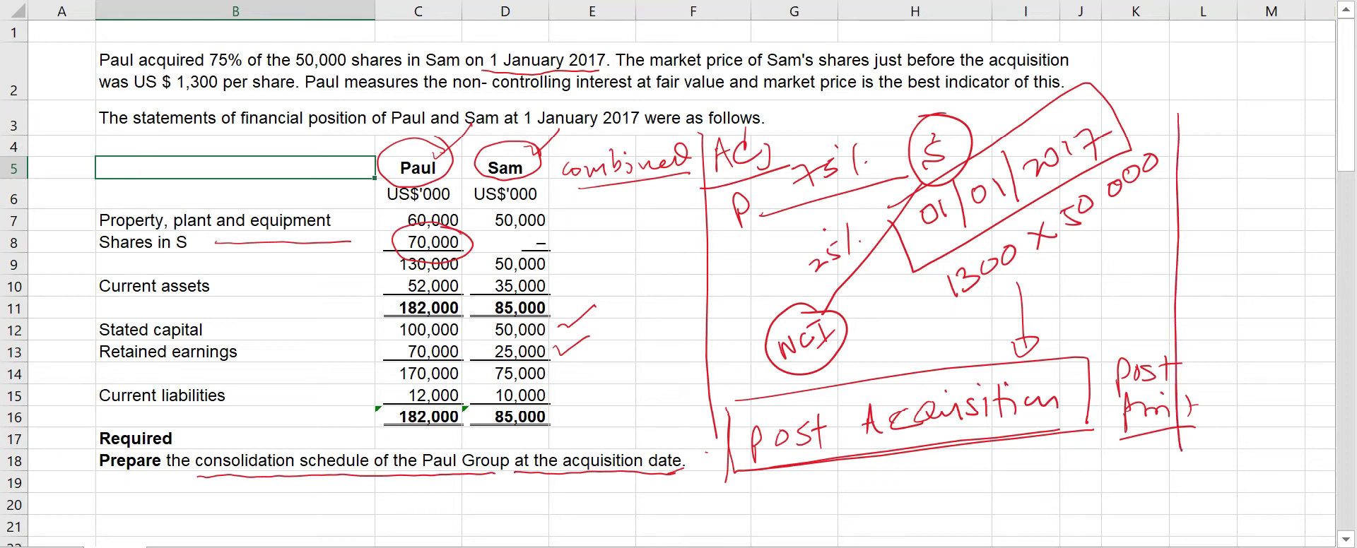
{"action": "mouse_move", "coordinate": [1213, 118]}
{"action": "left_mouse_down"}
{"action": "mouse_move", "coordinate": [1233, 129]}
{"action": "mouse_move", "coordinate": [1290, 106]}
{"action": "mouse_move", "coordinate": [1278, 119]}
{"action": "left_mouse_up"}
{"action": "left_click_drag", "start_coordinate": [1199, 147], "coordinate": [1295, 134]}
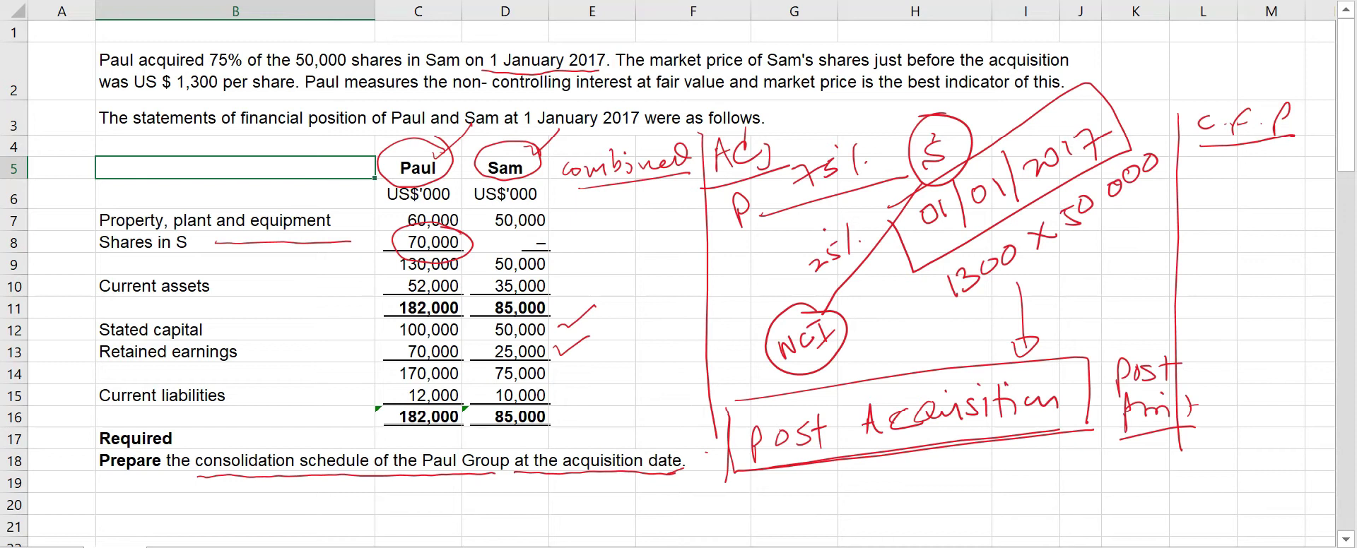
Mark the Paul and combined headings with ink ticks and frame the C.F.P heading.
{"action": "left_click_drag", "start_coordinate": [411, 144], "coordinate": [386, 182]}
{"action": "left_click_drag", "start_coordinate": [546, 157], "coordinate": [584, 137]}
{"action": "left_click_drag", "start_coordinate": [1167, 92], "coordinate": [1334, 82]}
{"action": "left_click_drag", "start_coordinate": [1330, 105], "coordinate": [1329, 144]}
{"action": "mouse_move", "coordinate": [1181, 105]}
{"action": "left_mouse_down"}
{"action": "mouse_move", "coordinate": [1179, 152]}
{"action": "mouse_move", "coordinate": [1319, 142]}
{"action": "left_mouse_up"}
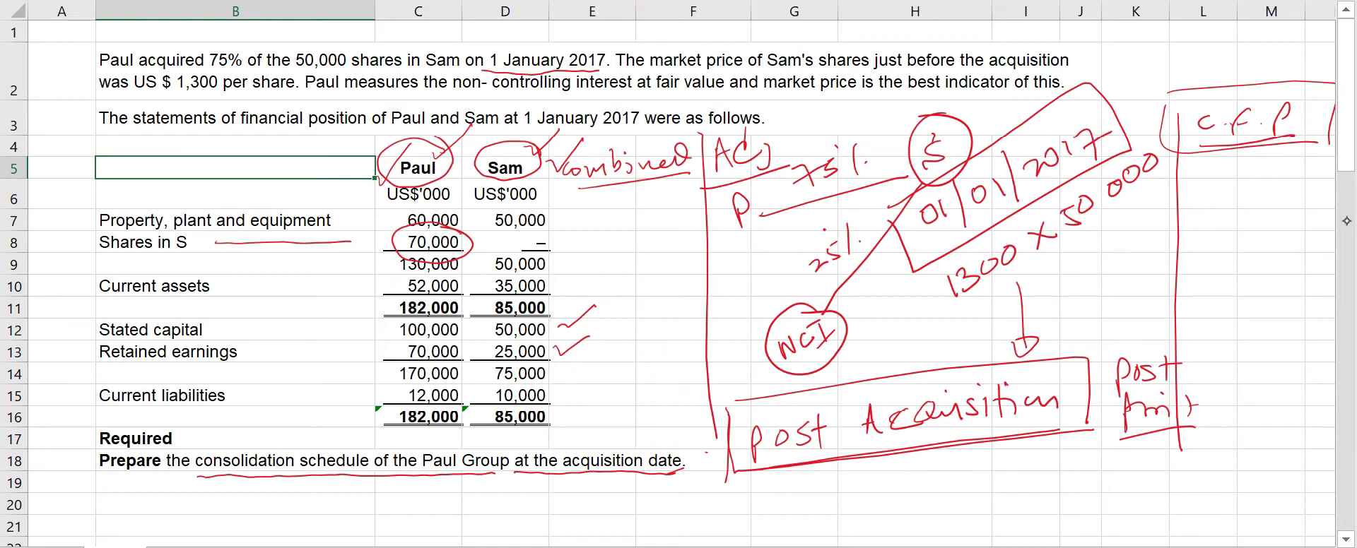
Draw a vertical divider through the NCI circle and a short stroke at the start of the Post Acquisition box.
{"action": "left_click_drag", "start_coordinate": [808, 120], "coordinate": [844, 456]}
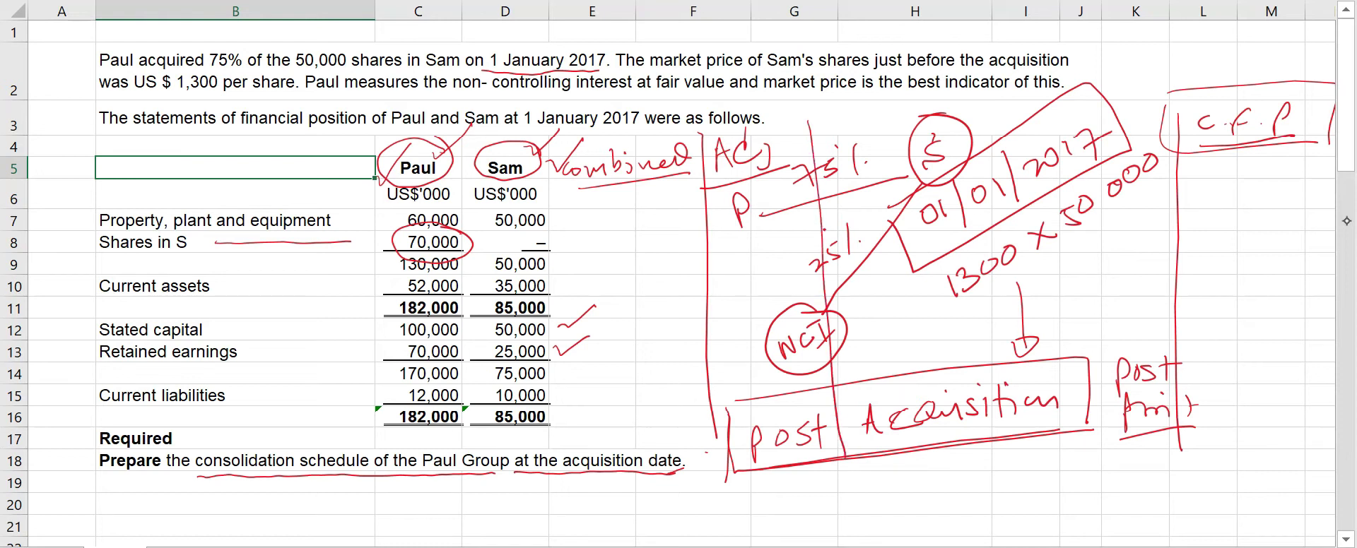
{"action": "left_click_drag", "start_coordinate": [714, 411], "coordinate": [732, 472]}
Tick the Consolidation Schedule title and its Paul, Sam and Total column headings in ink.
{"action": "scroll", "coordinate": [668, 283], "scroll_direction": "down", "scroll_amount": 1}
{"action": "scroll", "coordinate": [668, 283], "scroll_direction": "up", "scroll_amount": 1}
{"action": "scroll", "coordinate": [668, 283], "scroll_direction": "down", "scroll_amount": 2}
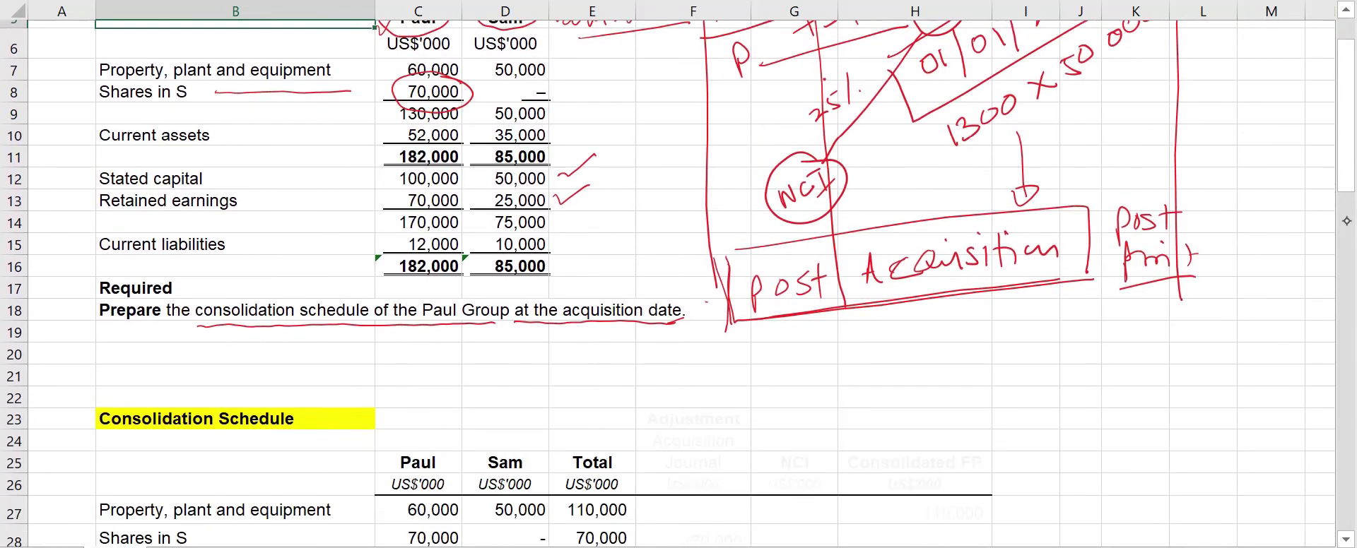
{"action": "scroll", "coordinate": [667, 282], "scroll_direction": "down", "scroll_amount": 2}
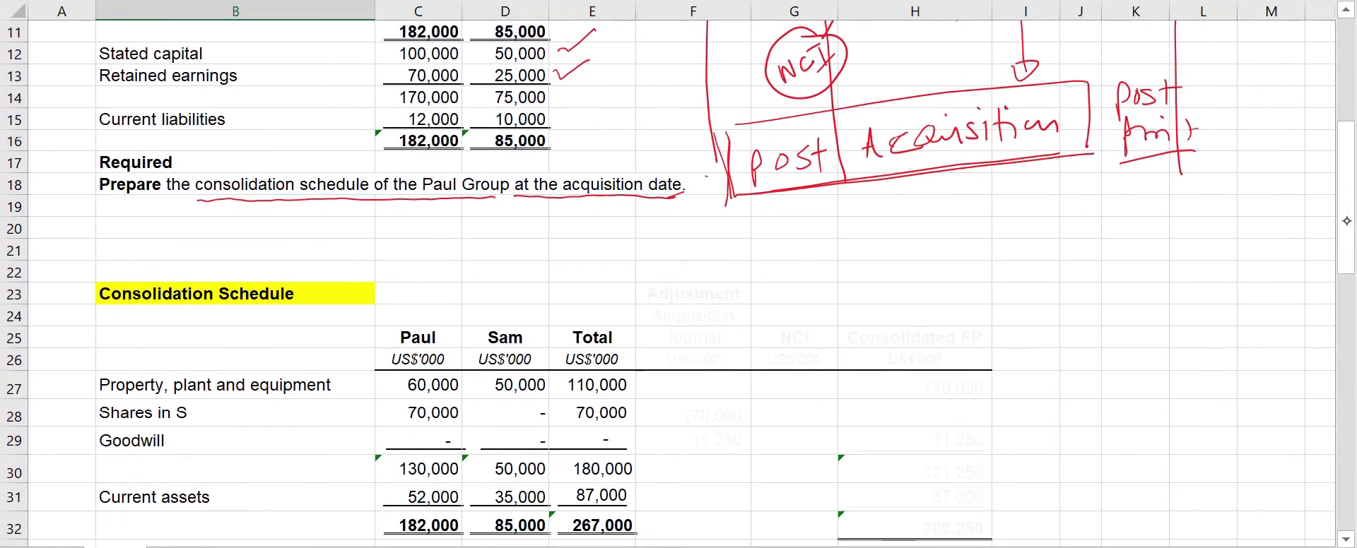
{"action": "scroll", "coordinate": [1347, 222], "scroll_direction": "down", "scroll_amount": 2}
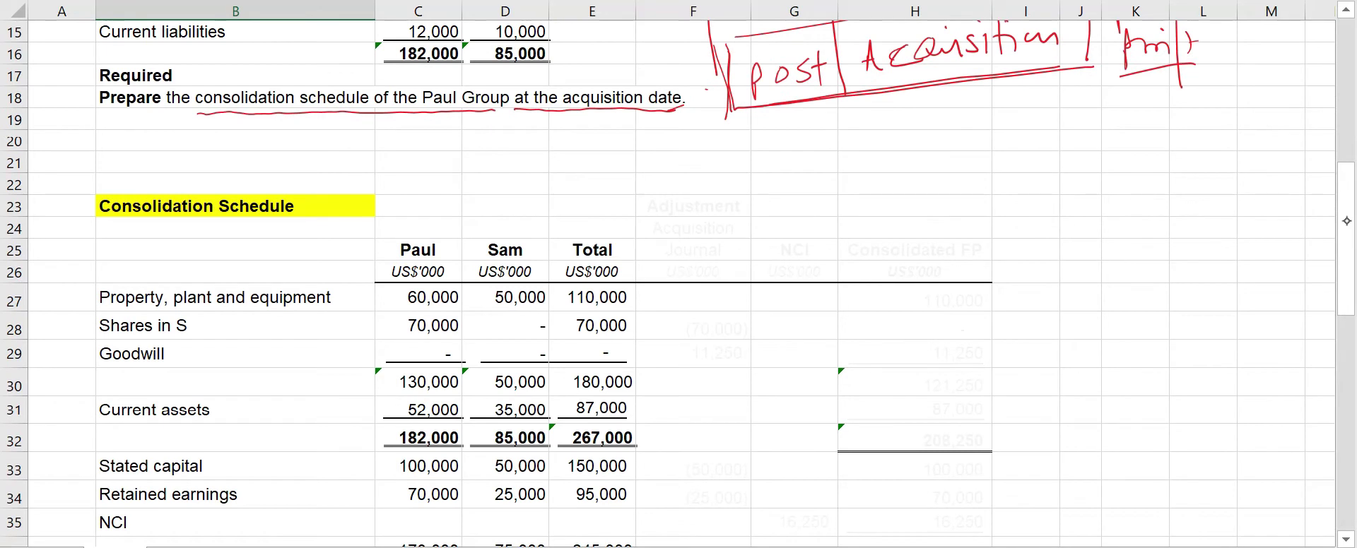
{"action": "left_click_drag", "start_coordinate": [322, 229], "coordinate": [408, 168]}
{"action": "scroll", "coordinate": [1347, 221], "scroll_direction": "down", "scroll_amount": 2}
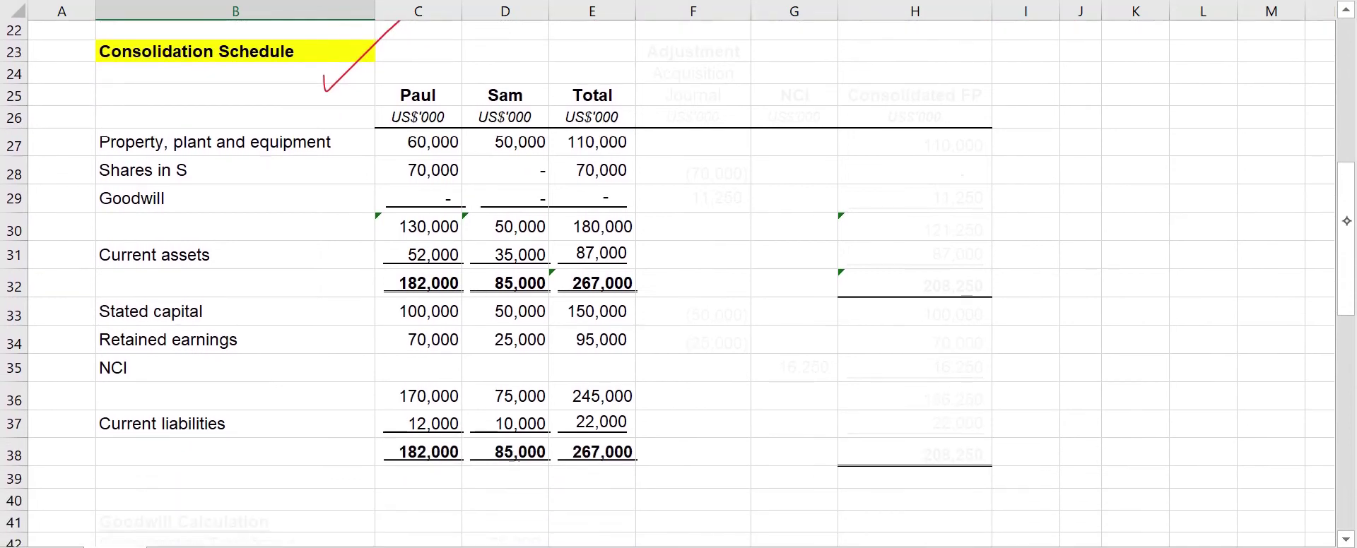
{"action": "scroll", "coordinate": [1347, 221], "scroll_direction": "up", "scroll_amount": 1}
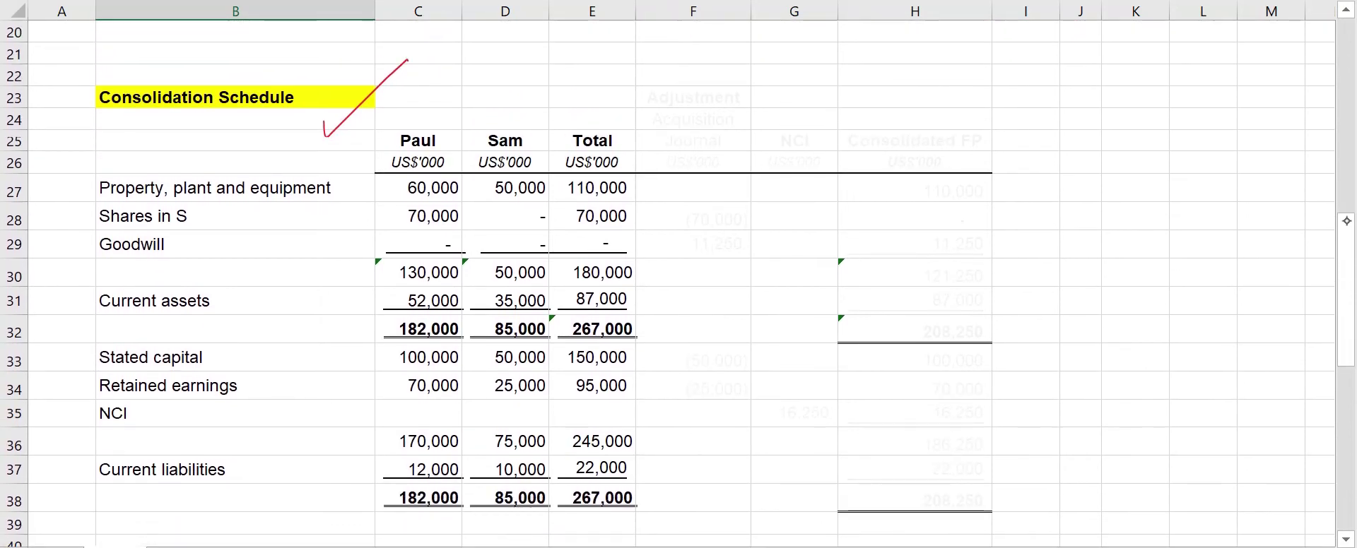
{"action": "mouse_move", "coordinate": [408, 111]}
{"action": "left_mouse_down"}
{"action": "mouse_move", "coordinate": [449, 85]}
{"action": "mouse_move", "coordinate": [530, 86]}
{"action": "left_mouse_up"}
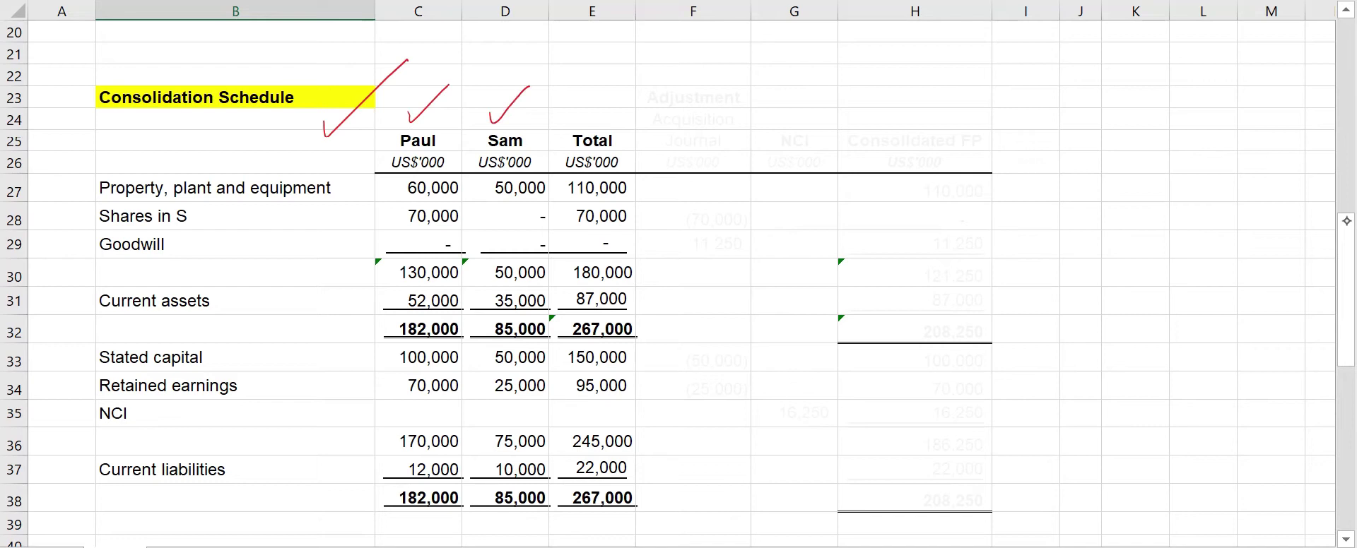
{"action": "left_click_drag", "start_coordinate": [583, 106], "coordinate": [626, 71]}
Mark the property, plant and equipment row with ticks and a plus sign, and add a dash beside Shares in S.
{"action": "left_click_drag", "start_coordinate": [341, 185], "coordinate": [376, 167]}
{"action": "left_click_drag", "start_coordinate": [464, 193], "coordinate": [487, 189]}
{"action": "left_click_drag", "start_coordinate": [470, 183], "coordinate": [477, 197]}
{"action": "left_click_drag", "start_coordinate": [359, 212], "coordinate": [379, 208]}
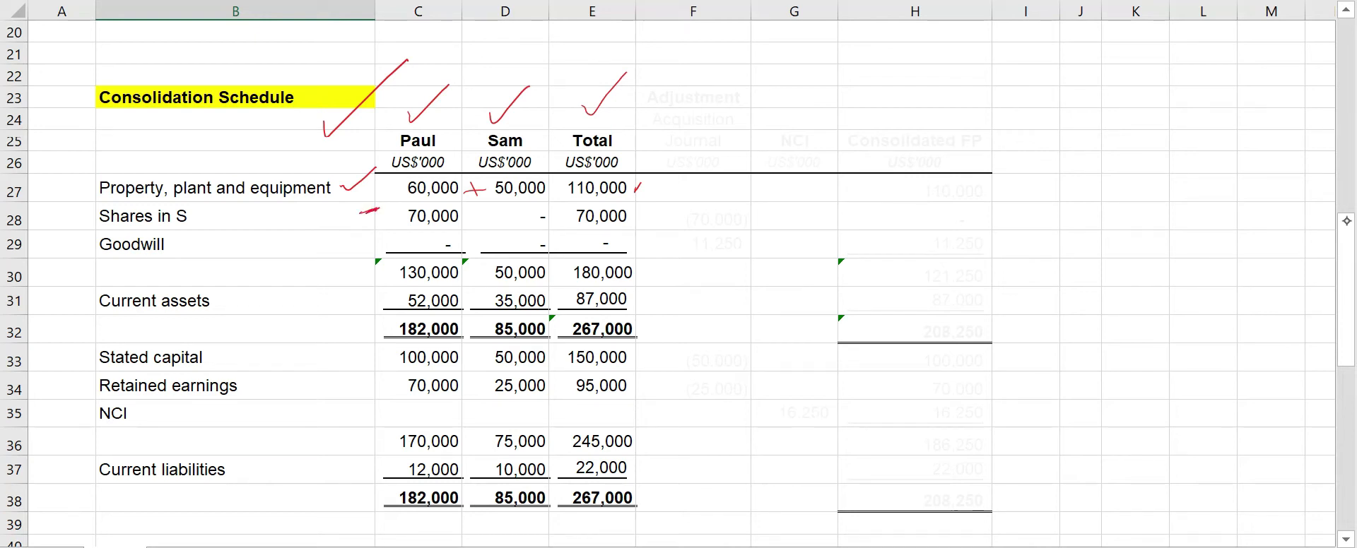
Bracket Sam's equity figures in ink and mark the equity subtotals and the combined liabilities figures below them.
{"action": "left_click_drag", "start_coordinate": [479, 356], "coordinate": [487, 401]}
{"action": "left_click_drag", "start_coordinate": [545, 346], "coordinate": [550, 410]}
{"action": "left_click_drag", "start_coordinate": [387, 365], "coordinate": [400, 359]}
{"action": "left_click_drag", "start_coordinate": [390, 425], "coordinate": [606, 424]}
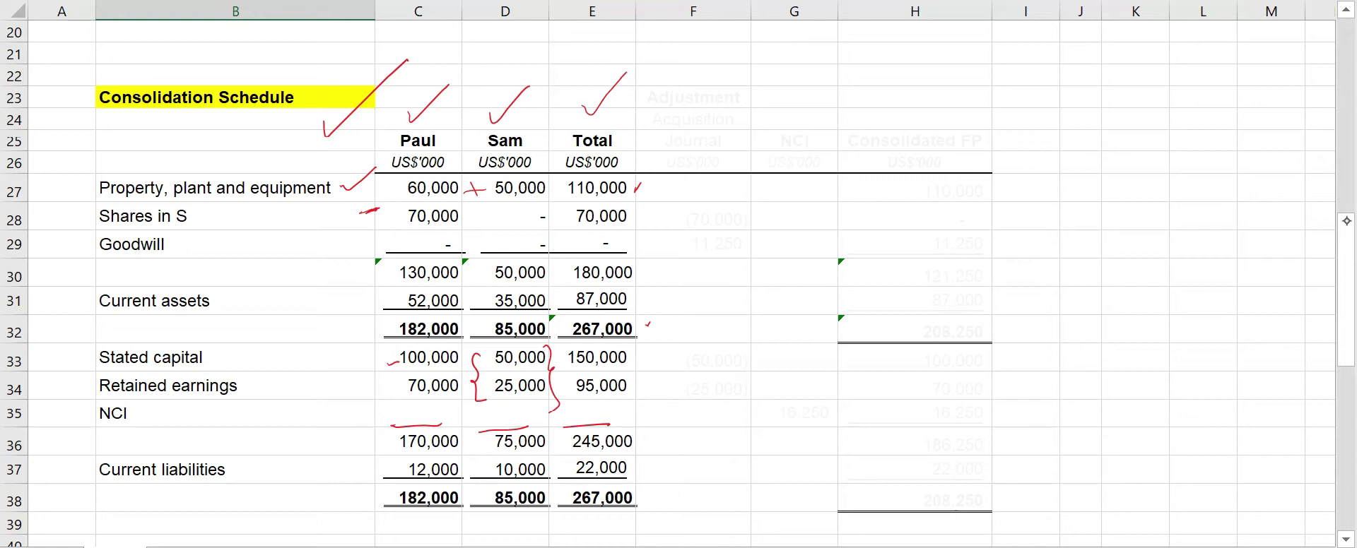
{"action": "left_click_drag", "start_coordinate": [641, 437], "coordinate": [656, 475]}
Tick the Goodwill and NCI rows of the consolidation schedule in ink.
{"action": "left_click_drag", "start_coordinate": [207, 241], "coordinate": [240, 224]}
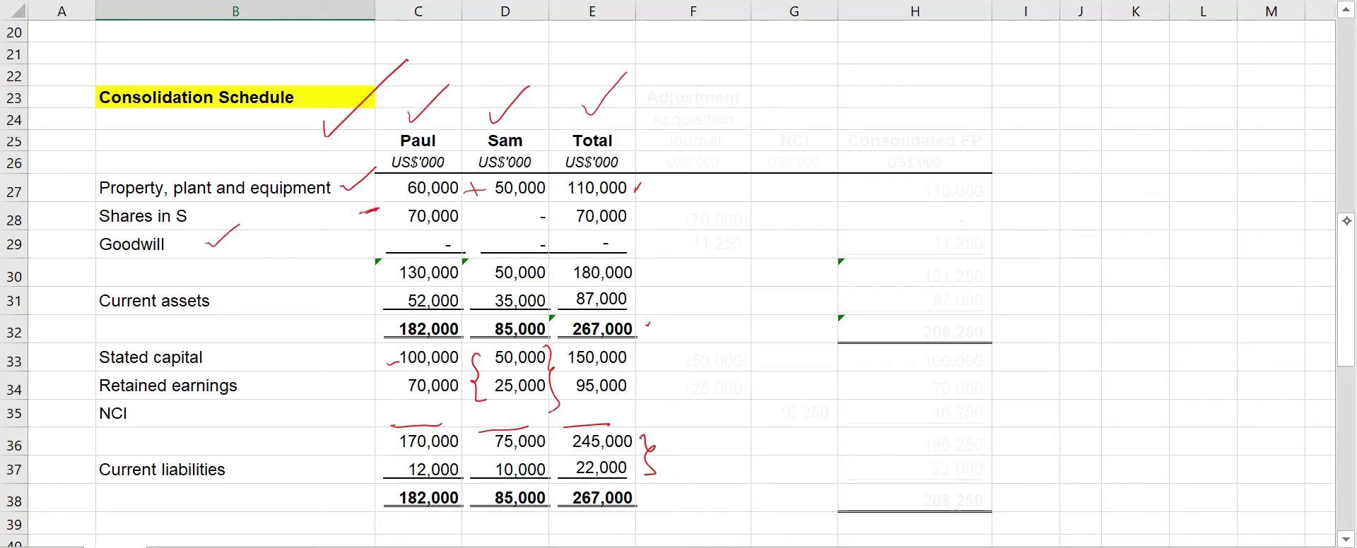
{"action": "left_click_drag", "start_coordinate": [212, 408], "coordinate": [242, 398]}
Box the Shares in S label and circle Sam's stated capital and retained earnings in the consolidation schedule.
{"action": "mouse_move", "coordinate": [87, 205]}
{"action": "left_mouse_down"}
{"action": "mouse_move", "coordinate": [162, 201]}
{"action": "mouse_move", "coordinate": [225, 228]}
{"action": "left_mouse_up"}
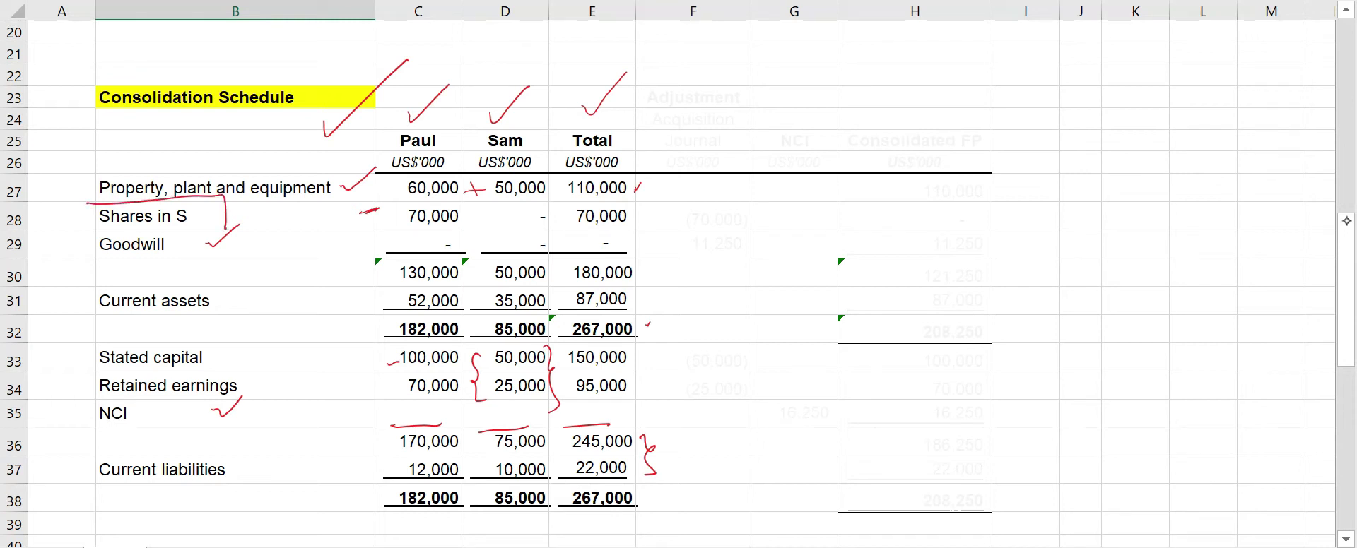
{"action": "left_click_drag", "start_coordinate": [74, 205], "coordinate": [209, 219]}
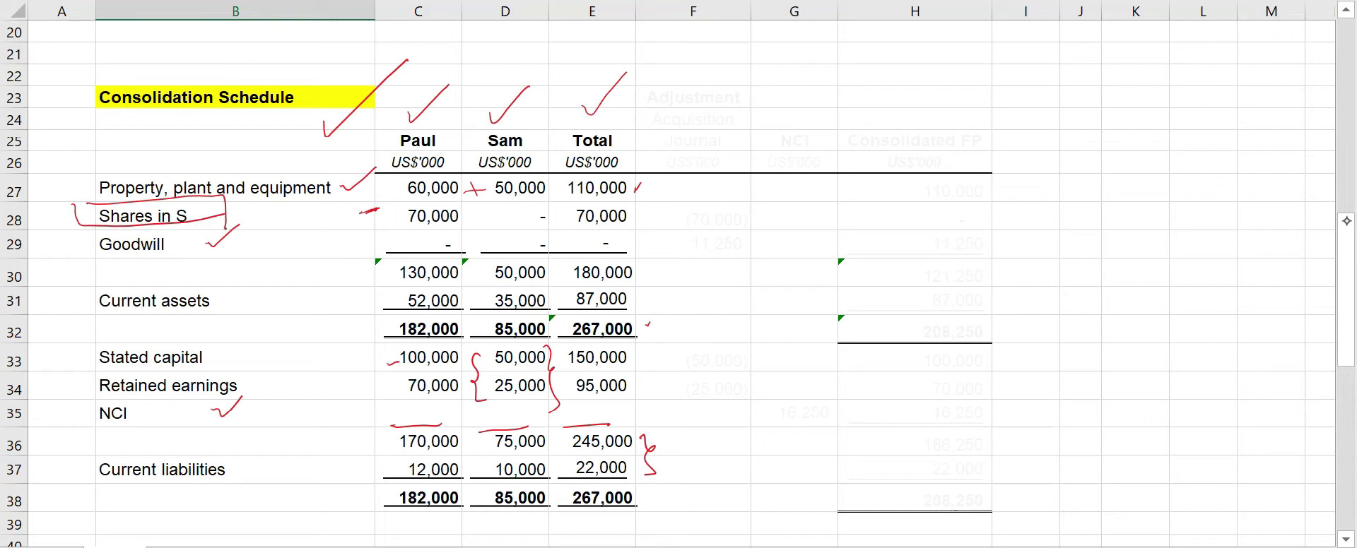
{"action": "mouse_move", "coordinate": [540, 337]}
{"action": "left_mouse_down"}
{"action": "mouse_move", "coordinate": [481, 380]}
{"action": "mouse_move", "coordinate": [529, 411]}
{"action": "mouse_move", "coordinate": [551, 333]}
{"action": "left_mouse_up"}
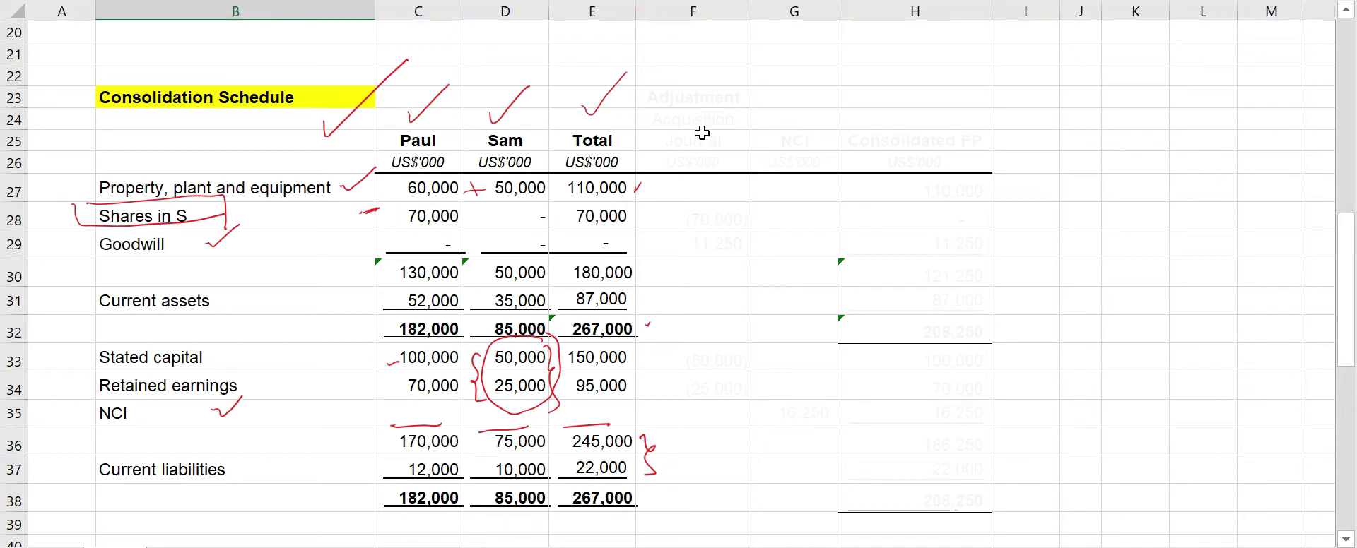
Change the font colour of the Adjustment Acquisition Journal heading in F23:F26 to red.
{"action": "left_click_drag", "start_coordinate": [678, 99], "coordinate": [673, 162]}
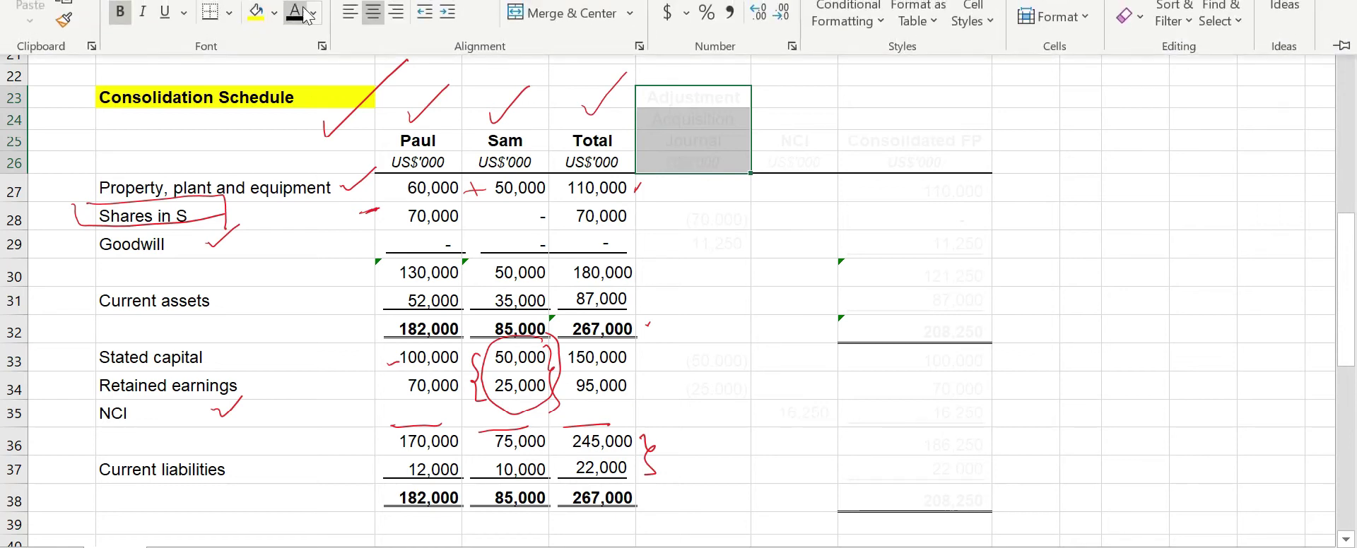
{"action": "left_click", "coordinate": [314, 12]}
{"action": "left_click", "coordinate": [311, 231]}
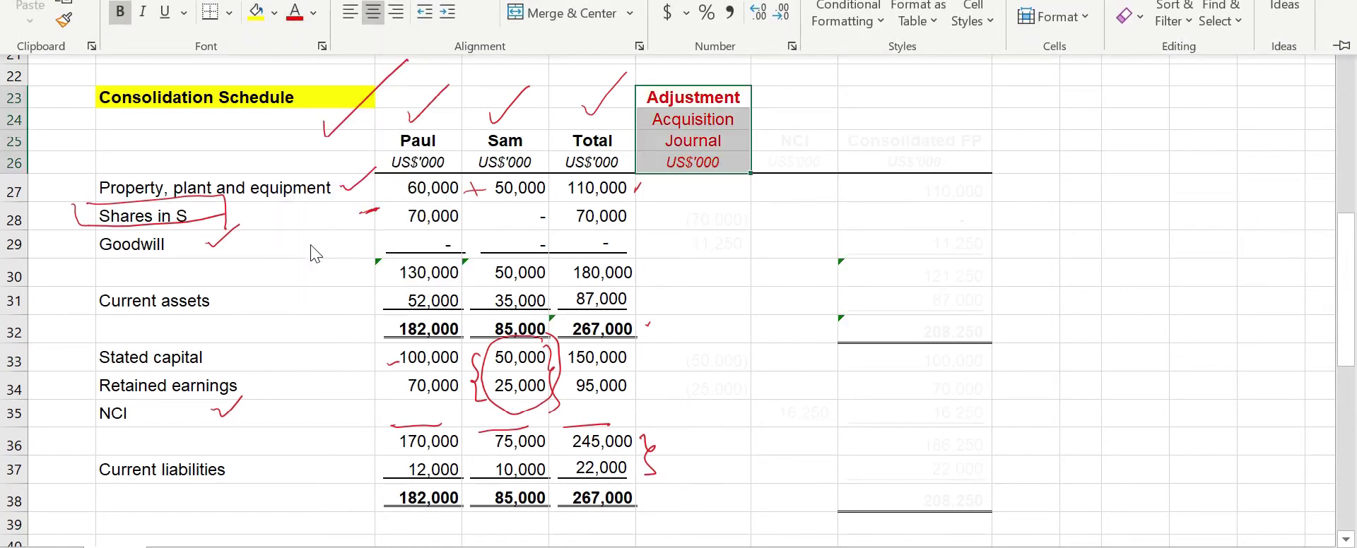
{"action": "left_click", "coordinate": [703, 166]}
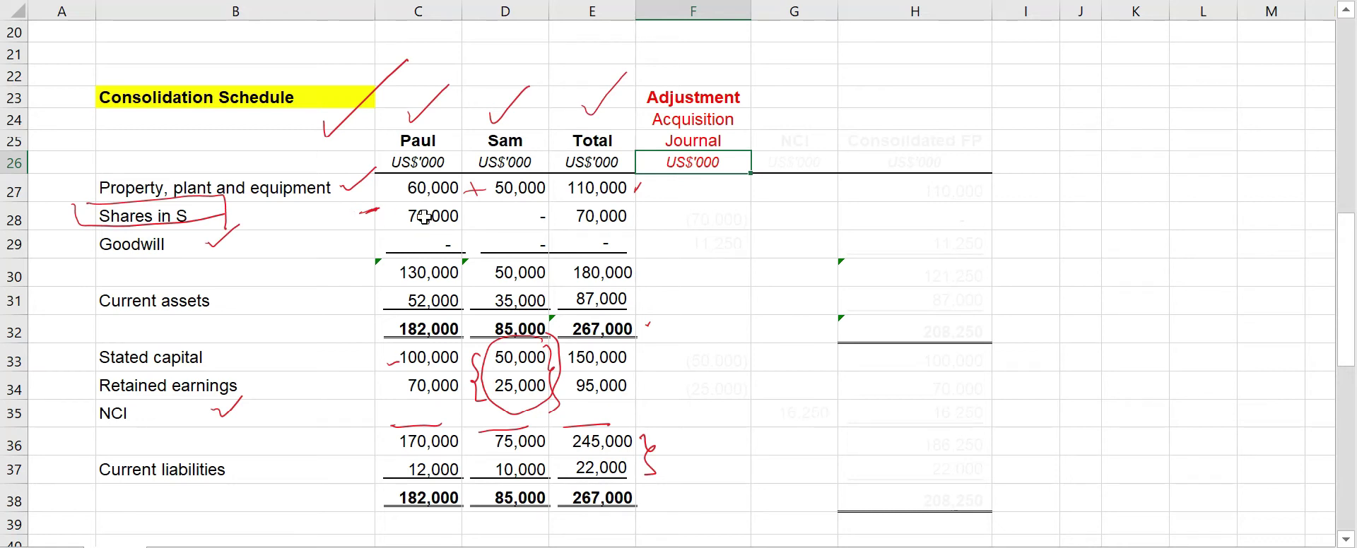
Apply the red font colour to the Shares in S adjustment in cell F28.
{"action": "left_click", "coordinate": [694, 221]}
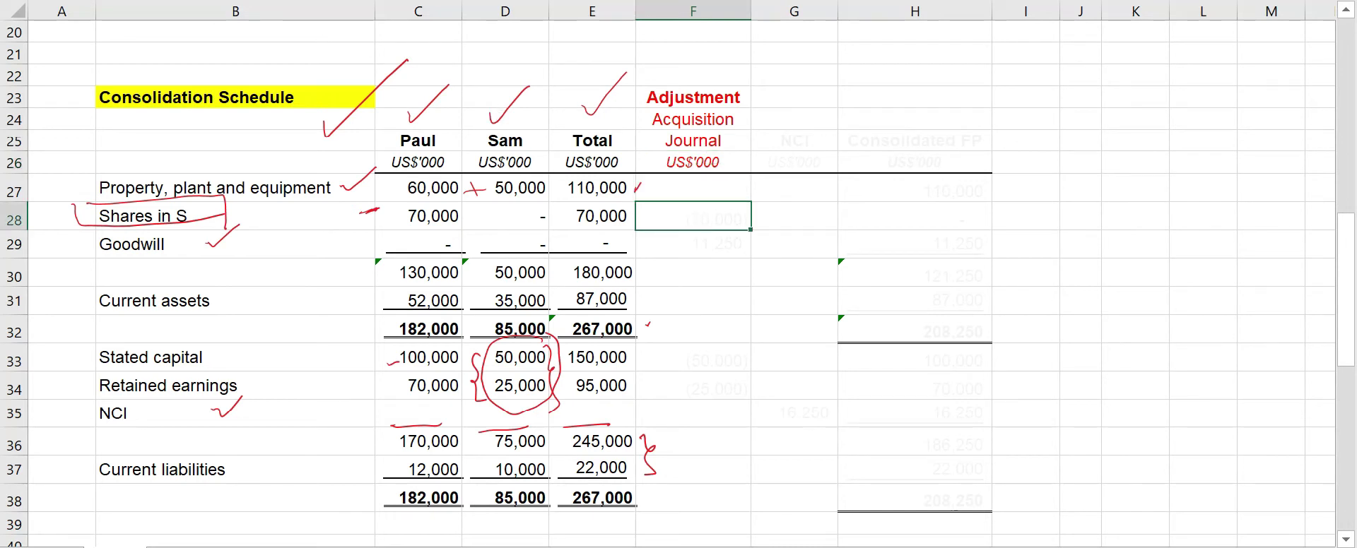
{"action": "left_click", "coordinate": [295, 12]}
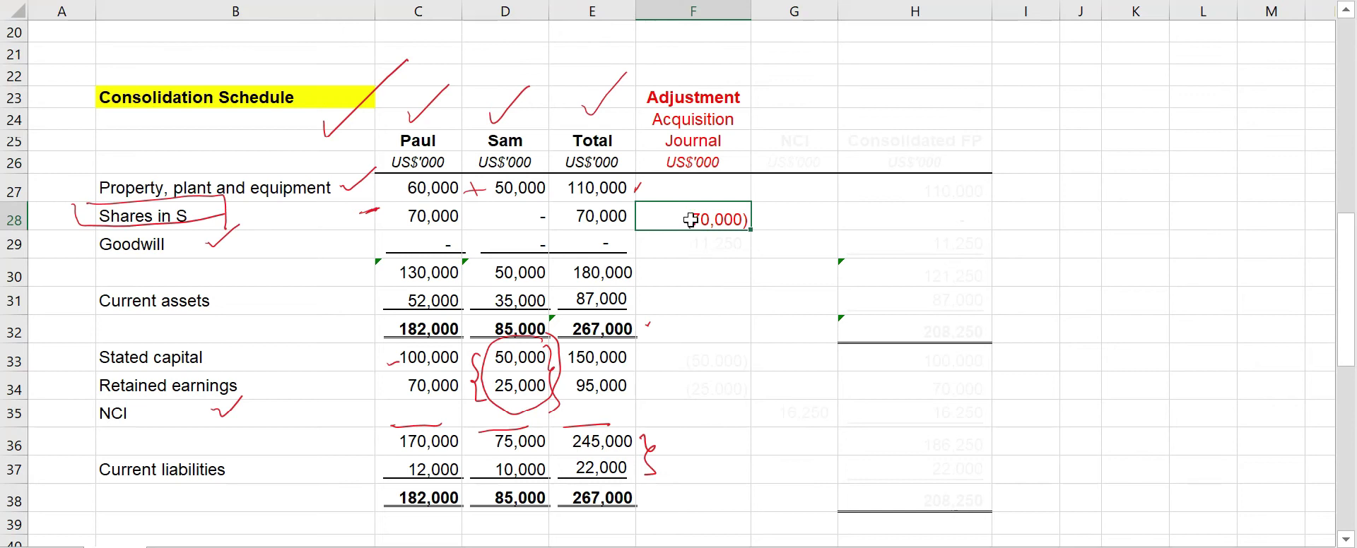
{"action": "left_click", "coordinate": [871, 227]}
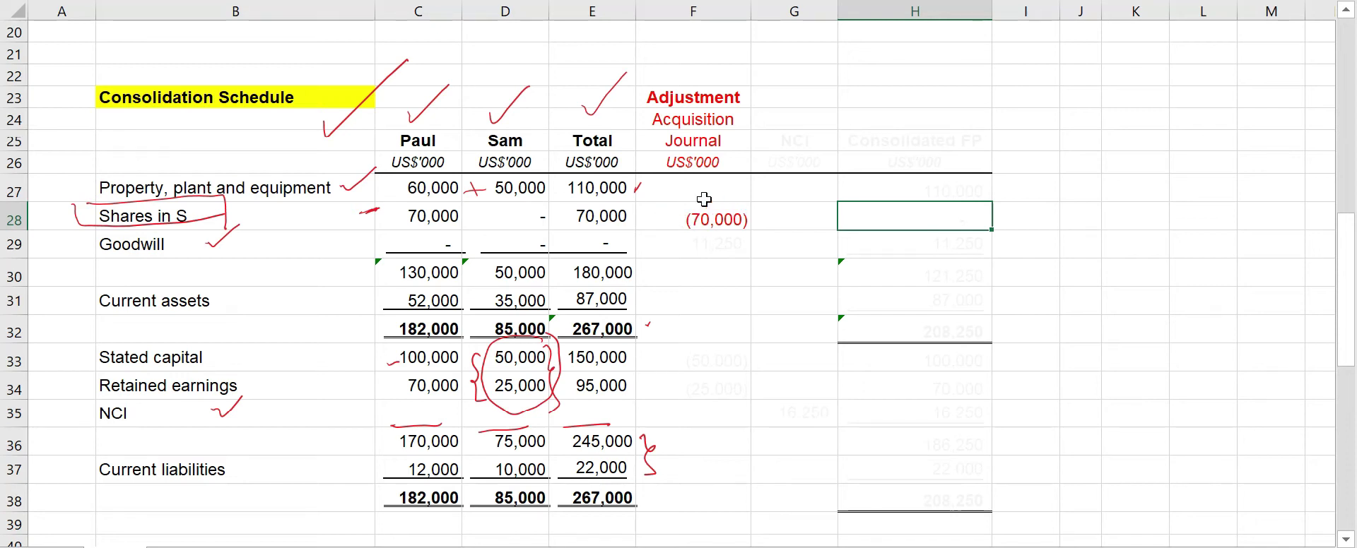
{"action": "scroll", "coordinate": [597, 325], "scroll_direction": "down", "scroll_amount": 3}
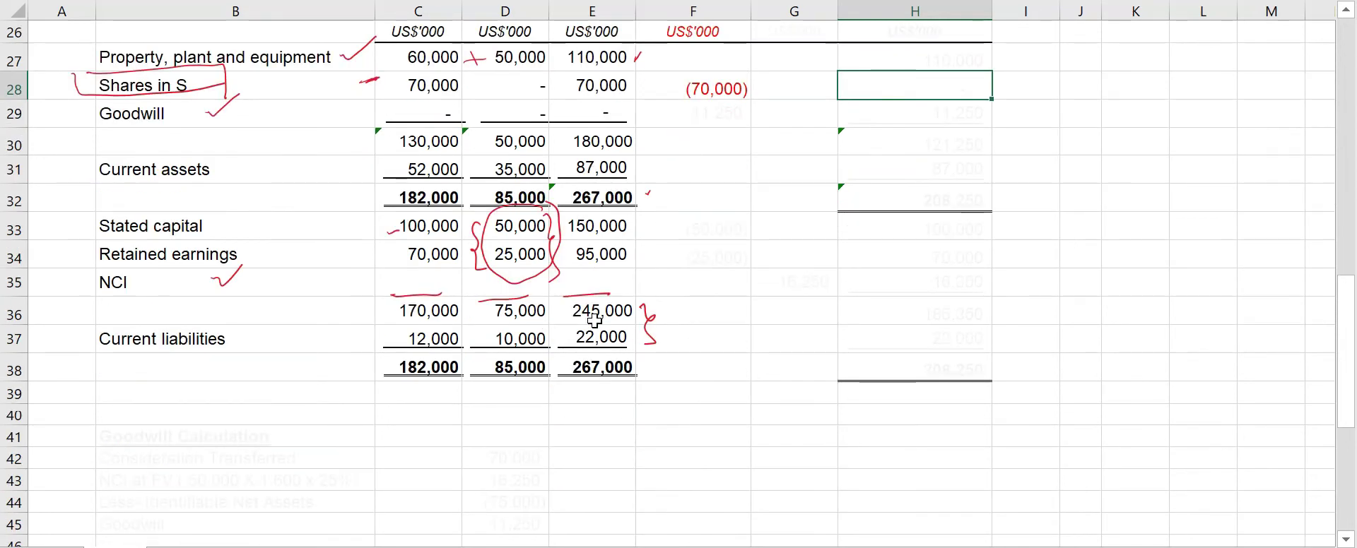
Apply the red font colour to the NCI at FV label in cell B43 of the Goodwill Calculation.
{"action": "scroll", "coordinate": [595, 321], "scroll_direction": "up", "scroll_amount": 2}
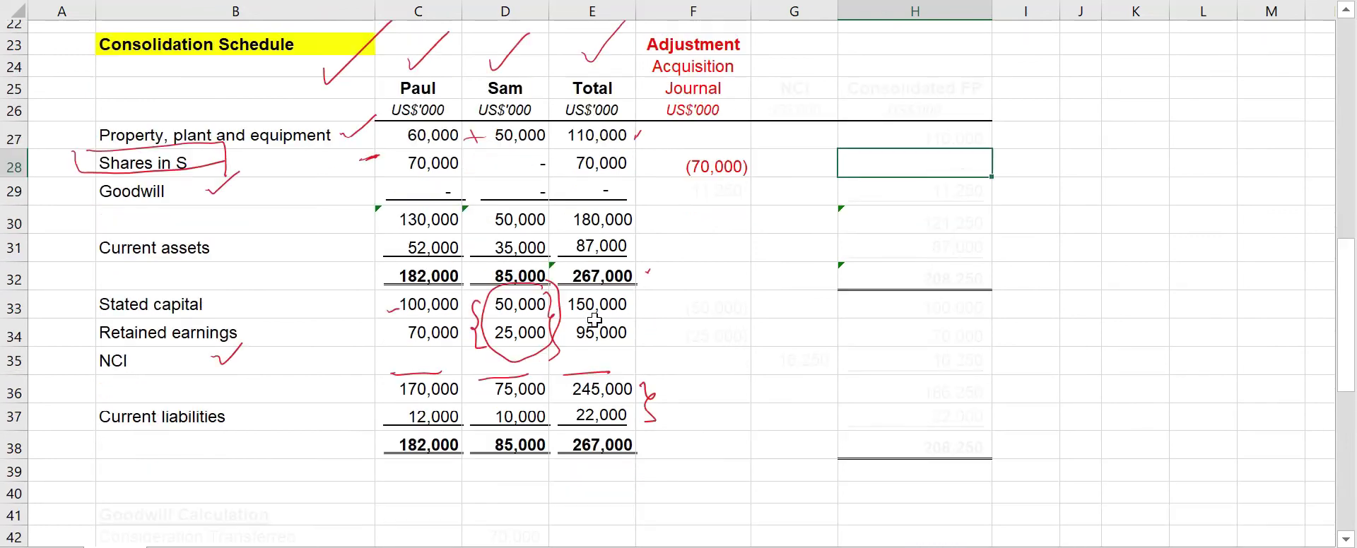
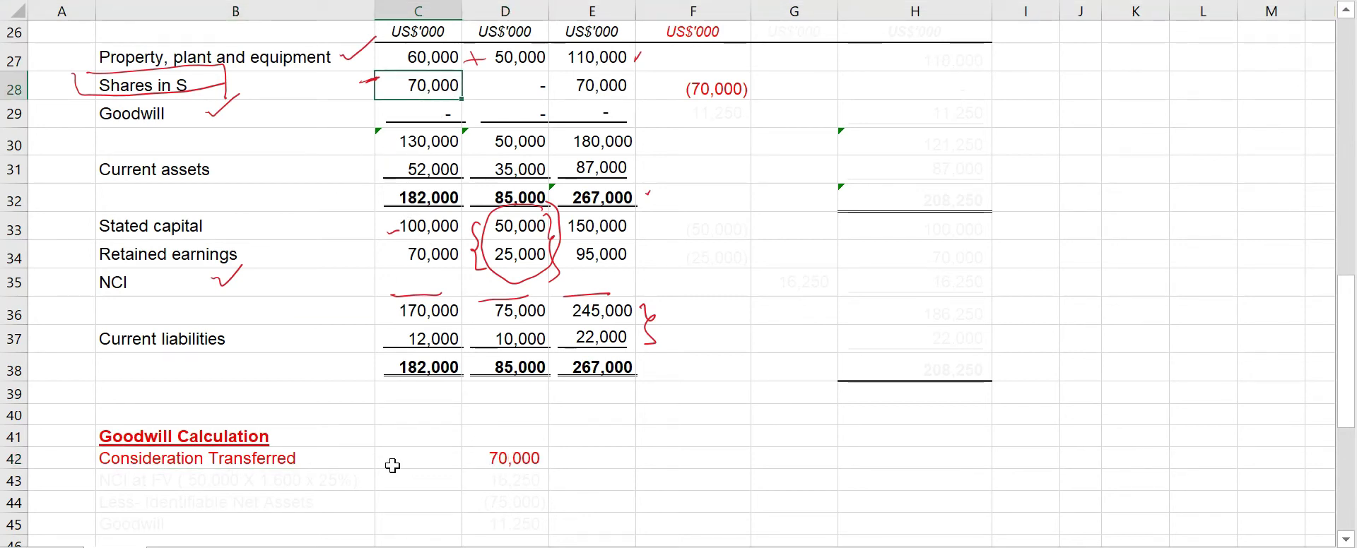
{"action": "left_click", "coordinate": [157, 477]}
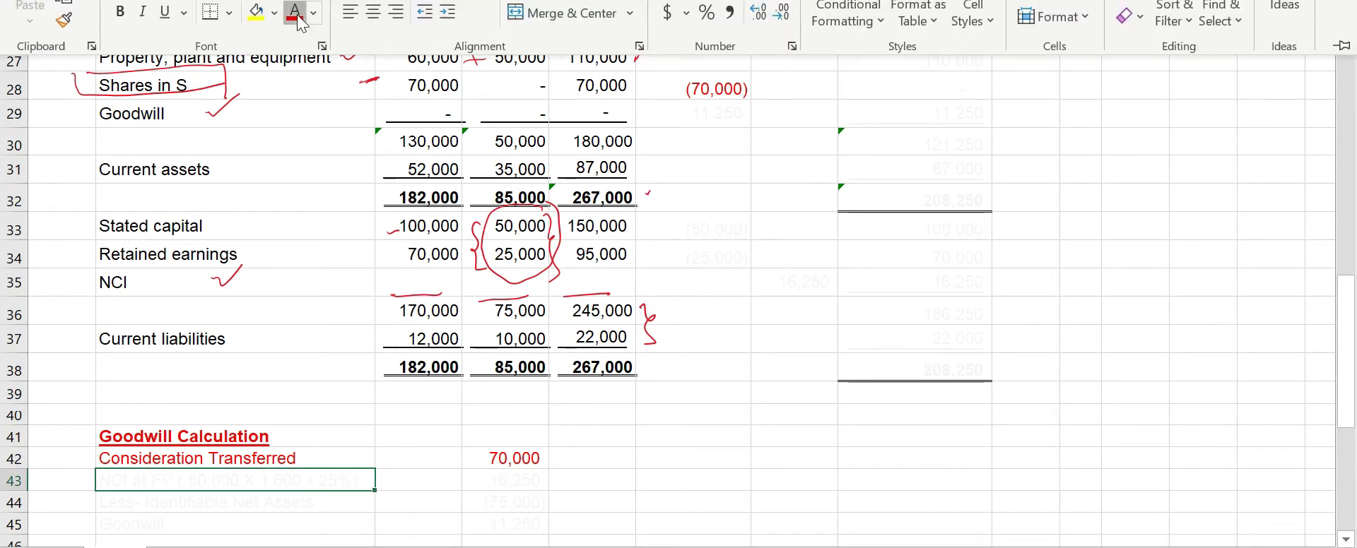
{"action": "left_click", "coordinate": [295, 14]}
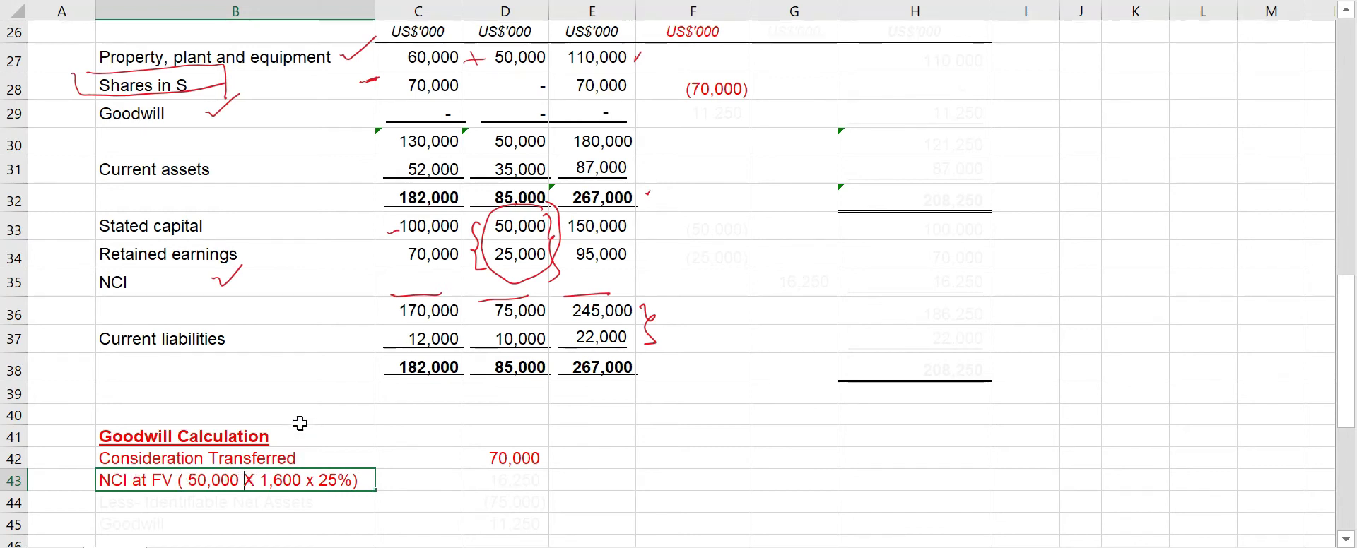
Check the market price of Sam's shares in the question and correct the price in the NCI at FV label in B43 to 1,300.
{"action": "scroll", "coordinate": [300, 423], "scroll_direction": "up", "scroll_amount": 8}
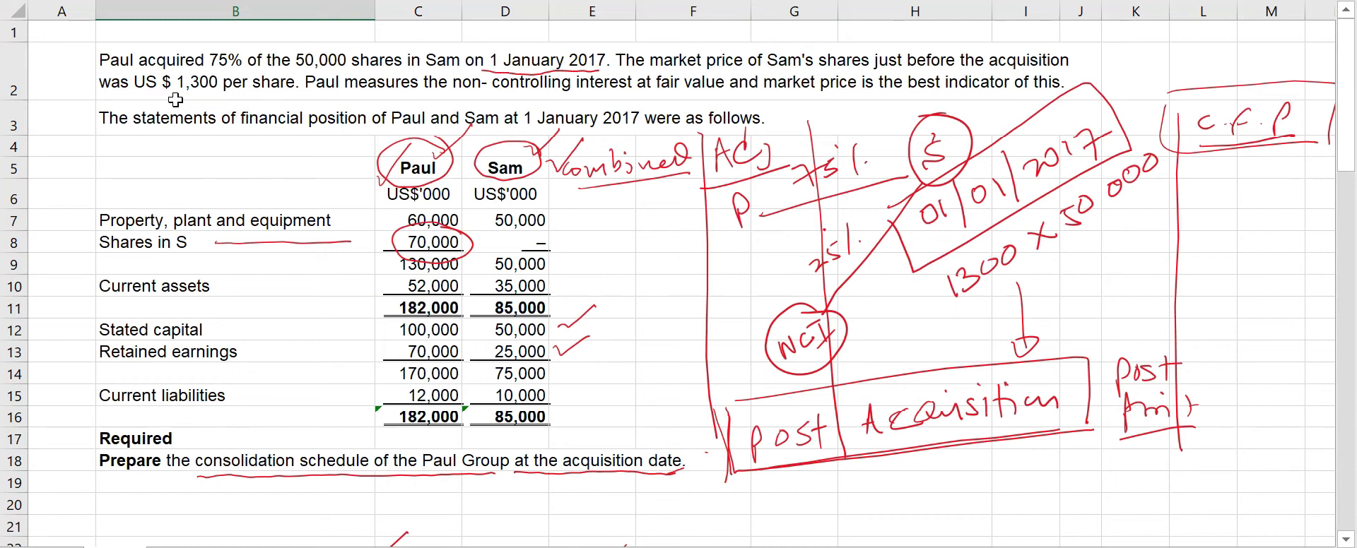
{"action": "left_click_drag", "start_coordinate": [170, 96], "coordinate": [265, 92]}
{"action": "scroll", "coordinate": [176, 99], "scroll_direction": "down", "scroll_amount": 5}
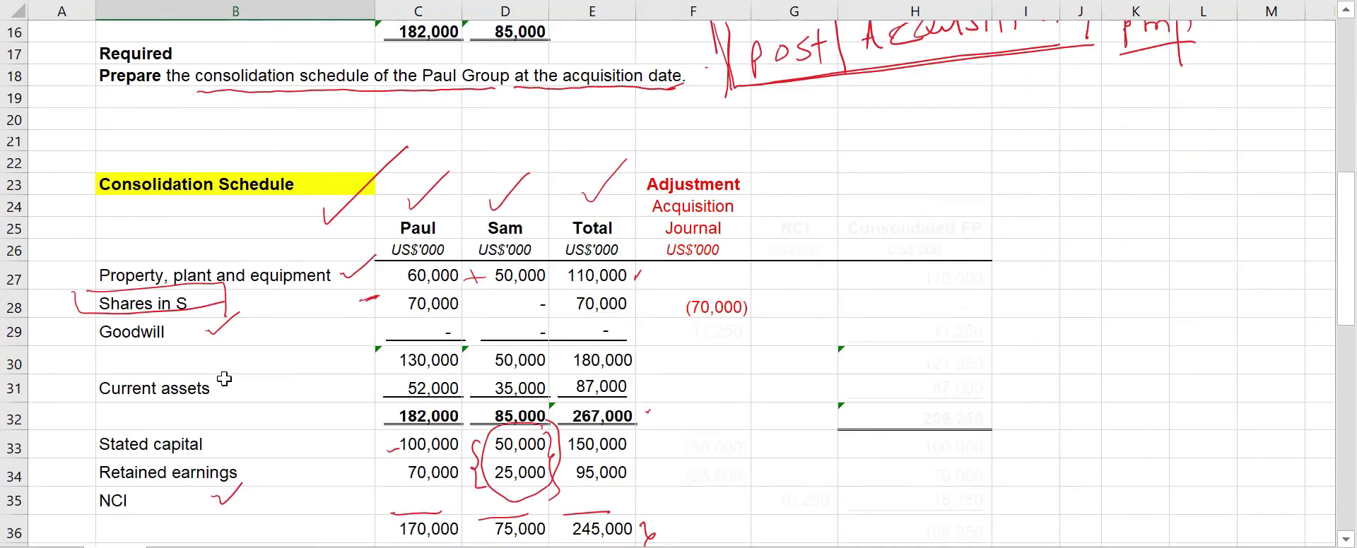
{"action": "scroll", "coordinate": [224, 380], "scroll_direction": "down", "scroll_amount": 4}
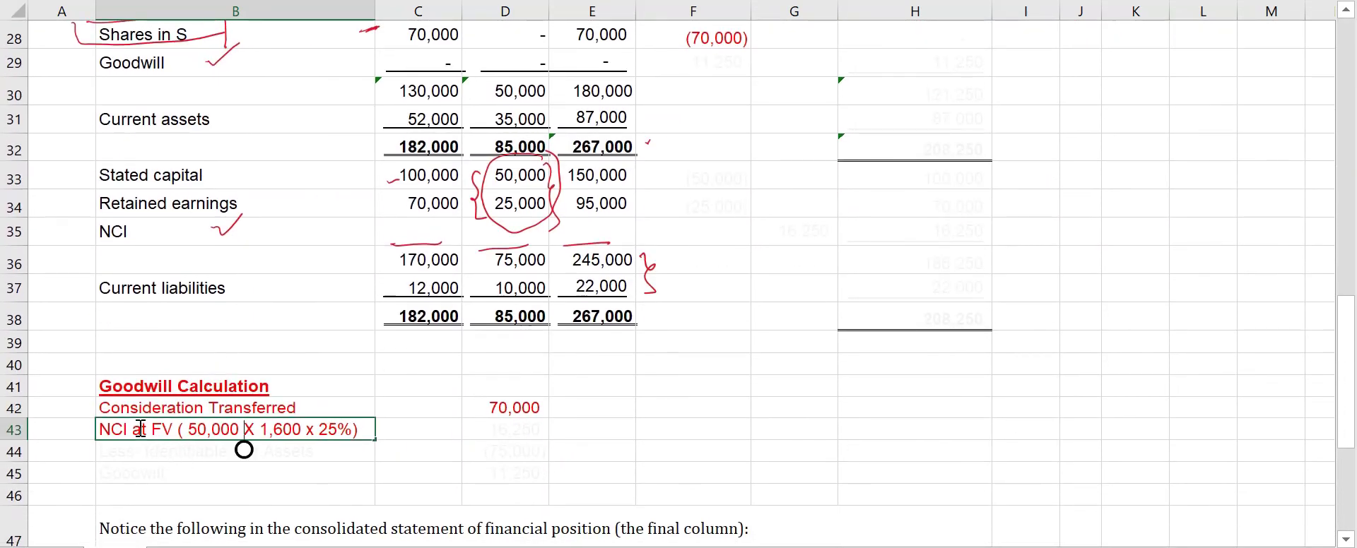
{"action": "key", "text": "BackSpace"}
{"action": "type", "text": "3"}
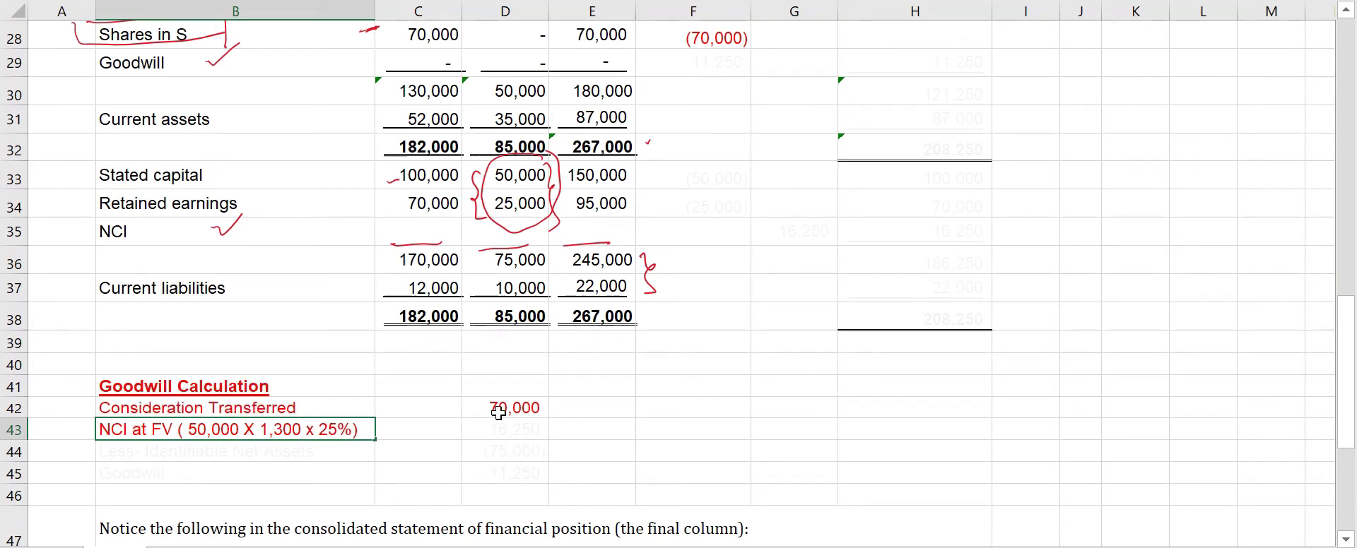
Apply the red font colour to the NCI amount in D43 and to the Less- Identifiable Net Assets label and amount in row 44.
{"action": "left_click", "coordinate": [506, 431]}
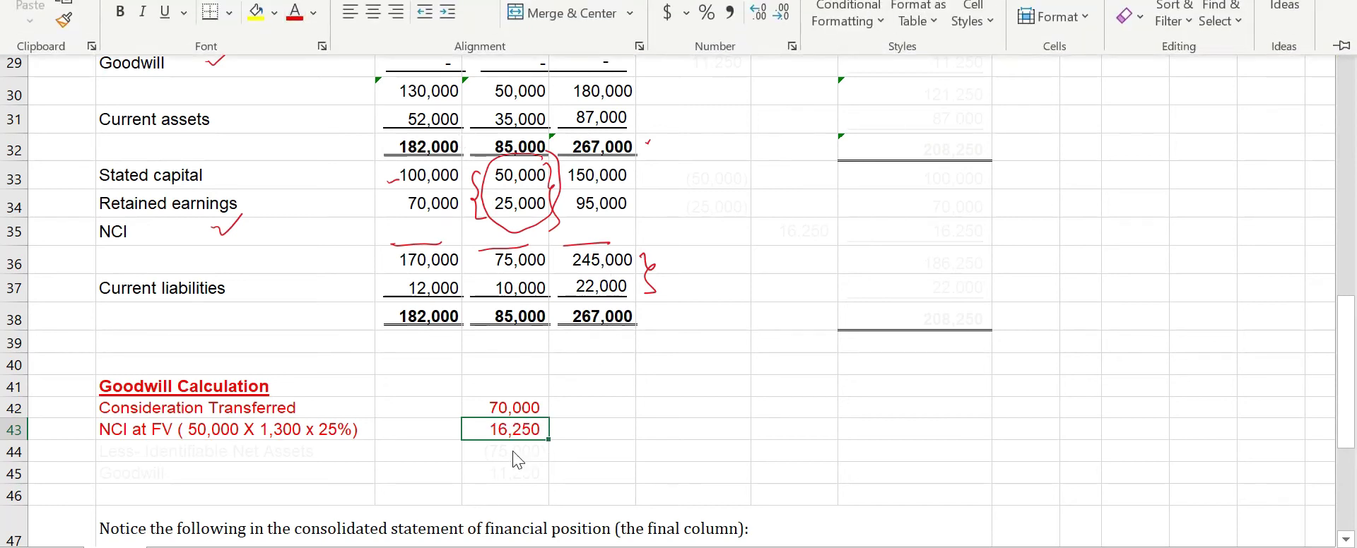
{"action": "left_click", "coordinate": [136, 453]}
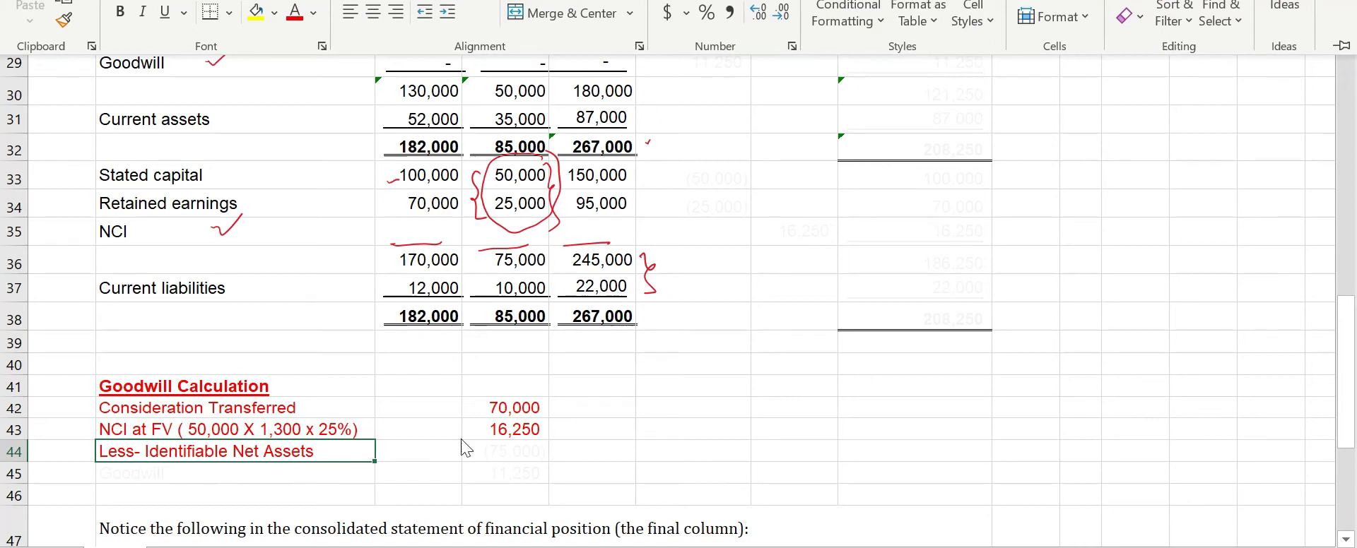
{"action": "left_click", "coordinate": [480, 452]}
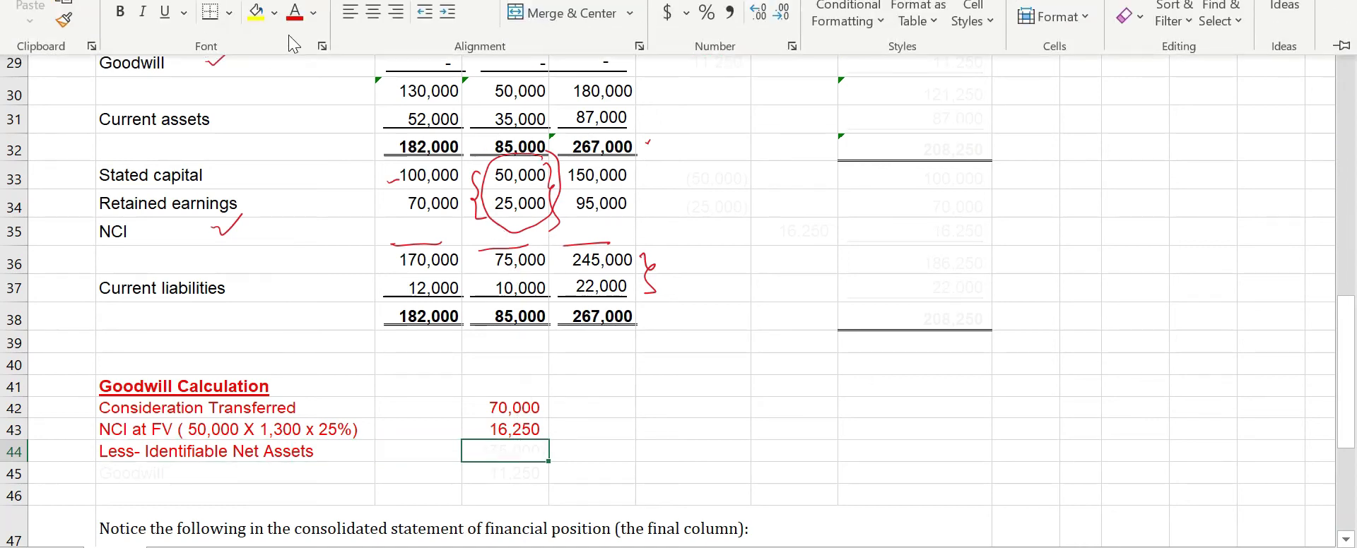
Apply the red font colour to the Goodwill row of the Goodwill Calculation in B45:D45.
{"action": "left_click", "coordinate": [170, 476]}
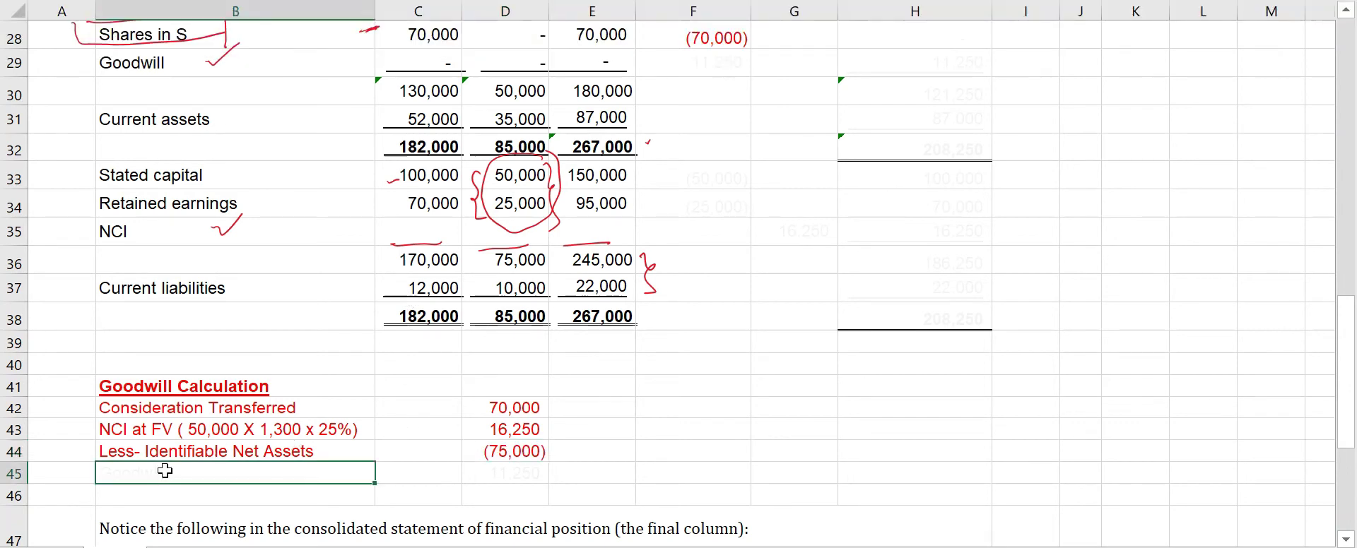
{"action": "left_click_drag", "start_coordinate": [169, 475], "coordinate": [546, 476]}
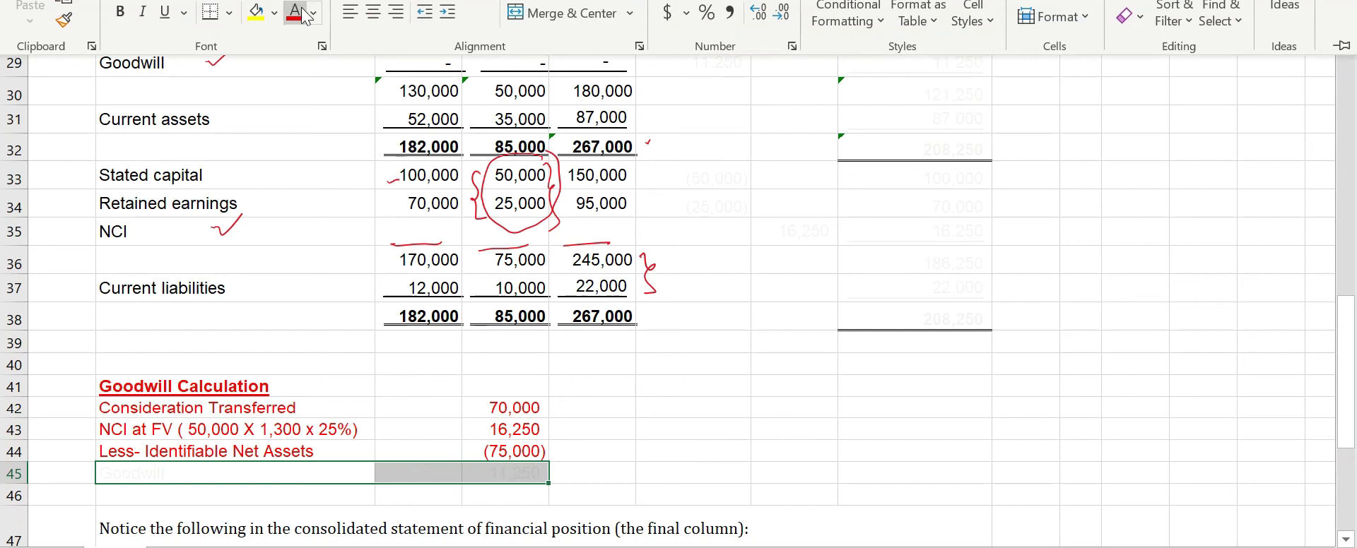
{"action": "type", "text": "Goodwill\t\t11,250"}
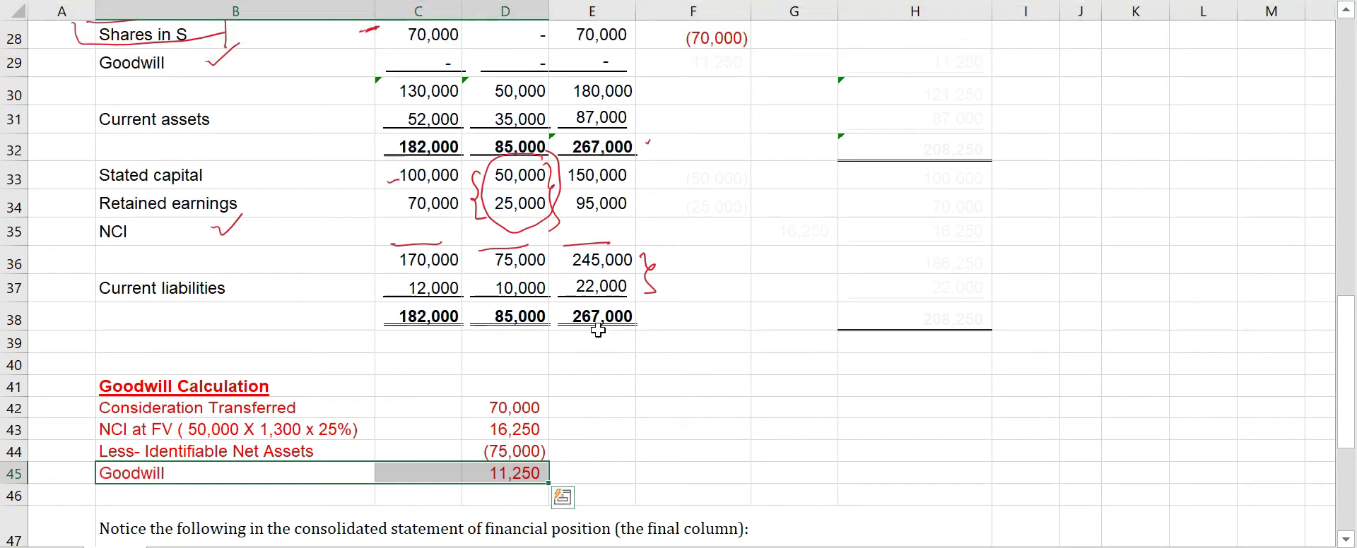
Apply the red font colour to the Goodwill adjustment in cell F29 of the consolidation schedule.
{"action": "scroll", "coordinate": [598, 330], "scroll_direction": "up", "scroll_amount": 3}
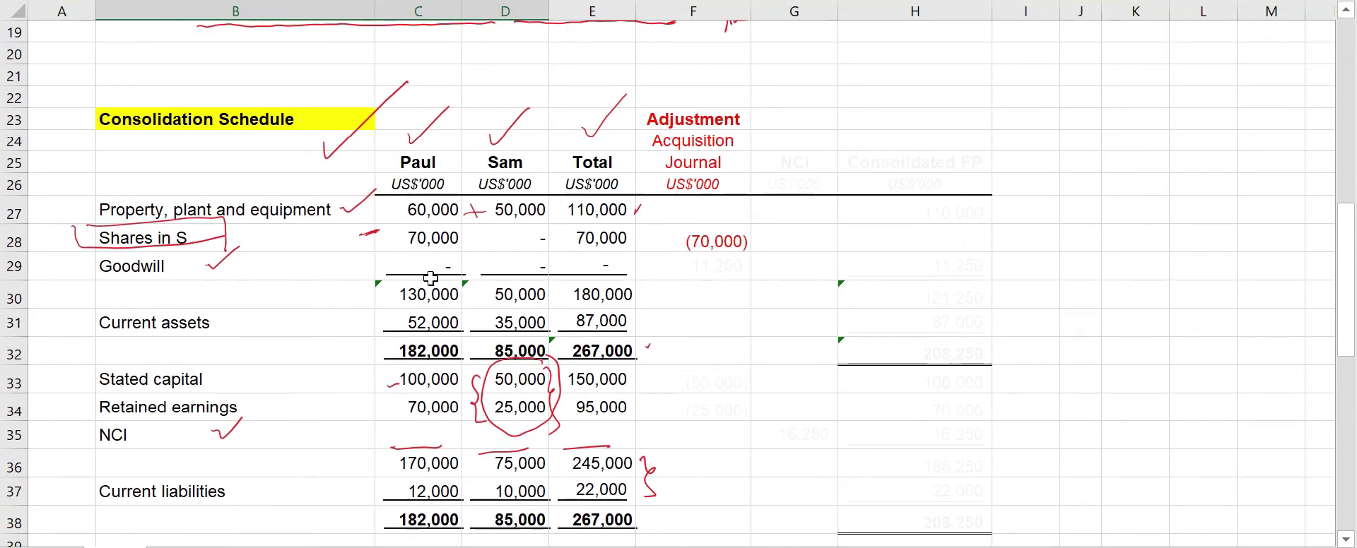
{"action": "left_click", "coordinate": [703, 274]}
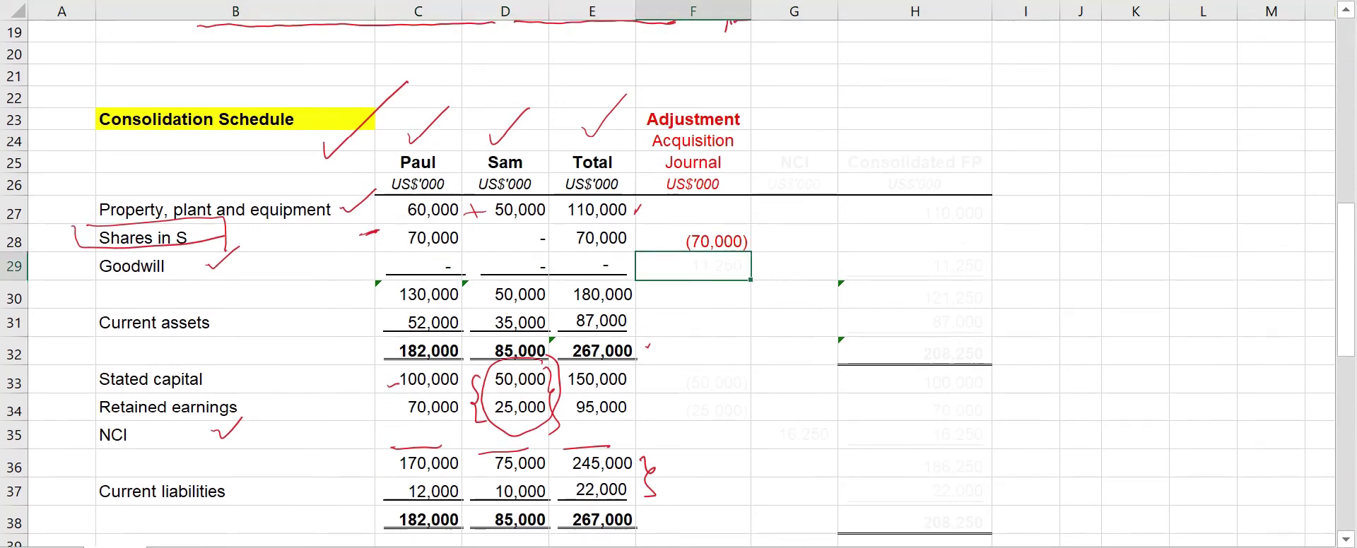
{"action": "left_click", "coordinate": [64, 2]}
{"action": "left_click", "coordinate": [294, 16]}
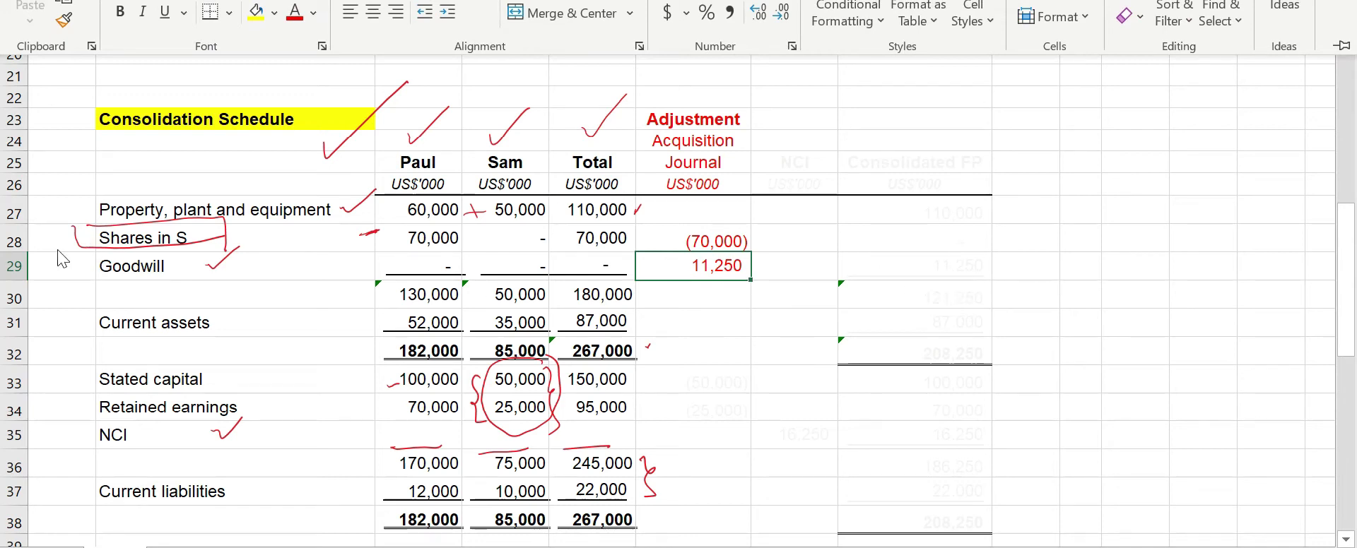
{"action": "left_click", "coordinate": [888, 160]}
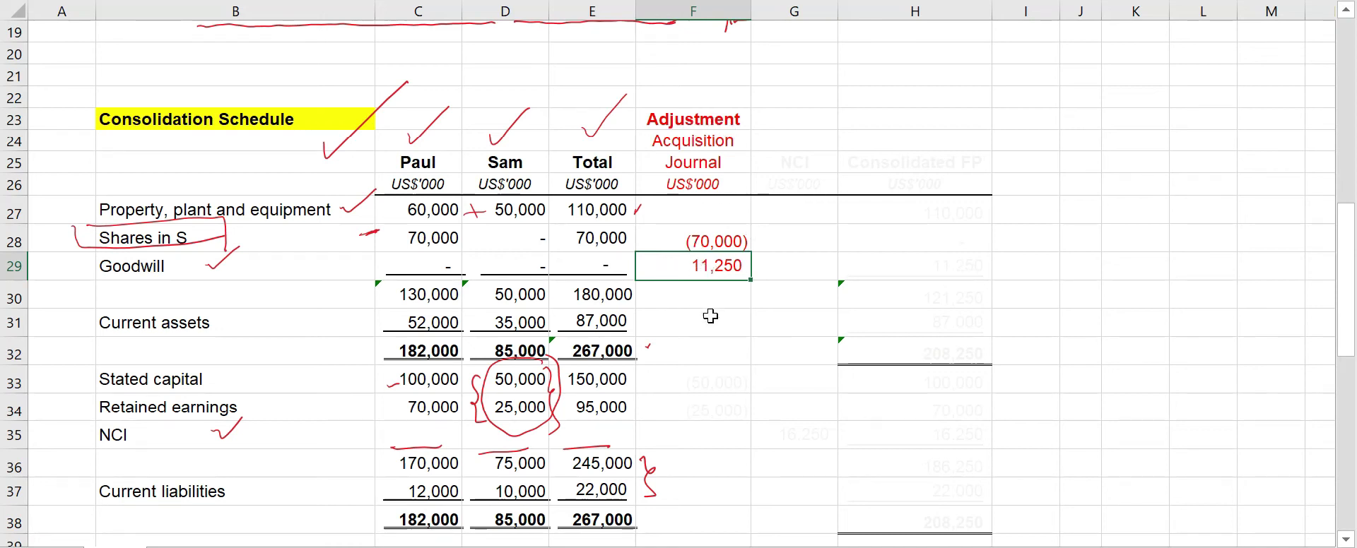
Review the identifiable net assets line and change the font colour of the stated capital and retained earnings adjustments in F33:F34 to red.
{"action": "scroll", "coordinate": [709, 304], "scroll_direction": "down", "scroll_amount": 1}
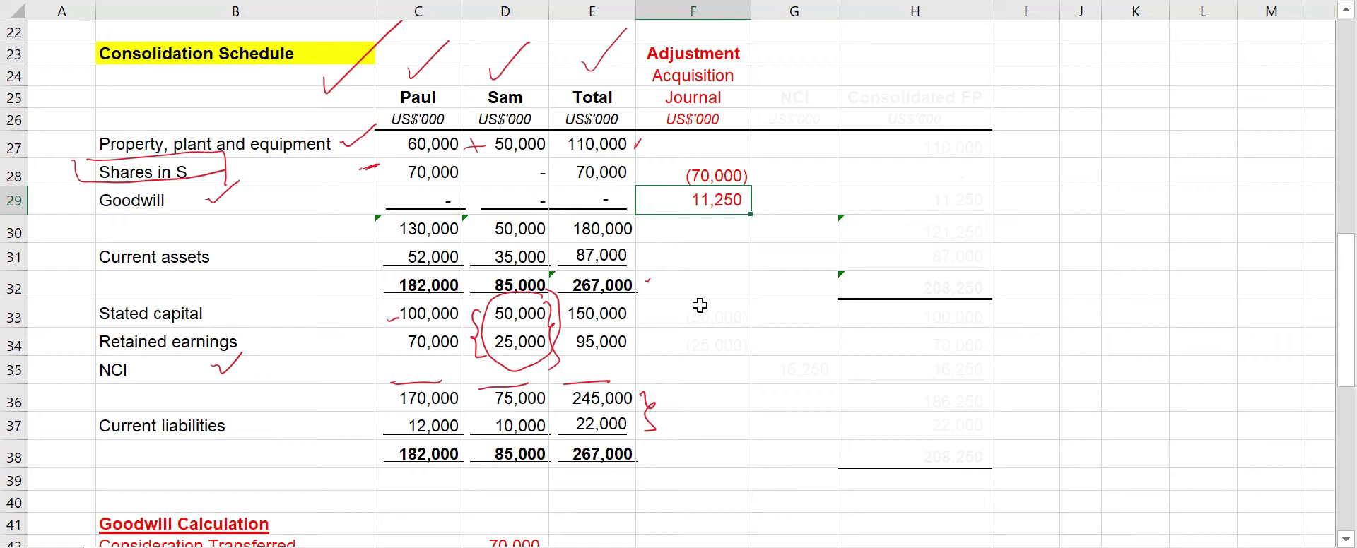
{"action": "scroll", "coordinate": [699, 304], "scroll_direction": "down", "scroll_amount": 2}
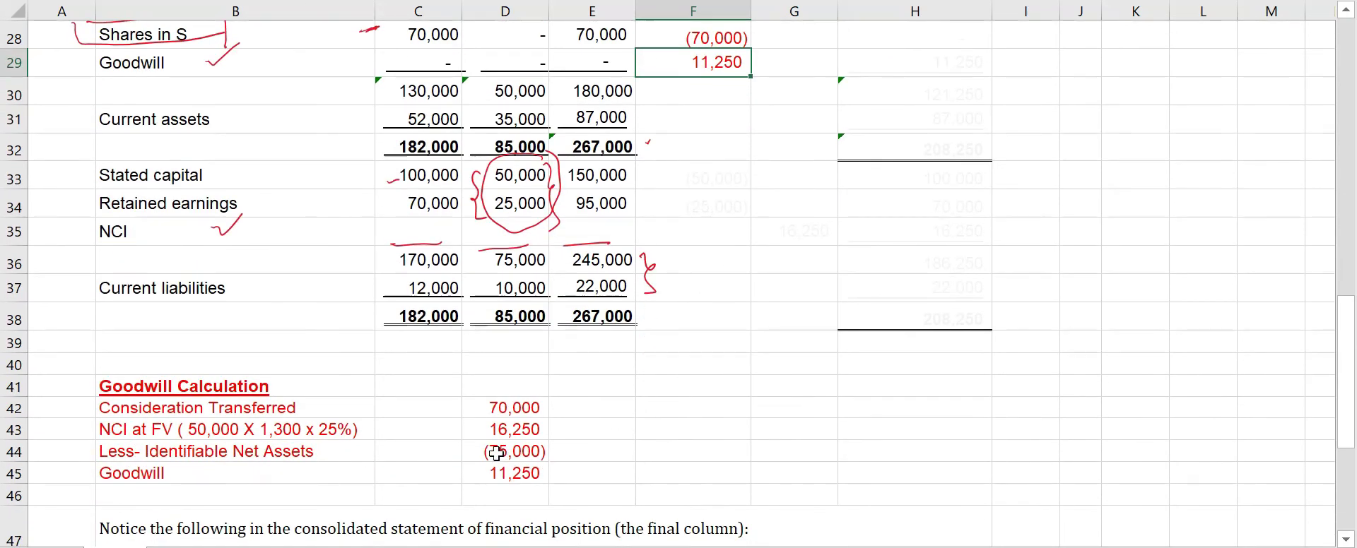
{"action": "left_click", "coordinate": [499, 452]}
{"action": "left_click", "coordinate": [206, 453]}
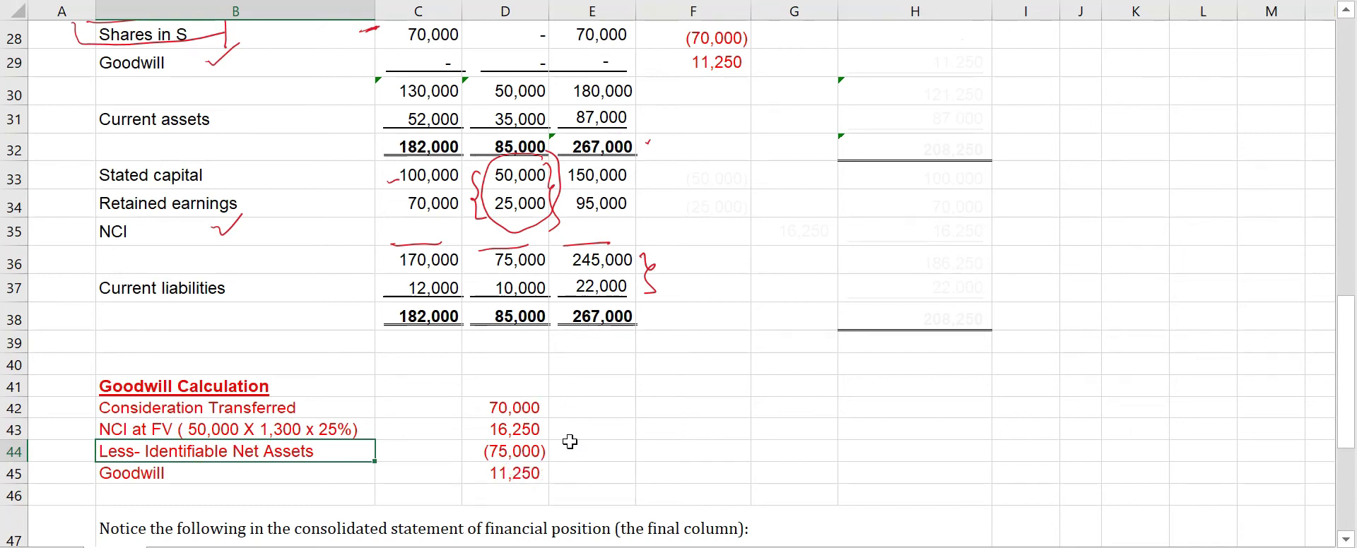
{"action": "scroll", "coordinate": [556, 426], "scroll_direction": "up", "scroll_amount": 1}
{"action": "left_click_drag", "start_coordinate": [689, 251], "coordinate": [689, 282]}
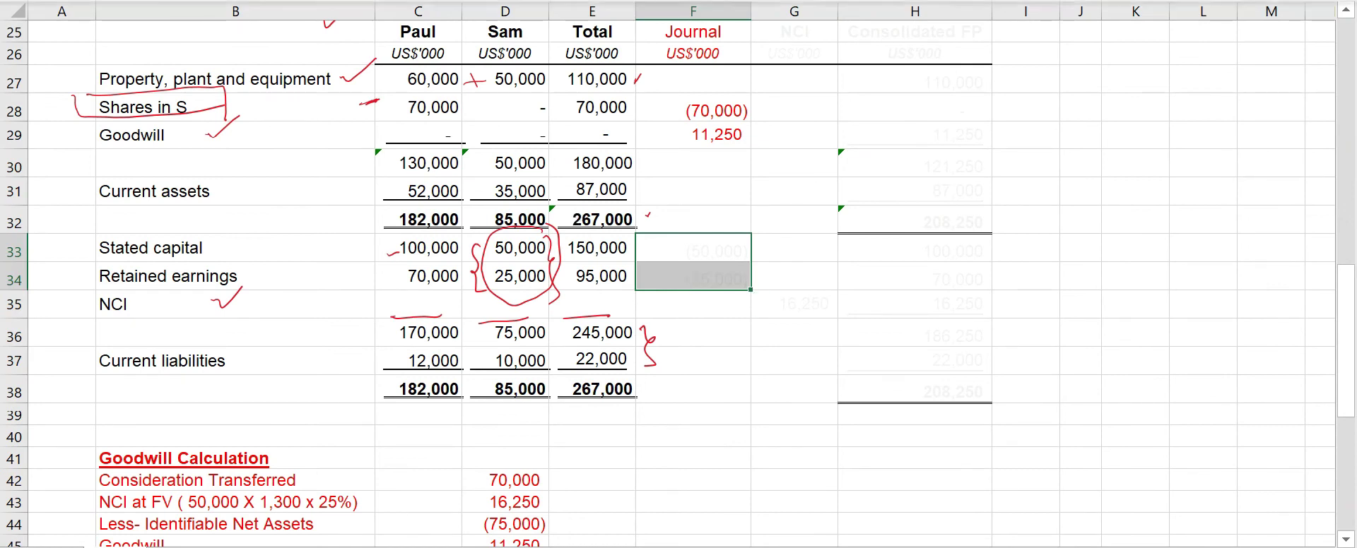
{"action": "left_click", "coordinate": [294, 12]}
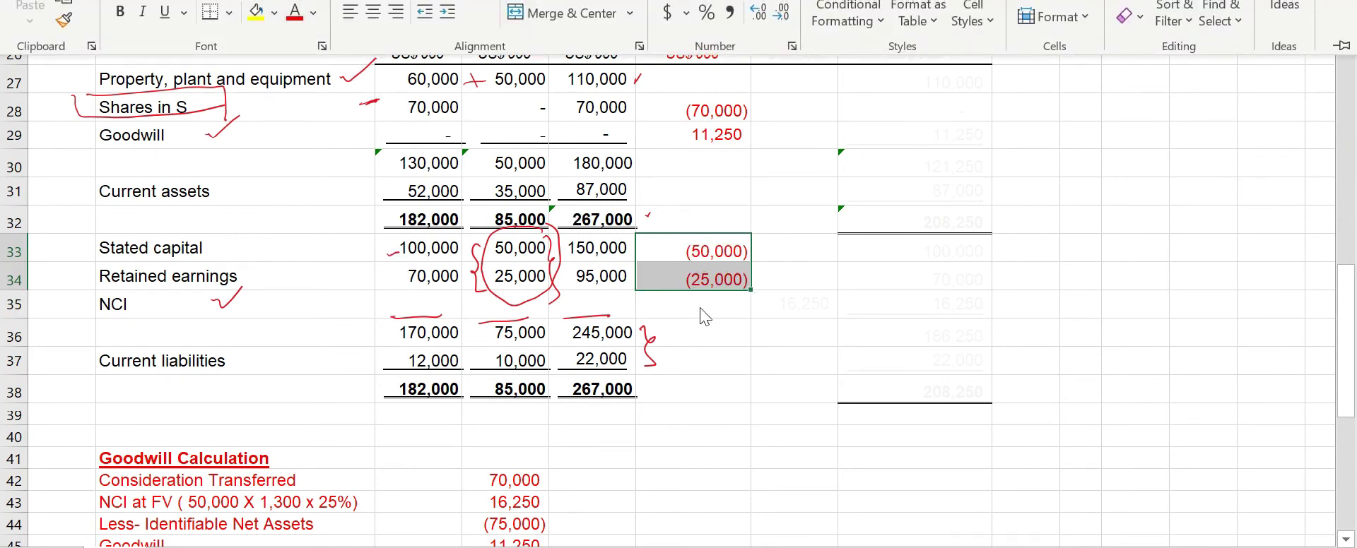
Examine the stated capital and retained earnings of Sam and Paul against their adjustments and the Consolidated FP column.
{"action": "scroll", "coordinate": [704, 316], "scroll_direction": "up", "scroll_amount": 2}
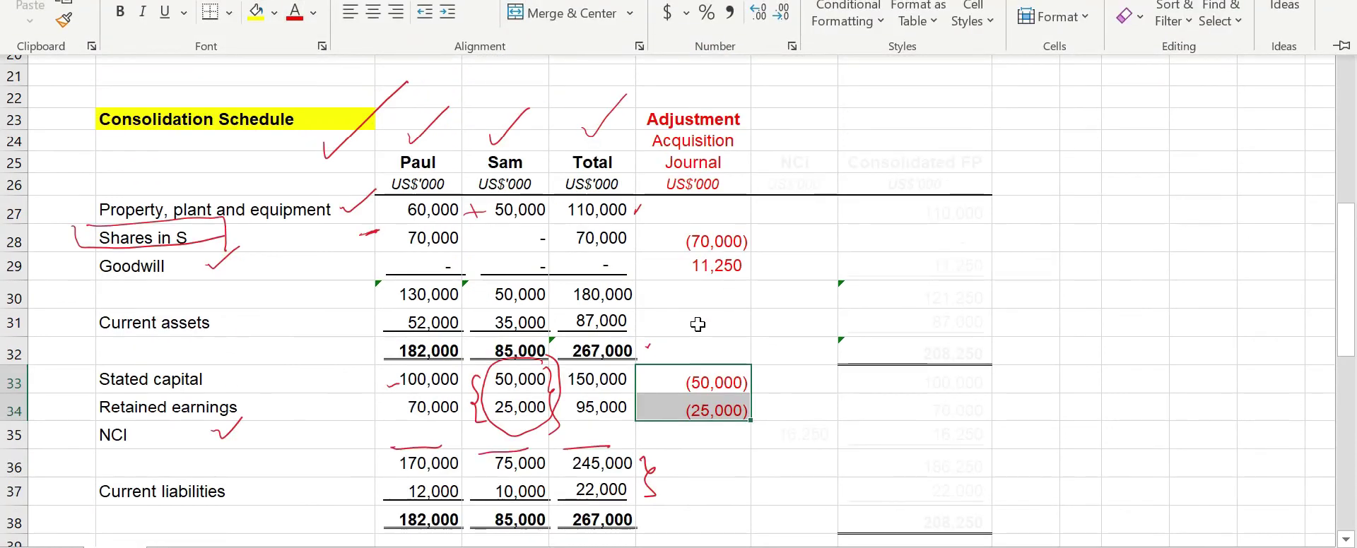
{"action": "left_click", "coordinate": [525, 389]}
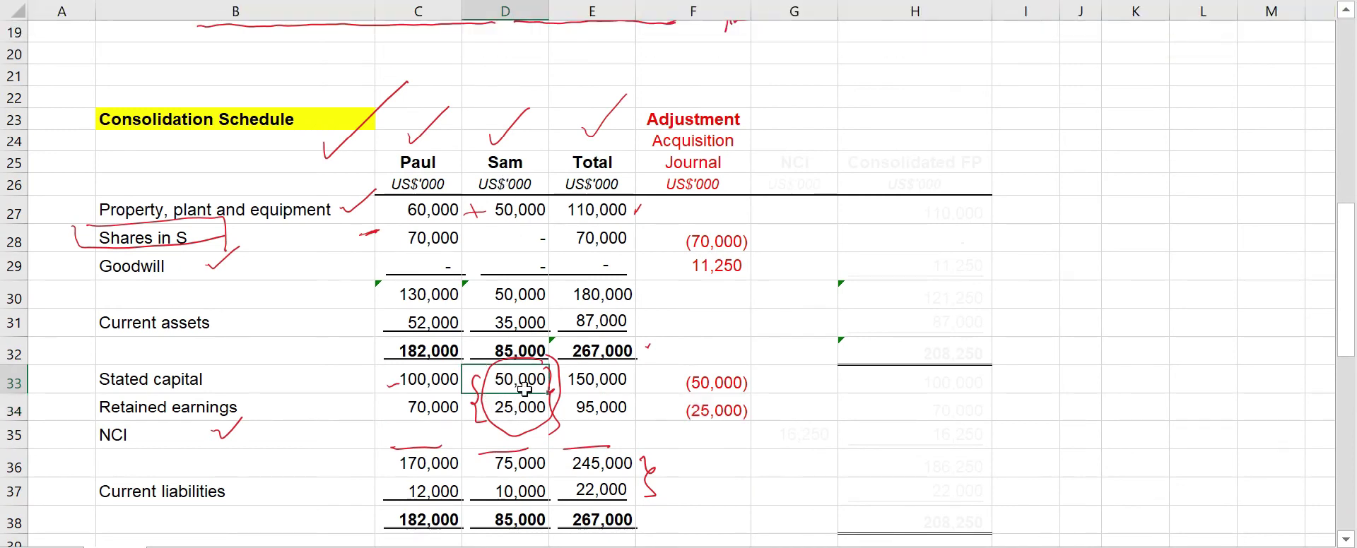
{"action": "left_click", "coordinate": [691, 393]}
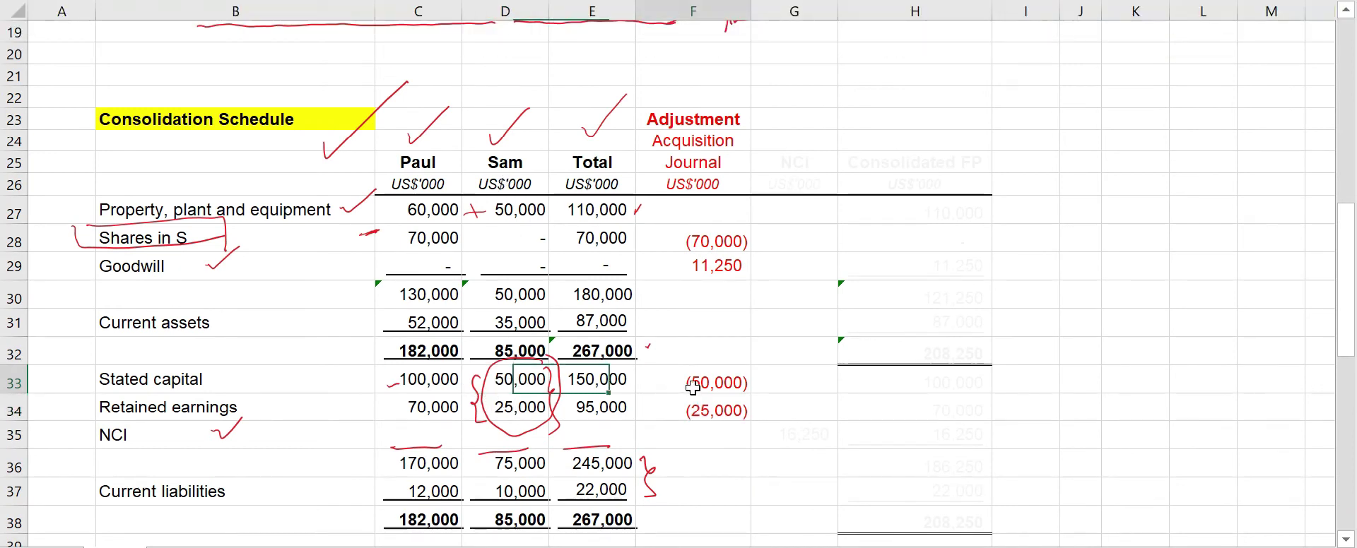
{"action": "left_click", "coordinate": [519, 415]}
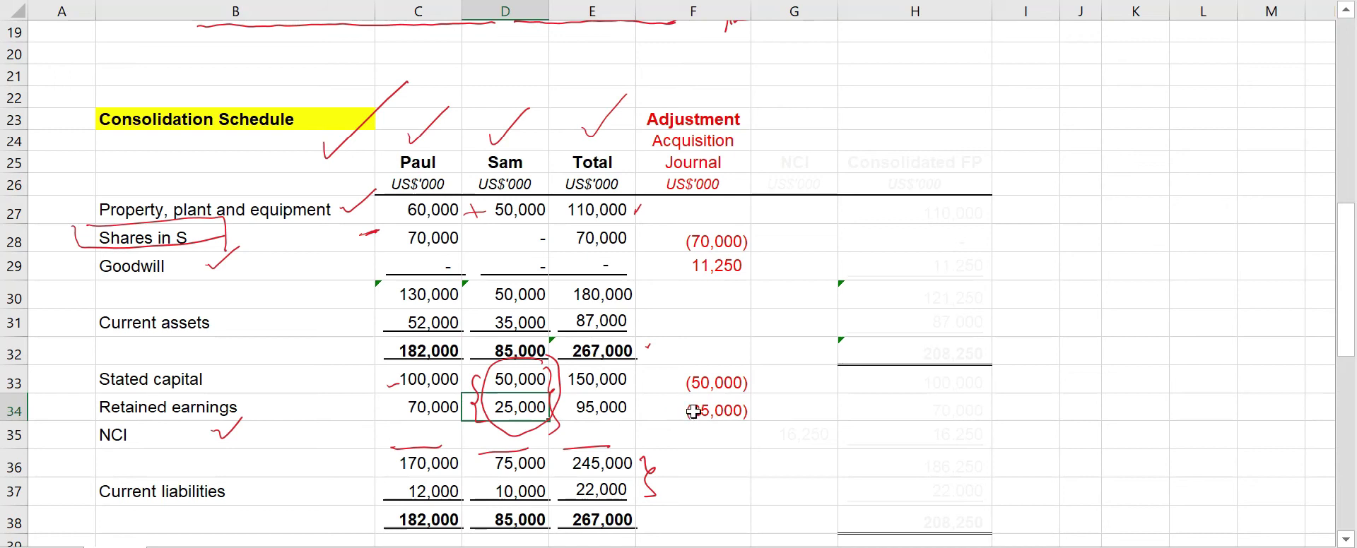
{"action": "left_click", "coordinate": [693, 412]}
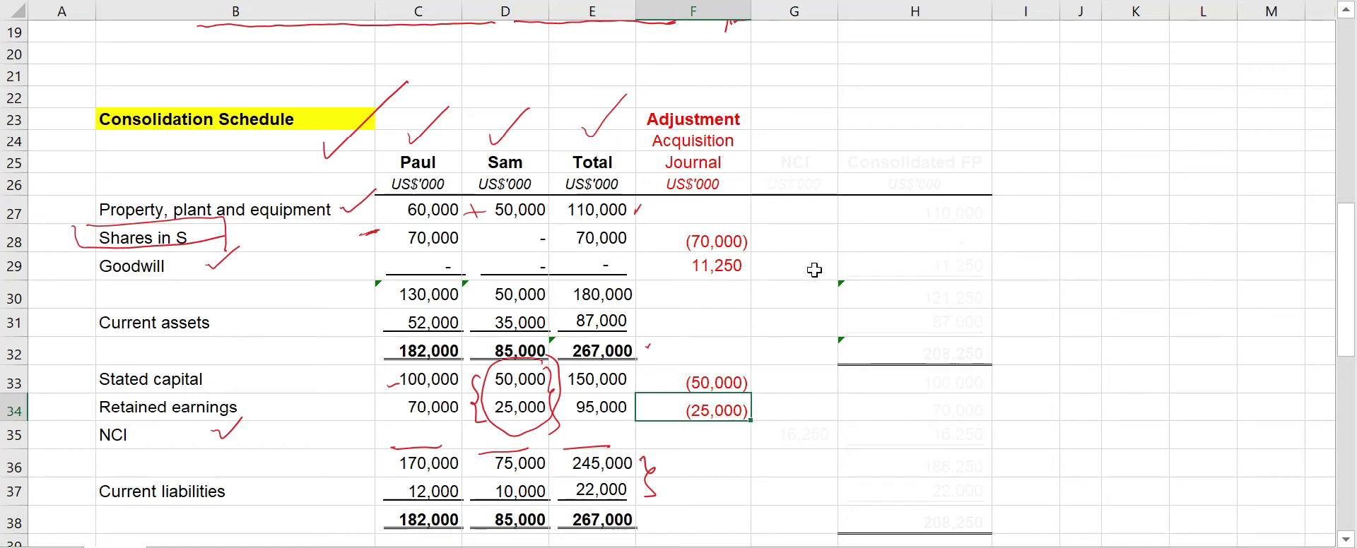
{"action": "left_click", "coordinate": [419, 387]}
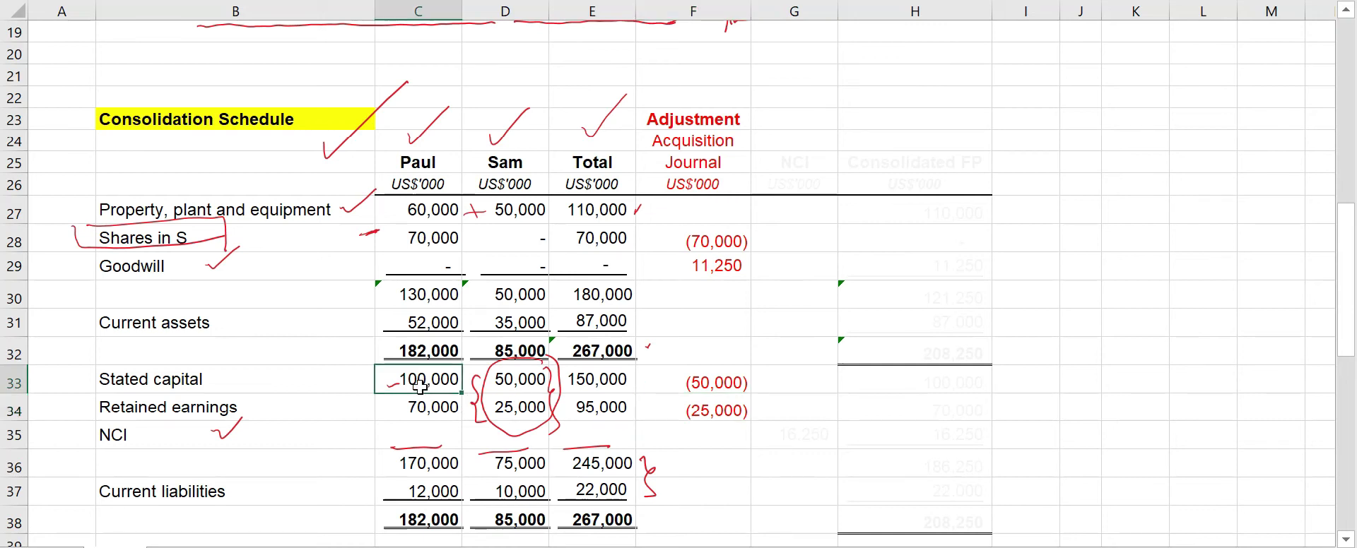
{"action": "left_click", "coordinate": [903, 382]}
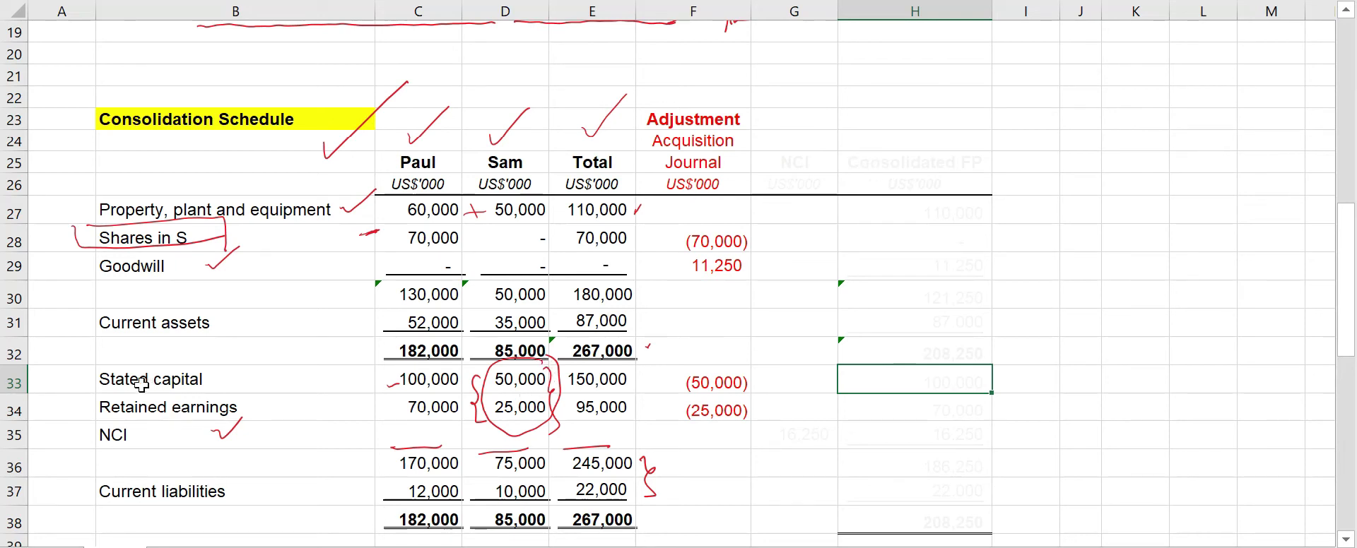
{"action": "left_click", "coordinate": [398, 382]}
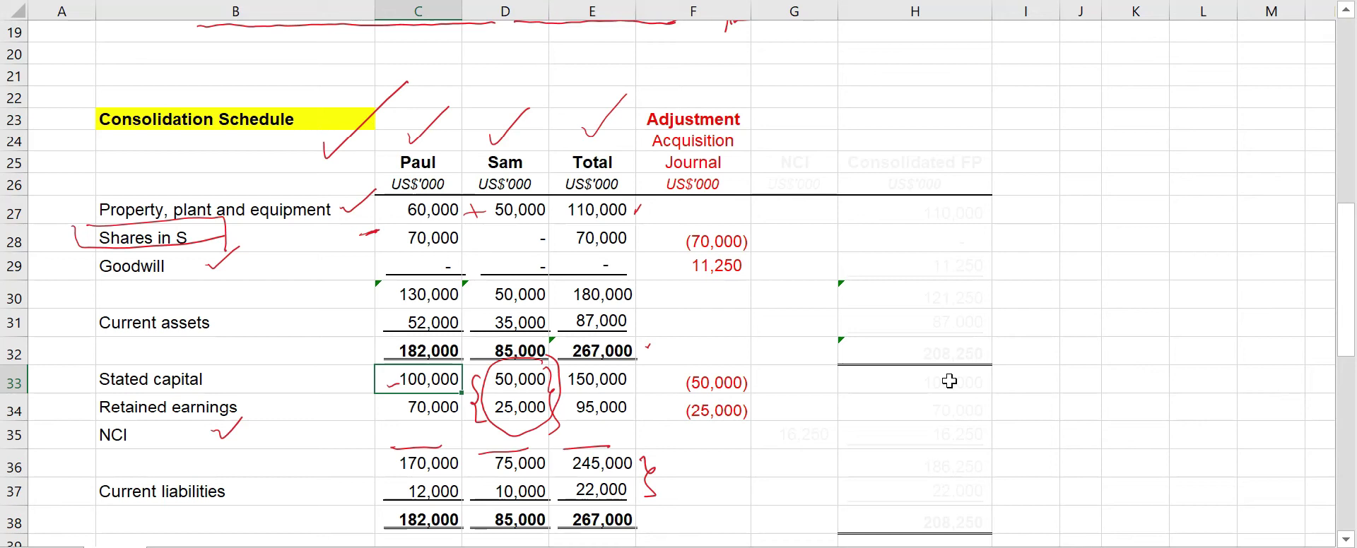
{"action": "left_click", "coordinate": [392, 413]}
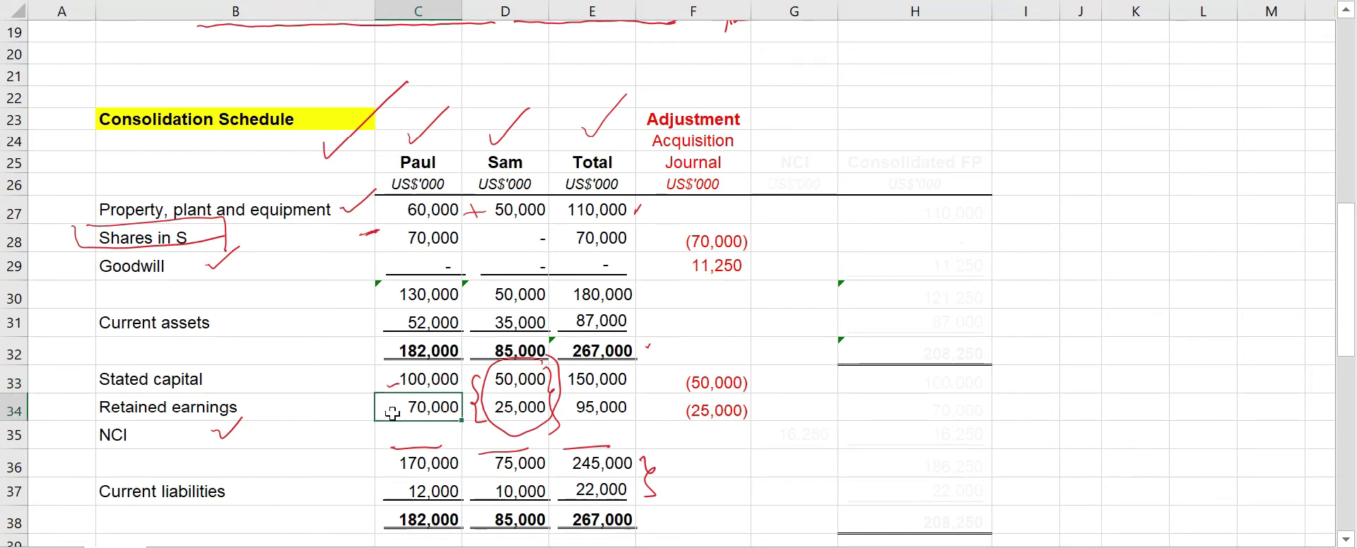
Tick Paul's retained earnings in ink, then underline and bracket Sam's equity figures in the consolidation schedule.
{"action": "left_click_drag", "start_coordinate": [352, 407], "coordinate": [384, 394]}
{"action": "left_click_drag", "start_coordinate": [510, 432], "coordinate": [534, 420]}
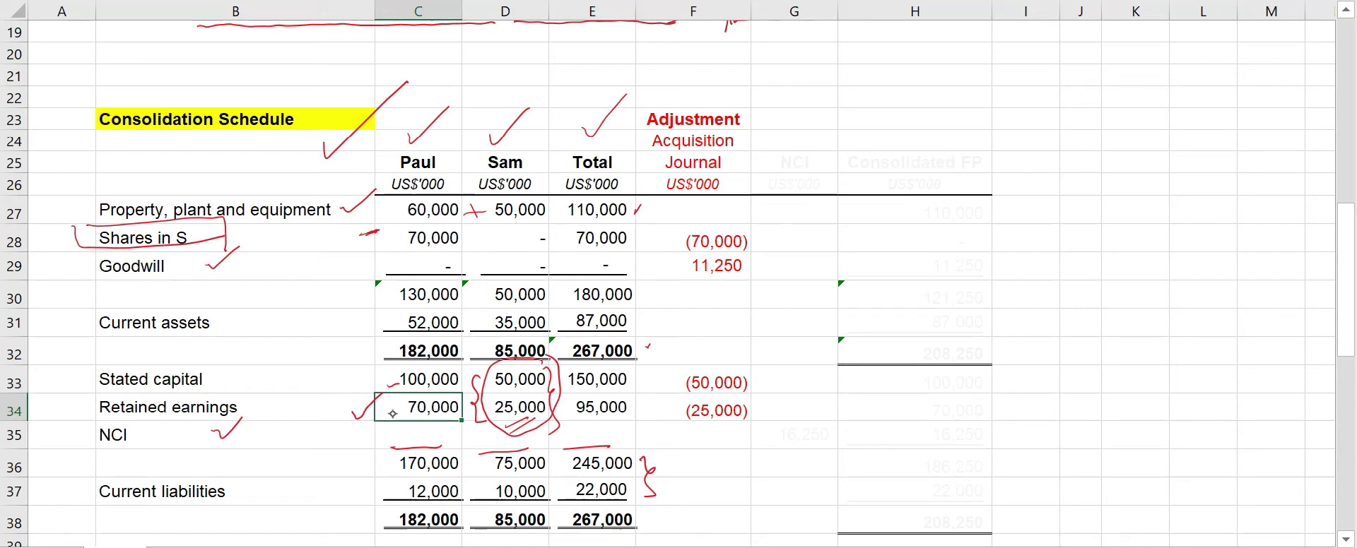
{"action": "left_click_drag", "start_coordinate": [548, 387], "coordinate": [554, 434]}
Bracket the stated capital and retained earnings adjustments in ink and link them to the Shares in S adjustment with a line.
{"action": "left_click_drag", "start_coordinate": [747, 374], "coordinate": [760, 425]}
{"action": "mouse_move", "coordinate": [768, 378]}
{"action": "left_mouse_down"}
{"action": "mouse_move", "coordinate": [748, 238]}
{"action": "mouse_move", "coordinate": [751, 250]}
{"action": "left_mouse_up"}
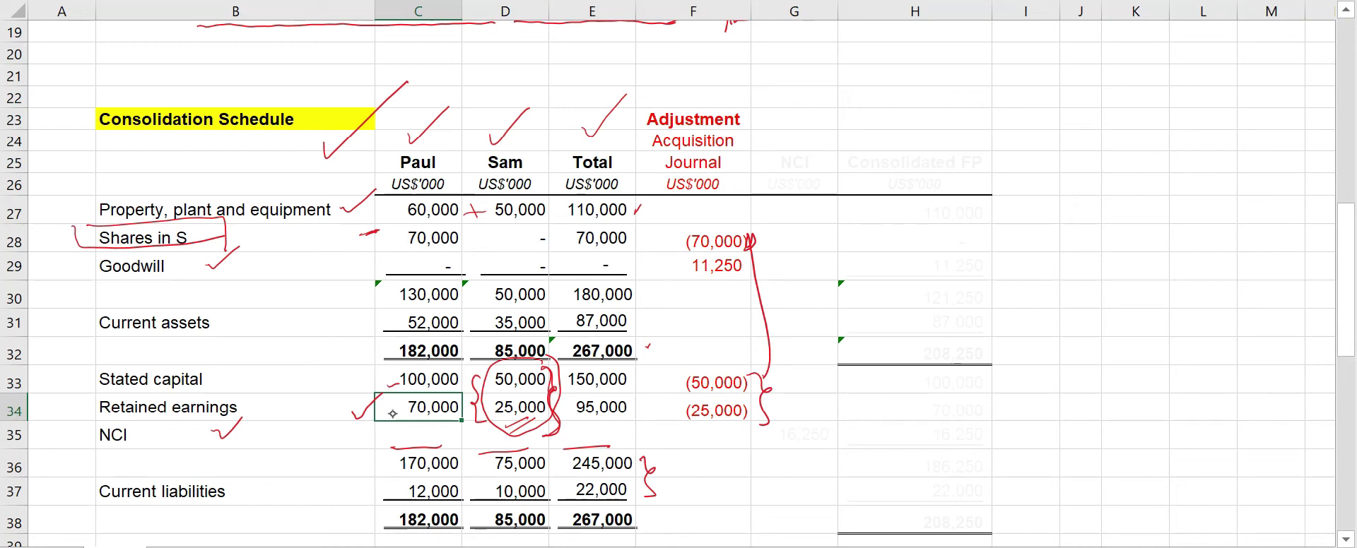
Tick the Goodwill adjustment in F29 in ink, and circle the NCI label with a further tick beside it.
{"action": "left_click_drag", "start_coordinate": [658, 263], "coordinate": [682, 256]}
{"action": "mouse_move", "coordinate": [112, 417]}
{"action": "left_mouse_down"}
{"action": "mouse_move", "coordinate": [101, 448]}
{"action": "mouse_move", "coordinate": [144, 421]}
{"action": "left_mouse_up"}
{"action": "left_click_drag", "start_coordinate": [268, 432], "coordinate": [295, 414]}
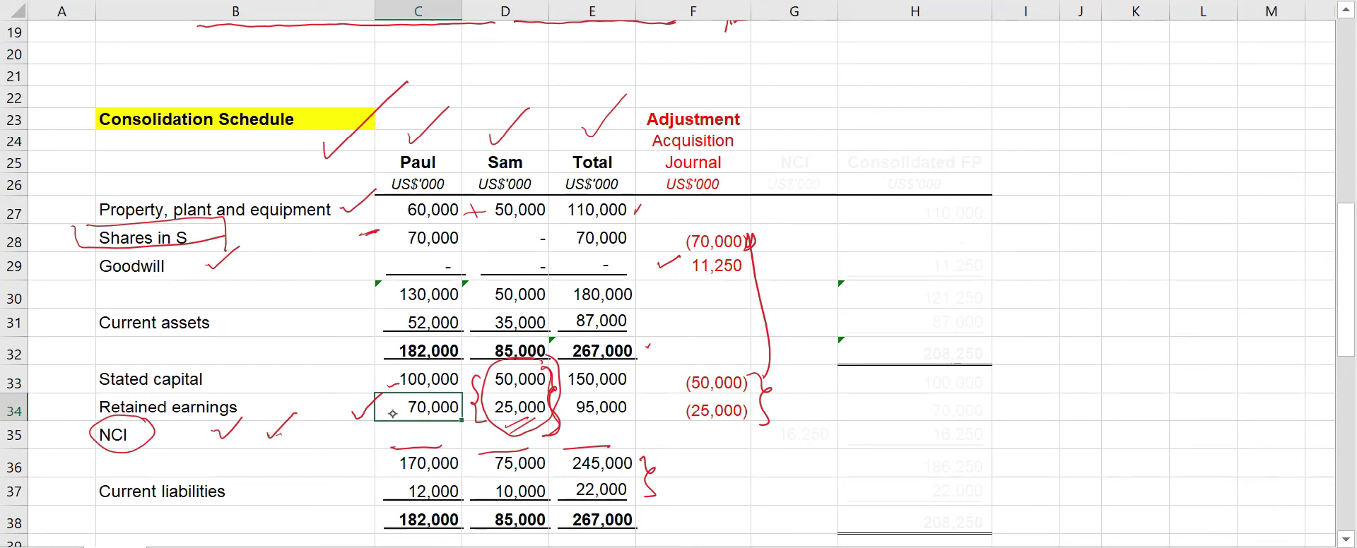
Circle the Sam heading in ink, check the NCI figure in the goodwill calculation, and make the NCI amount in G35 red.
{"action": "mouse_move", "coordinate": [530, 136]}
{"action": "left_mouse_down"}
{"action": "mouse_move", "coordinate": [503, 203]}
{"action": "mouse_move", "coordinate": [498, 138]}
{"action": "left_mouse_up"}
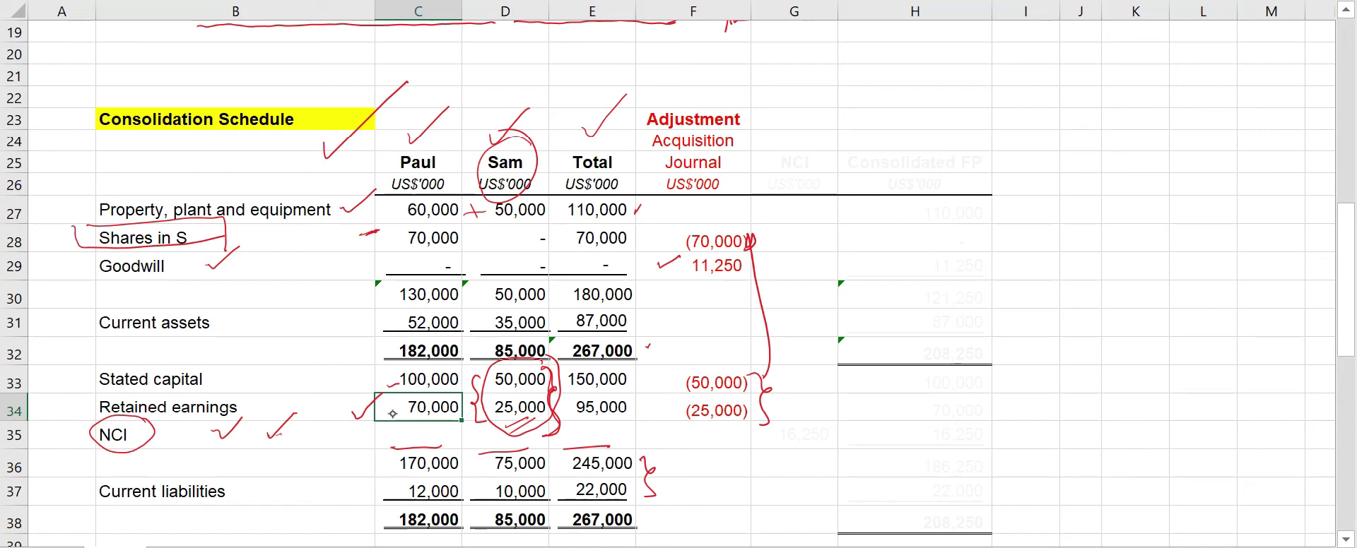
{"action": "scroll", "coordinate": [361, 424], "scroll_direction": "down", "scroll_amount": 3}
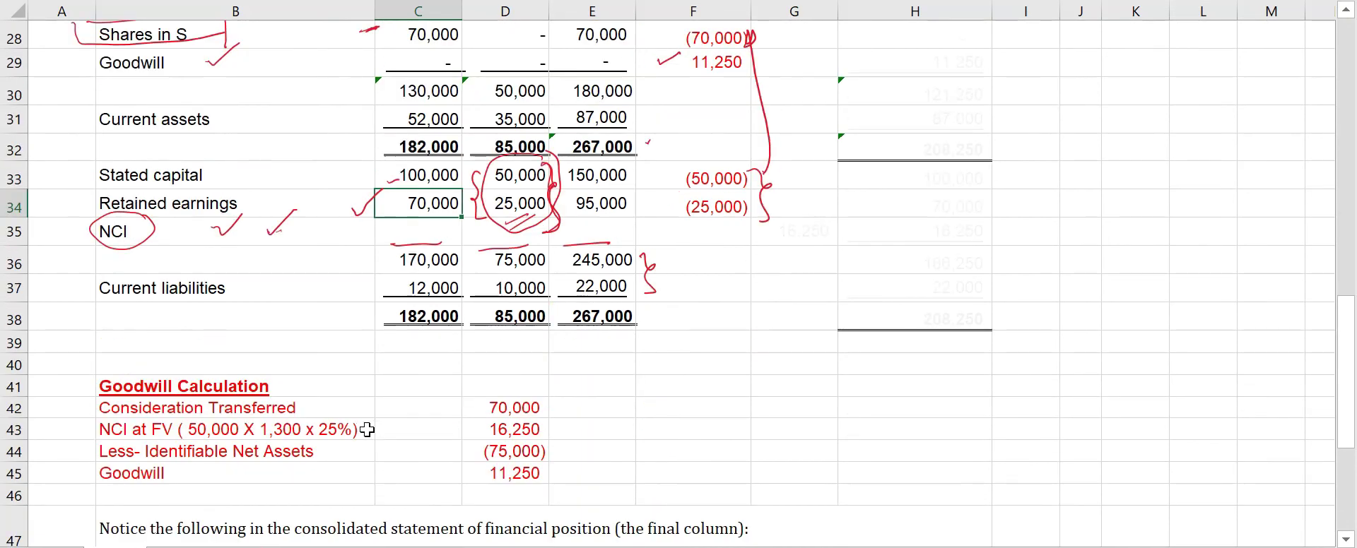
{"action": "left_click", "coordinate": [121, 435]}
{"action": "left_click", "coordinate": [495, 435]}
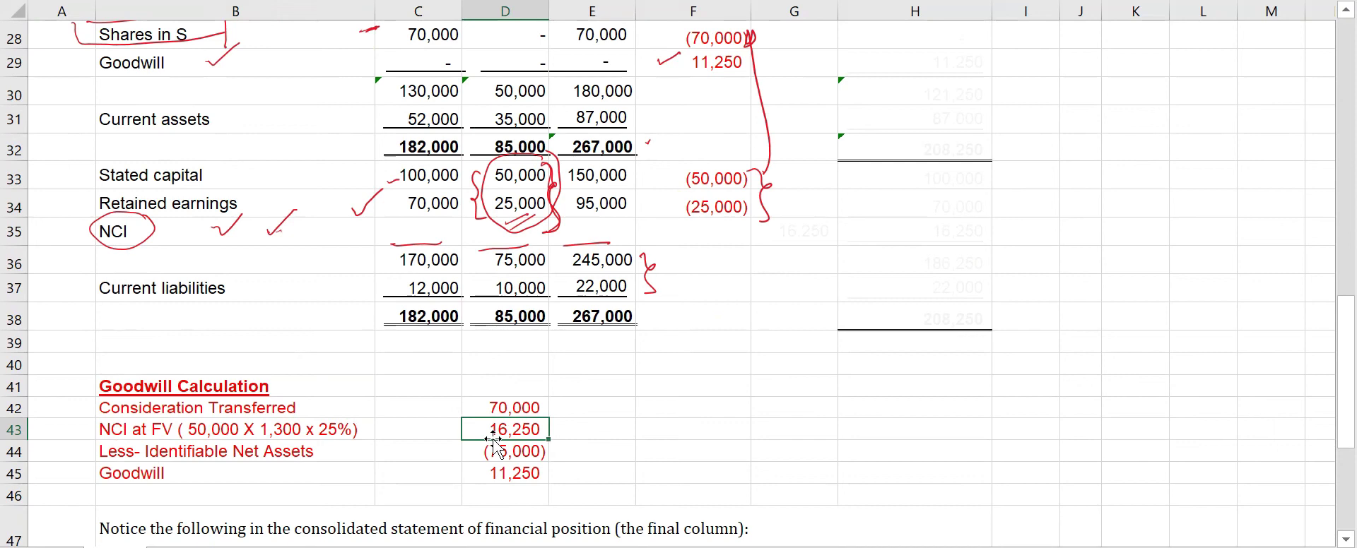
{"action": "left_click", "coordinate": [786, 239]}
{"action": "scroll", "coordinate": [778, 272], "scroll_direction": "up", "scroll_amount": 2}
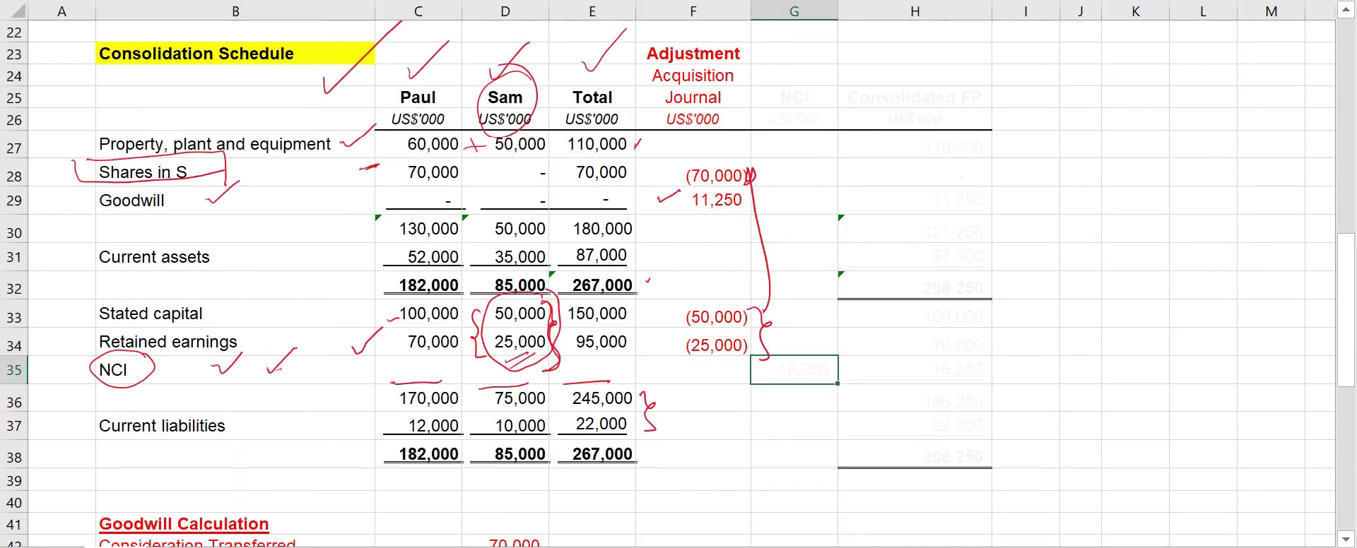
{"action": "left_click", "coordinate": [295, 12]}
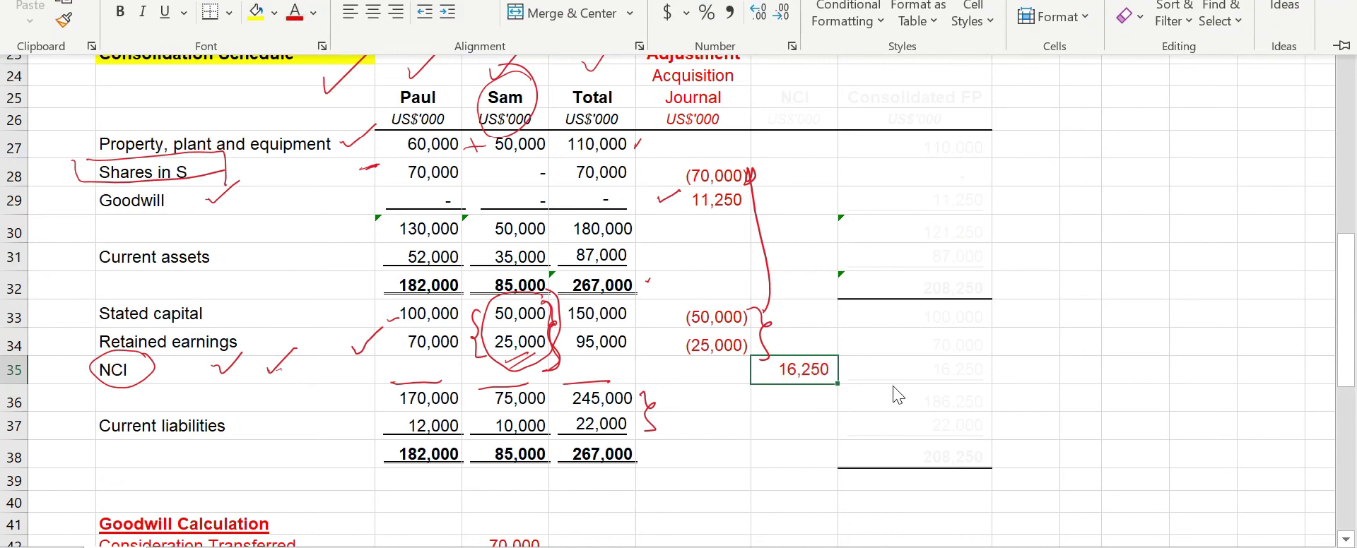
Apply red font to the NCI and Consolidated FP headings with their US$'000 labels in G25:H26.
{"action": "scroll", "coordinate": [846, 323], "scroll_direction": "up", "scroll_amount": 1}
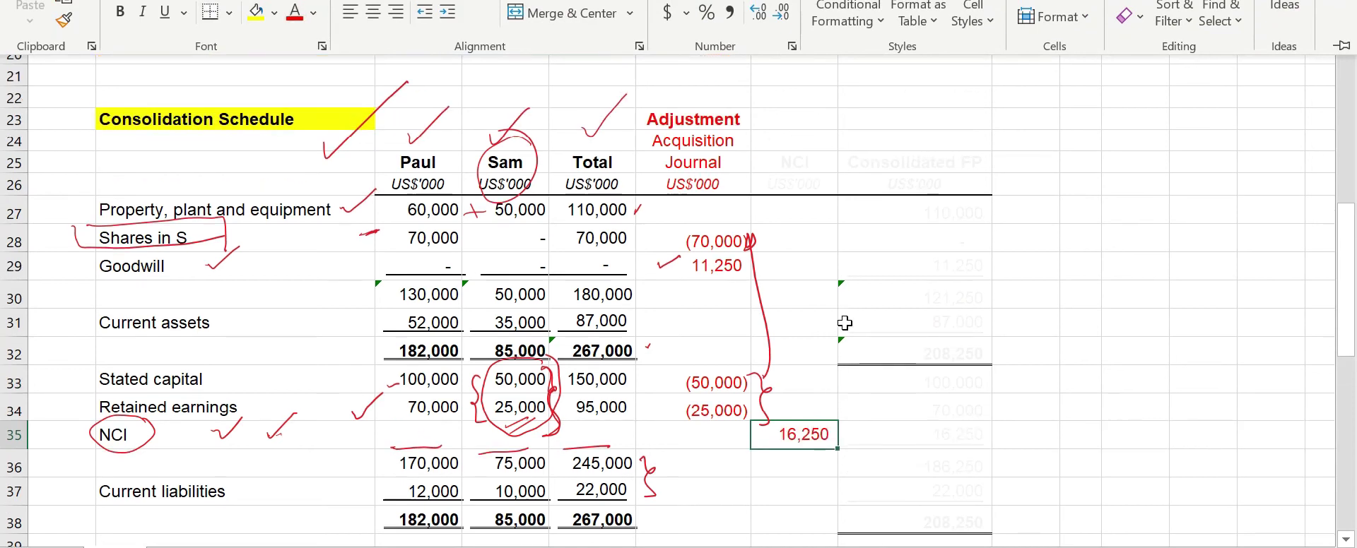
{"action": "left_click_drag", "start_coordinate": [794, 155], "coordinate": [802, 180]}
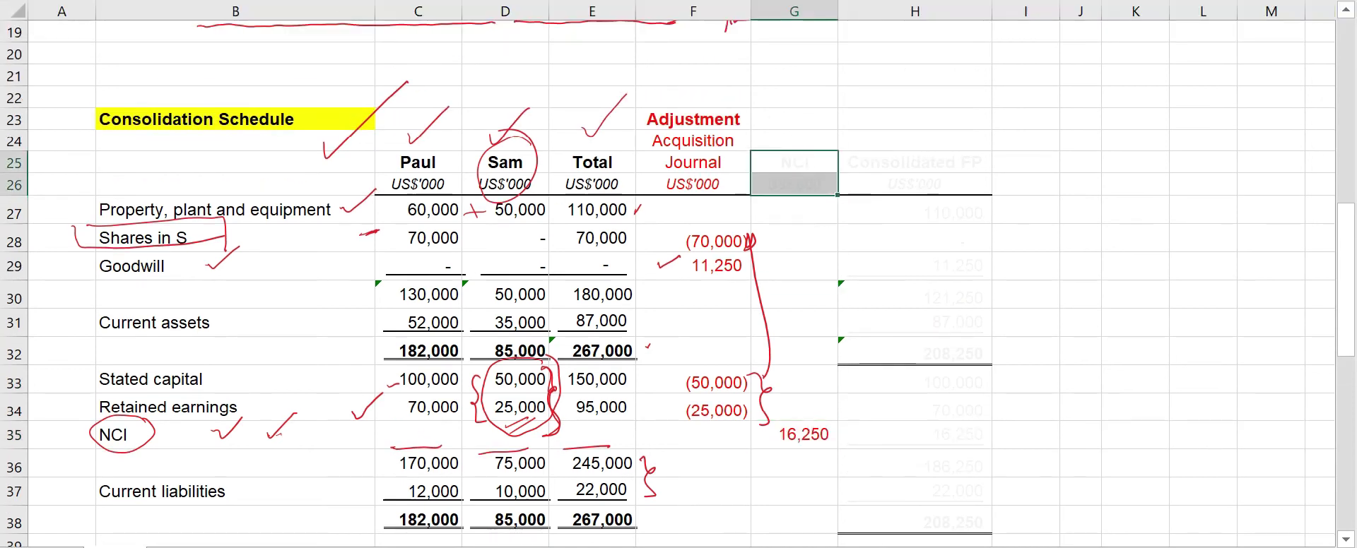
{"action": "left_click", "coordinate": [294, 12]}
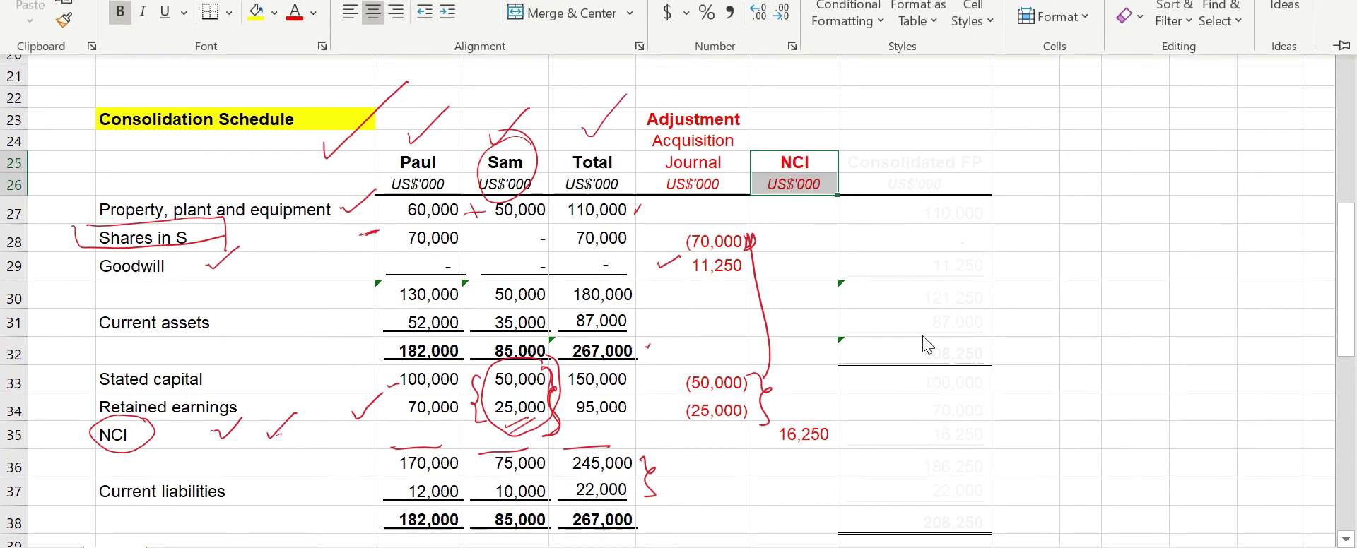
{"action": "left_click_drag", "start_coordinate": [902, 318], "coordinate": [909, 178]}
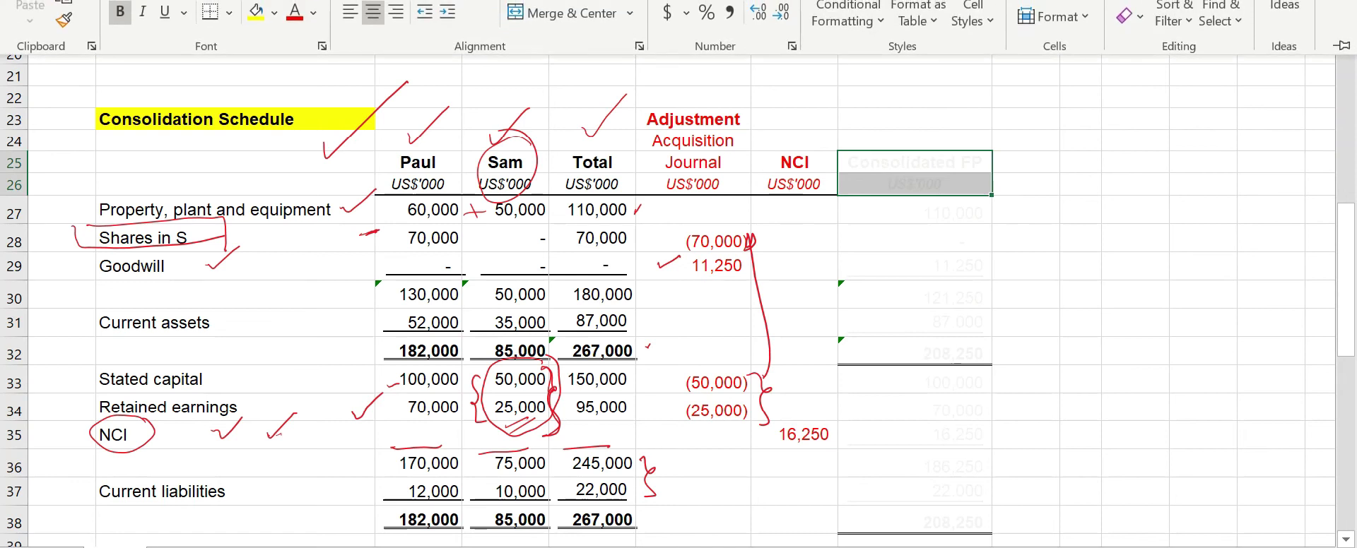
{"action": "left_click", "coordinate": [295, 12]}
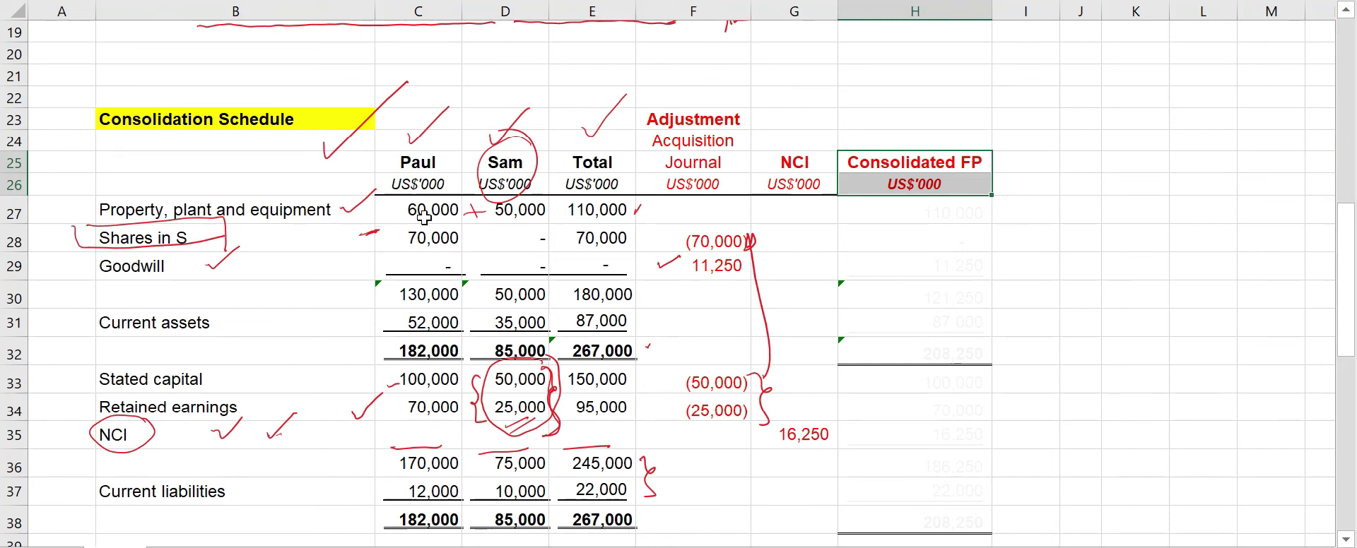
Reveal the consolidated property, plant and equipment in H27 and Shares in S in H28 with red font.
{"action": "left_click", "coordinate": [589, 218]}
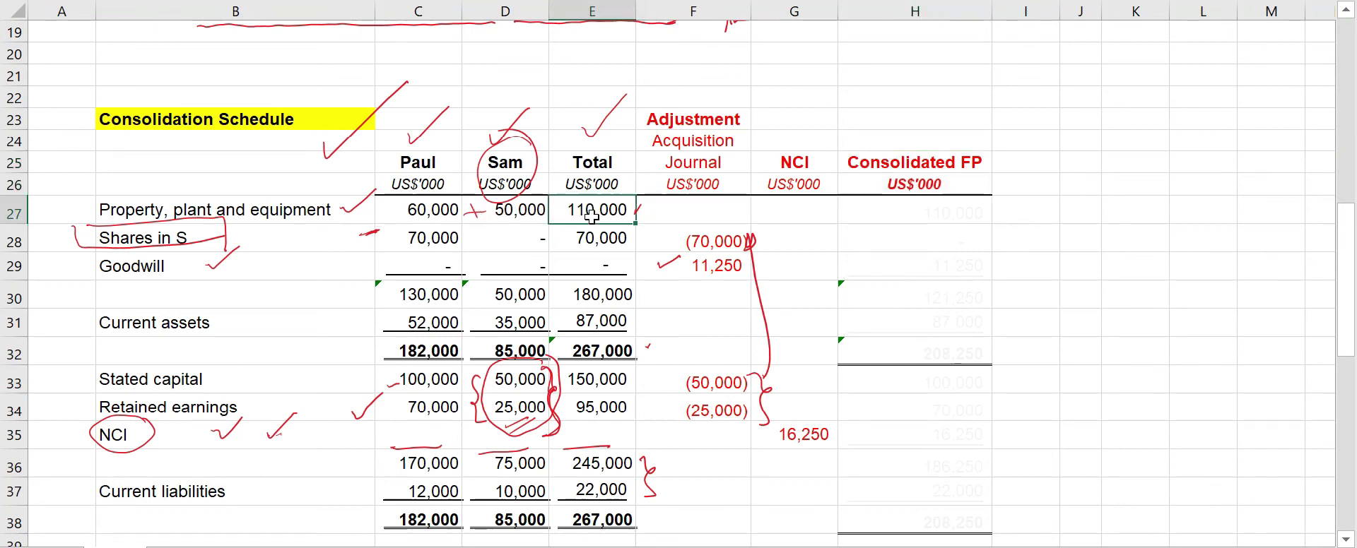
{"action": "left_click", "coordinate": [917, 222]}
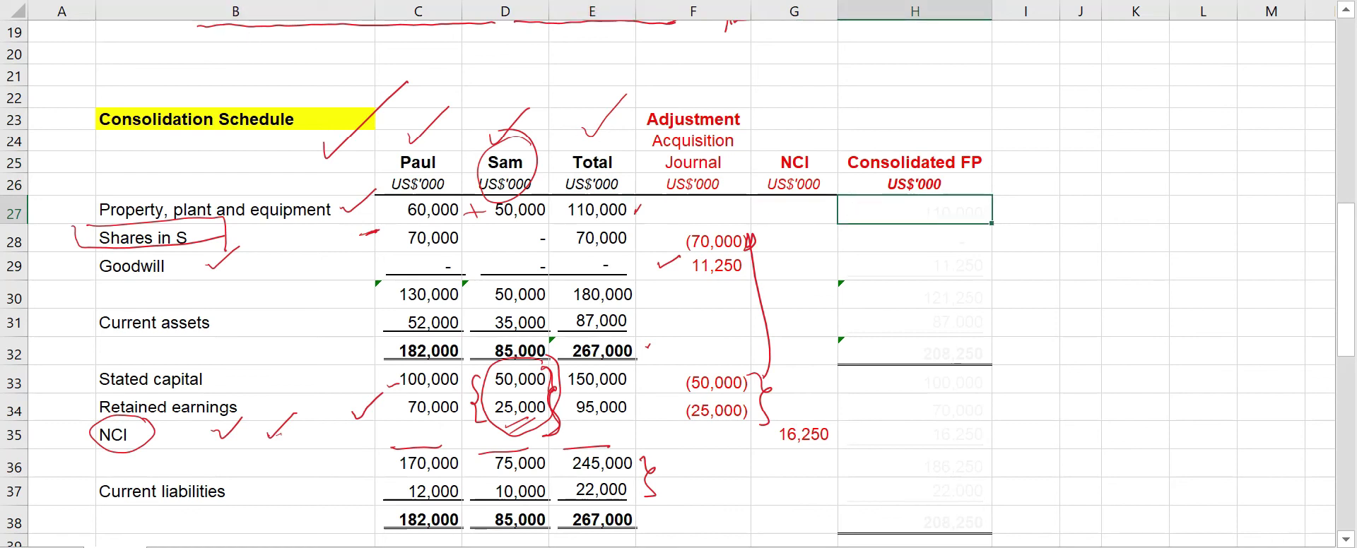
{"action": "left_click", "coordinate": [293, 12]}
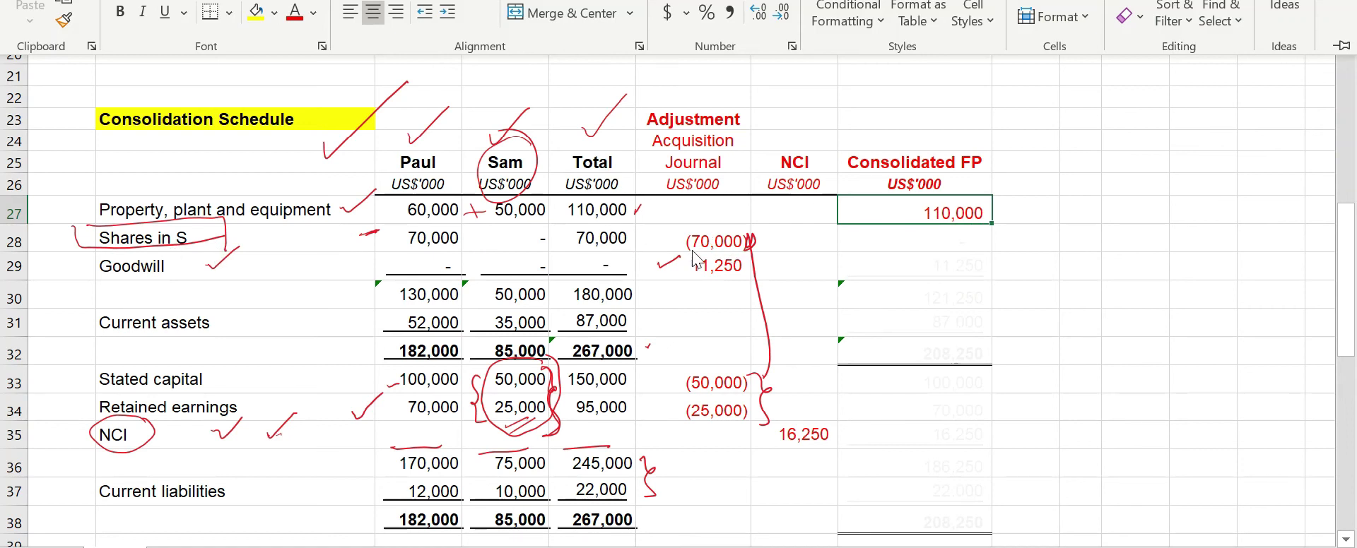
{"action": "left_click", "coordinate": [899, 248]}
{"action": "left_click", "coordinate": [902, 244]}
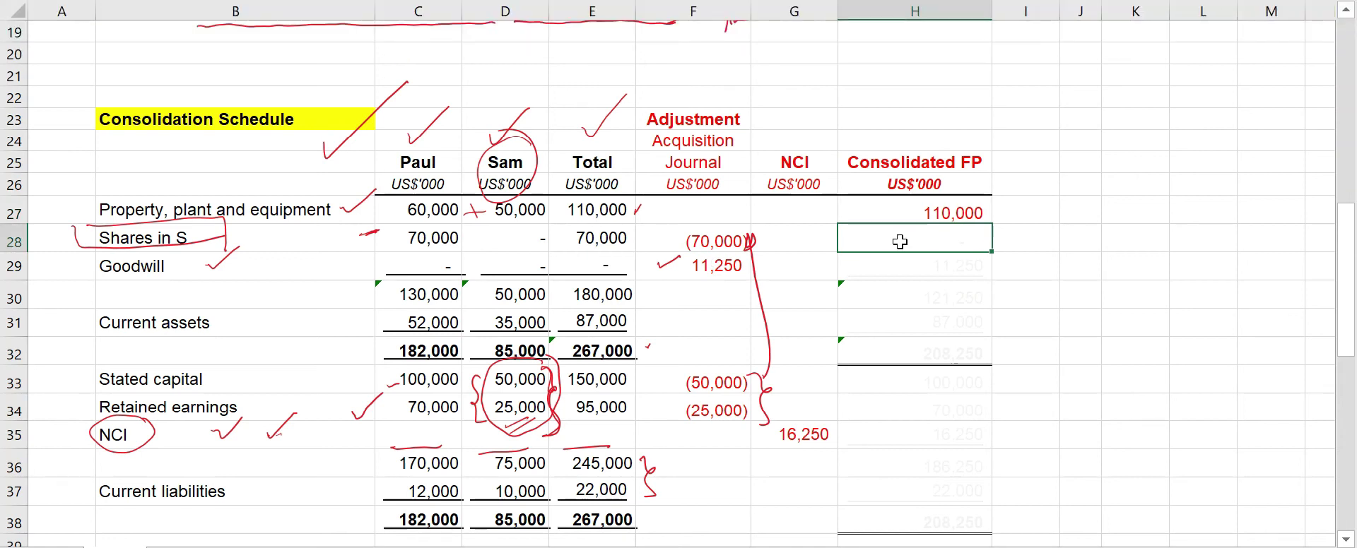
{"action": "left_click", "coordinate": [295, 16]}
{"action": "left_click", "coordinate": [825, 340]}
Reveal the consolidated goodwill in H29 and the non-current assets subtotal in H30 with red font.
{"action": "left_click", "coordinate": [735, 272]}
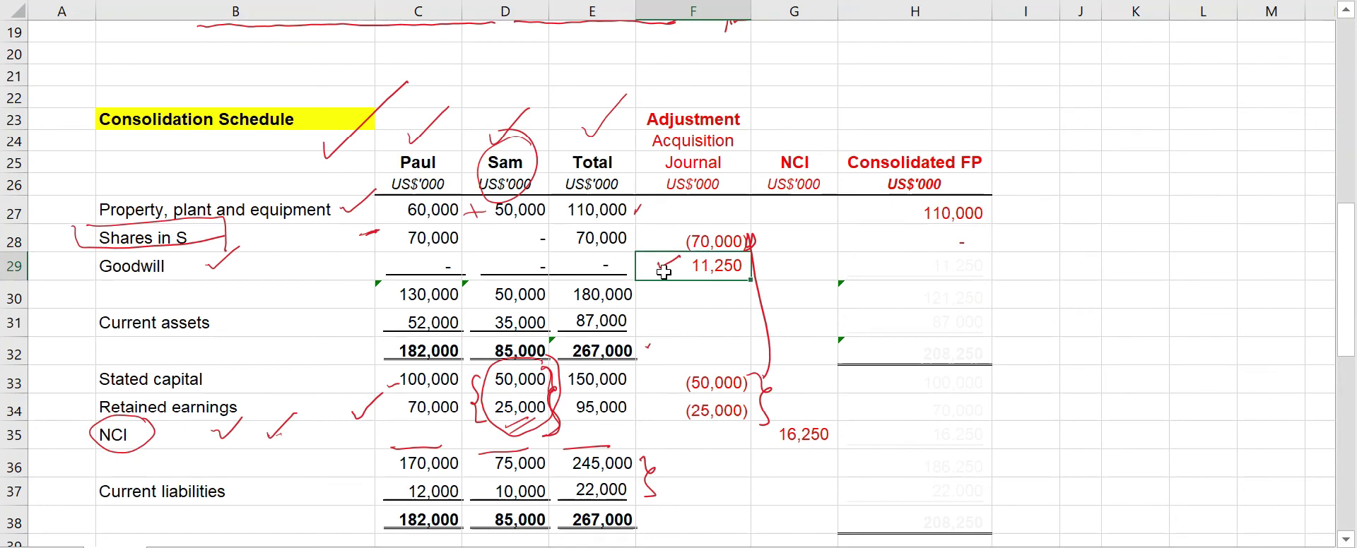
{"action": "left_click", "coordinate": [921, 267]}
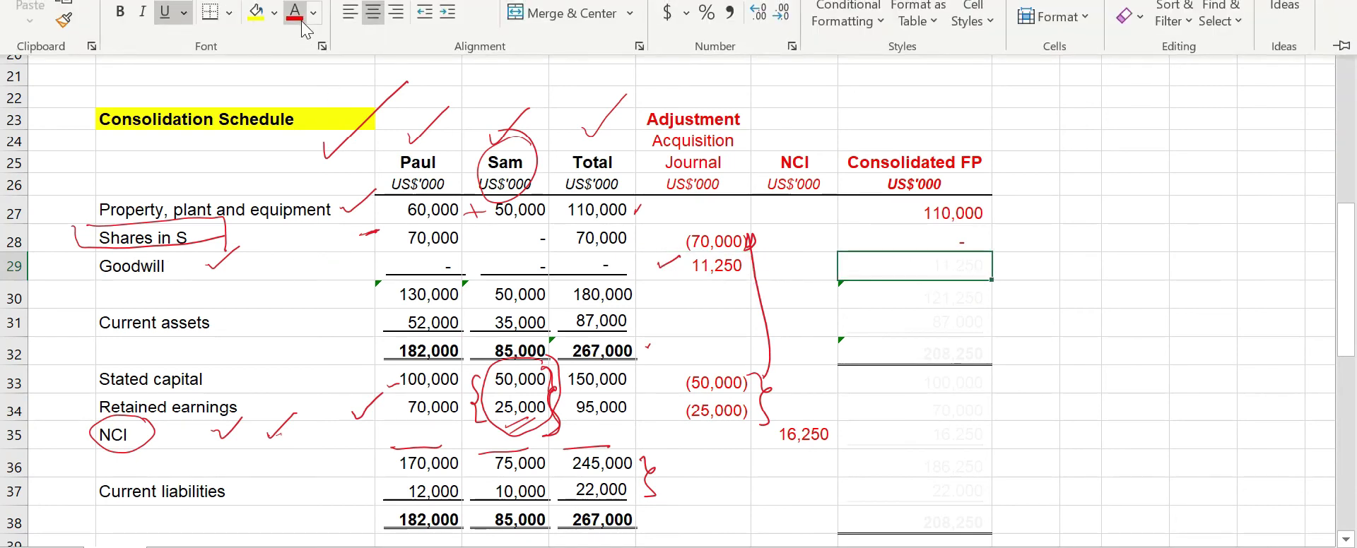
{"action": "left_click", "coordinate": [299, 19]}
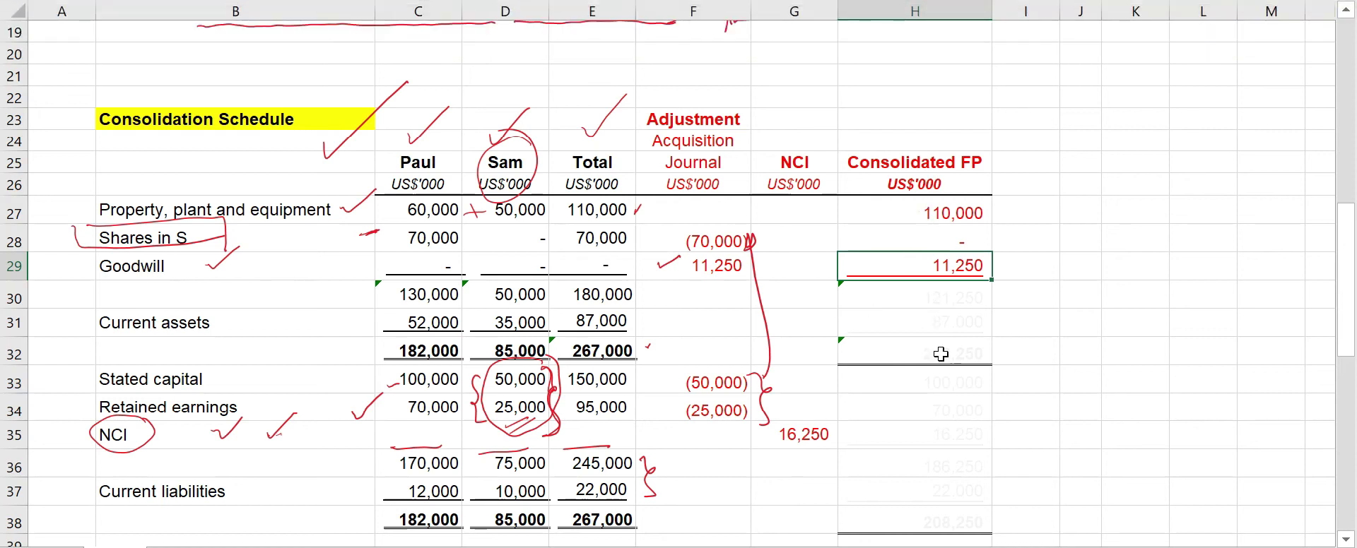
{"action": "left_click", "coordinate": [857, 290]}
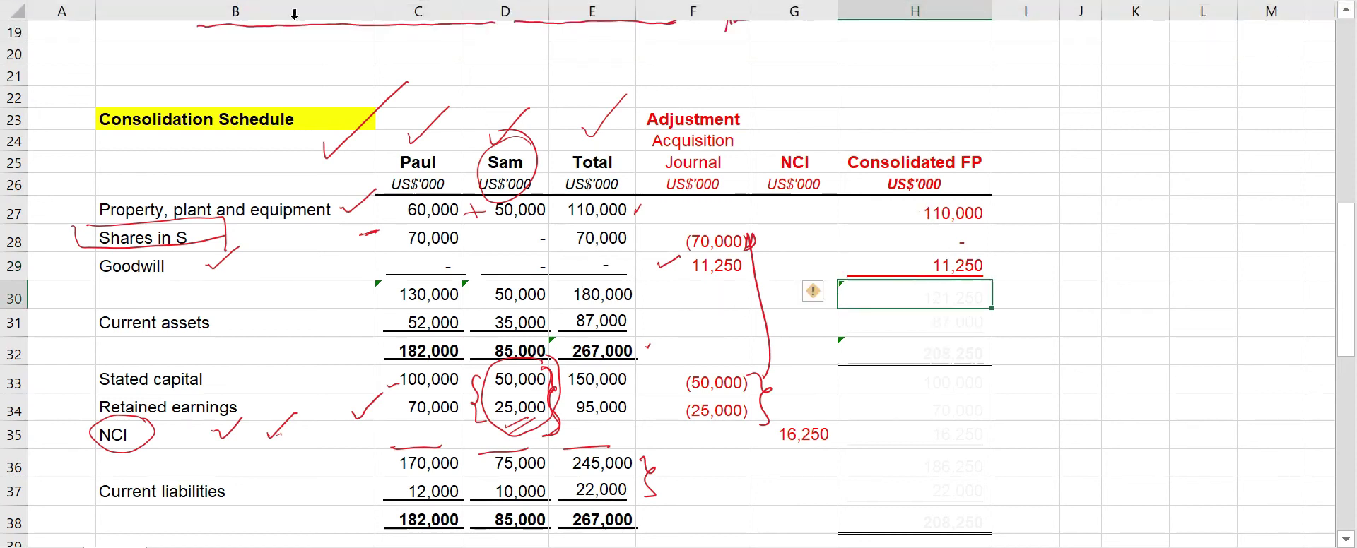
{"action": "left_click", "coordinate": [295, 12]}
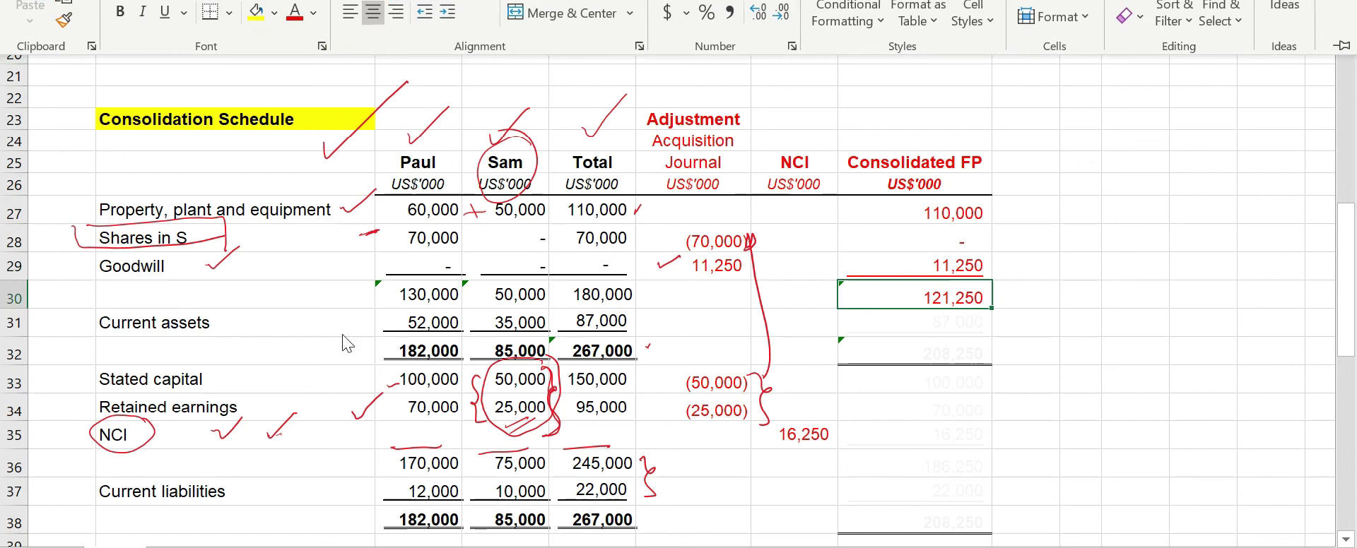
Reveal the consolidated current assets in H31 and the total assets in H32 with red font.
{"action": "left_click", "coordinate": [927, 321]}
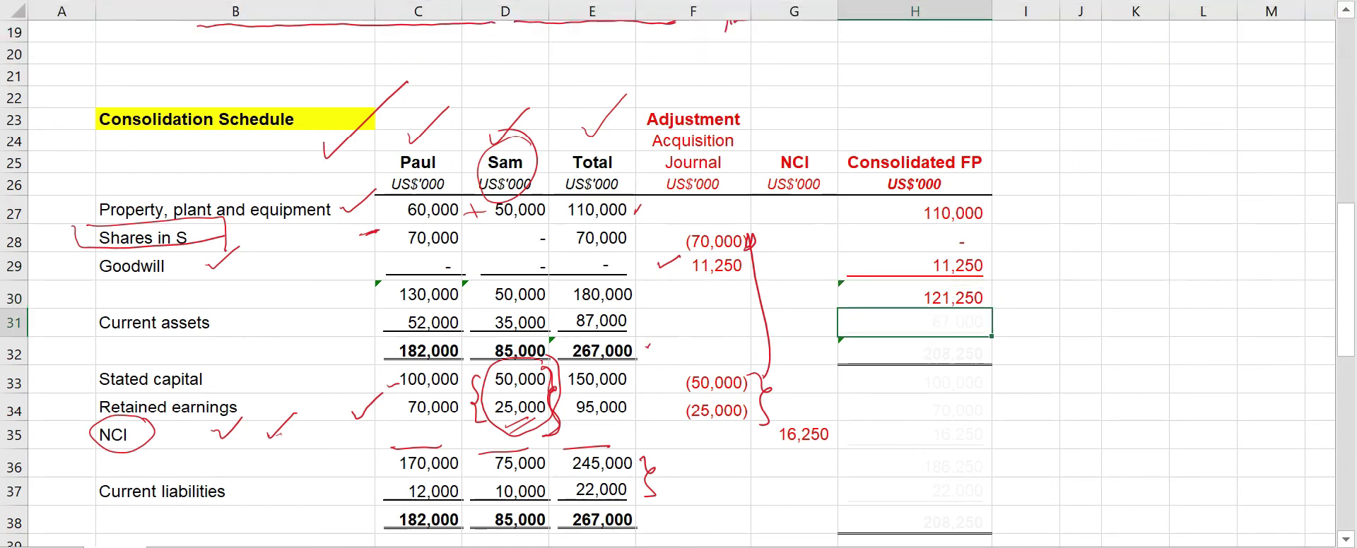
{"action": "left_click", "coordinate": [295, 13]}
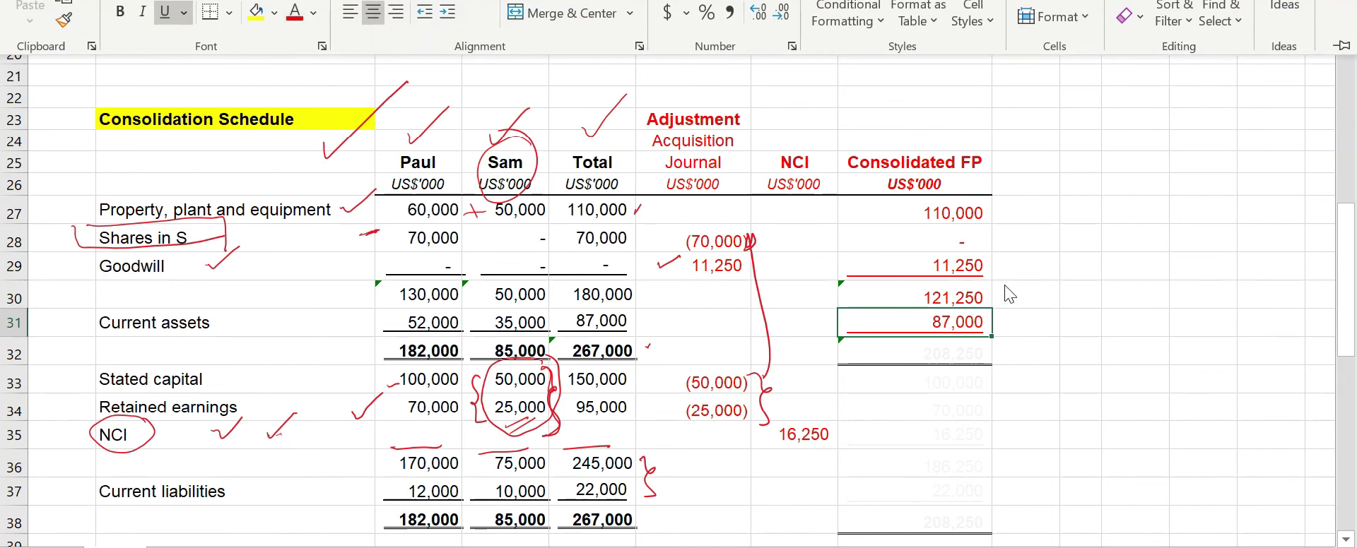
{"action": "scroll", "coordinate": [1009, 292], "scroll_direction": "down", "scroll_amount": 1}
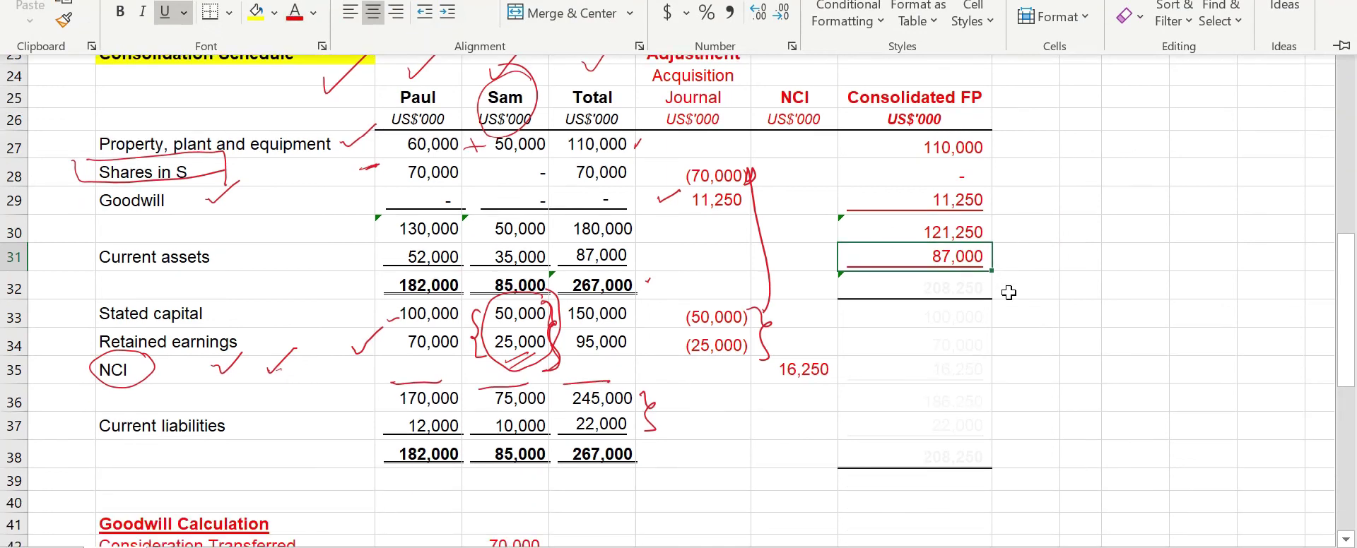
{"action": "left_click", "coordinate": [915, 288]}
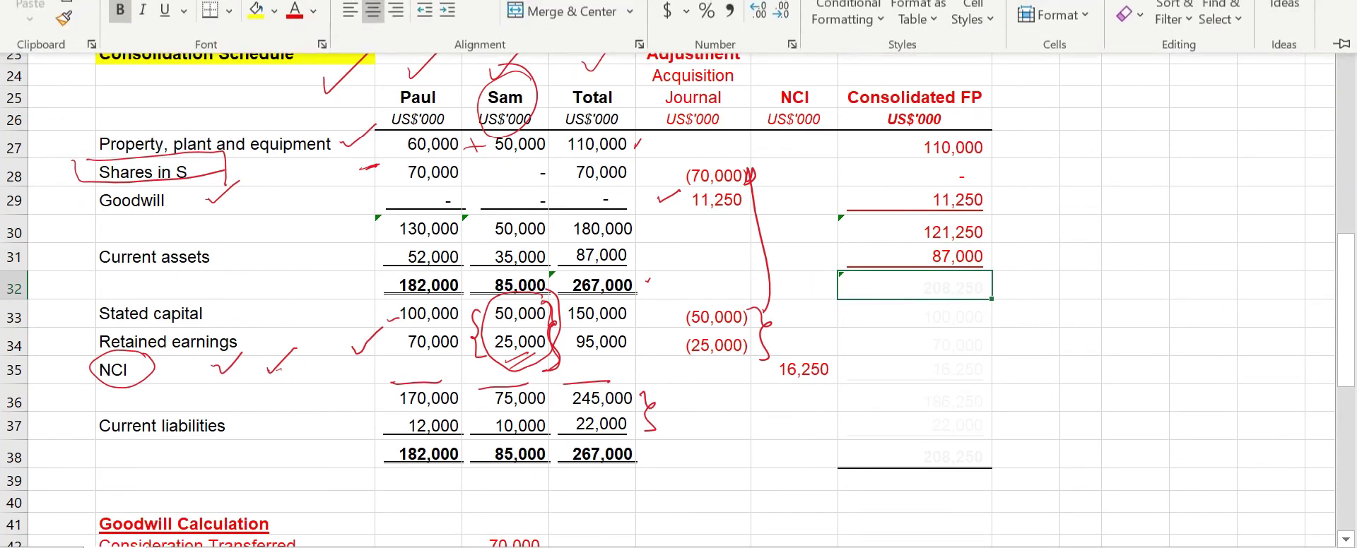
{"action": "left_click", "coordinate": [295, 12]}
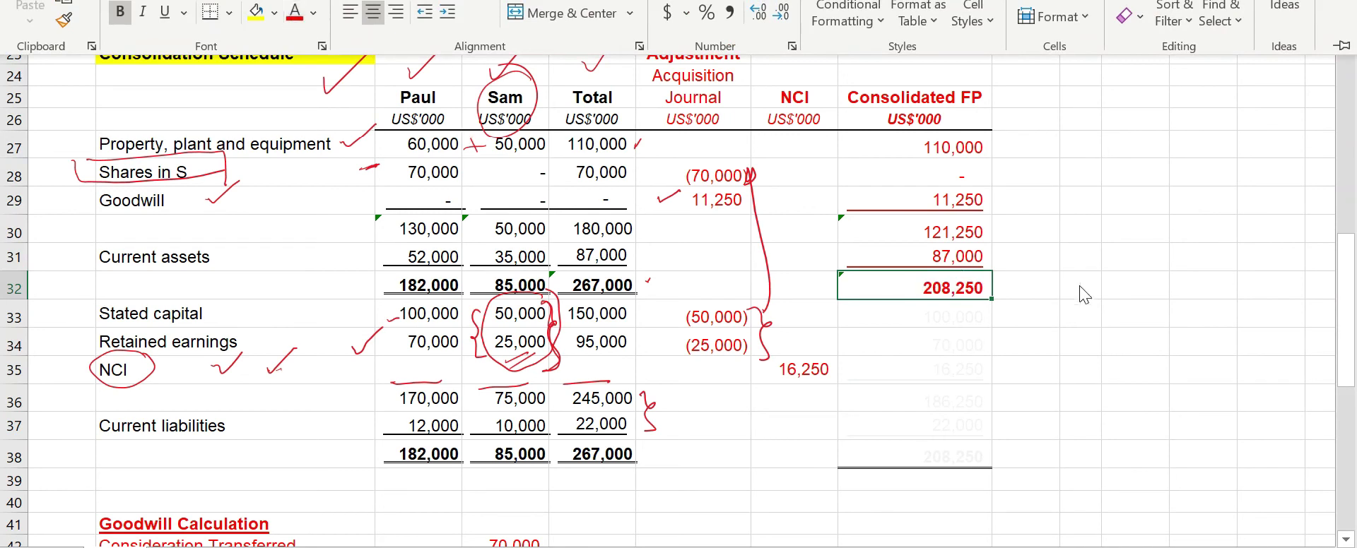
Reveal the consolidated stated capital in H33 with red font and compare it with Paul's stated capital.
{"action": "left_click", "coordinate": [853, 311]}
{"action": "left_click", "coordinate": [858, 283]}
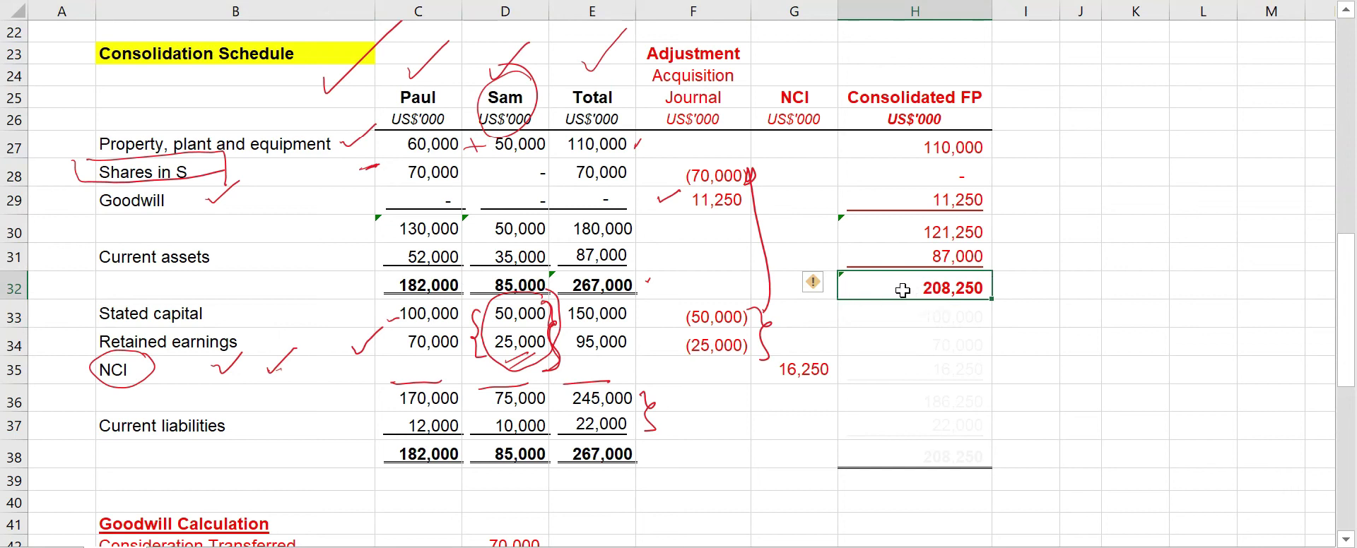
{"action": "left_click", "coordinate": [886, 342]}
{"action": "left_click", "coordinate": [874, 314]}
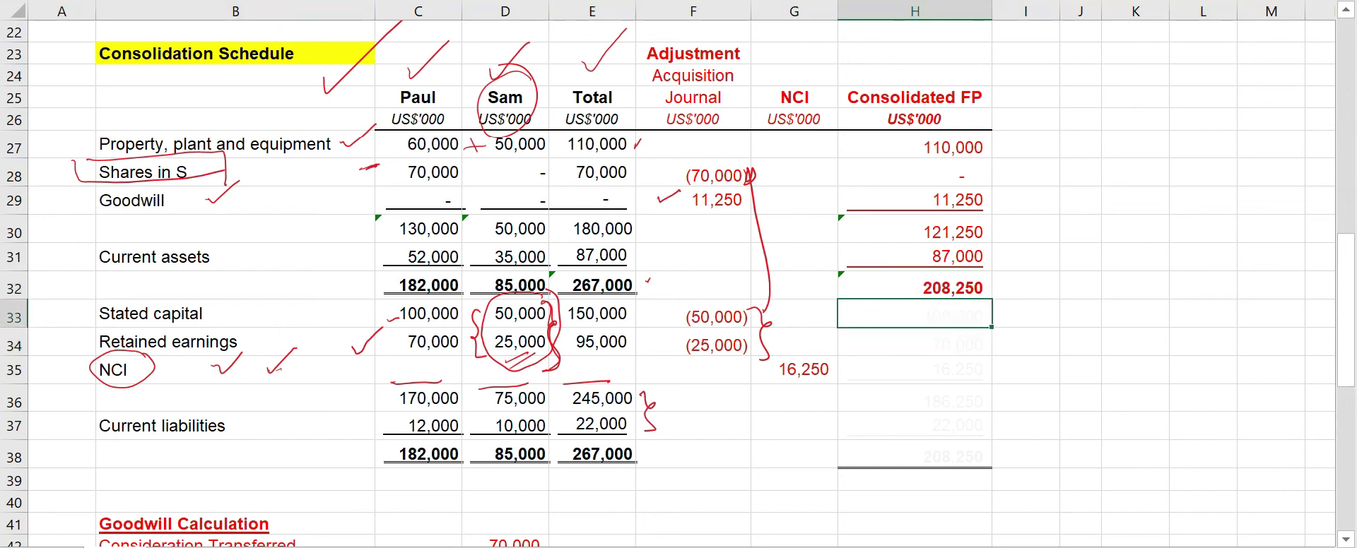
{"action": "left_click", "coordinate": [295, 12]}
{"action": "left_click", "coordinate": [406, 317]}
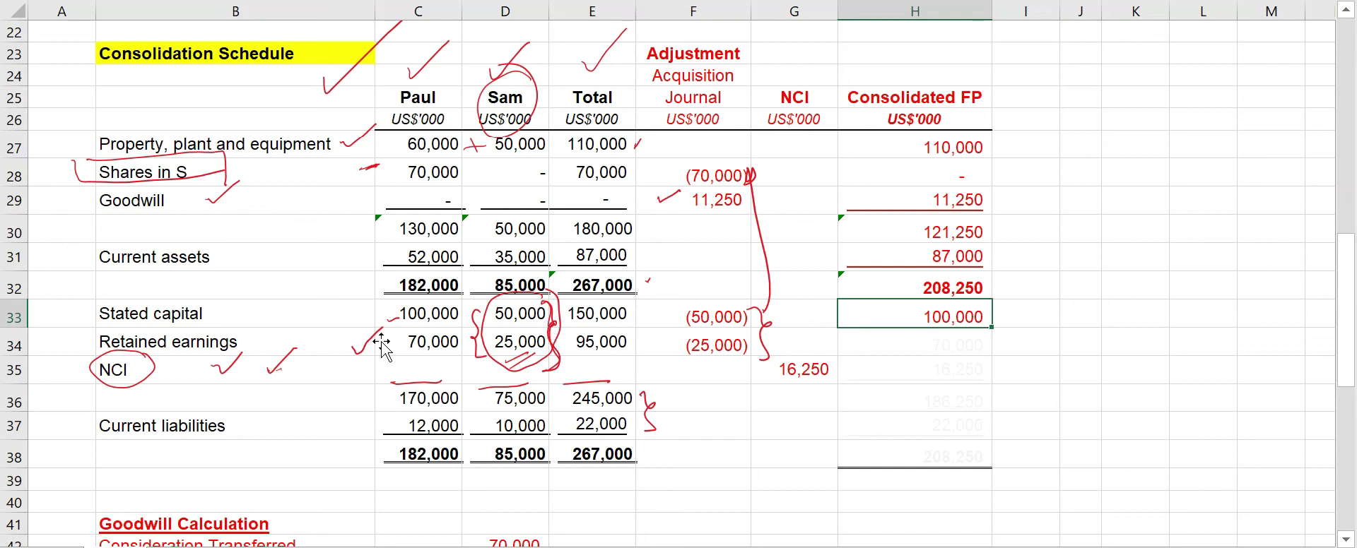
Check Paul's retained earnings in C34 and reveal the consolidated retained earnings in H34 with red font.
{"action": "left_click", "coordinate": [197, 339]}
{"action": "left_click", "coordinate": [434, 344]}
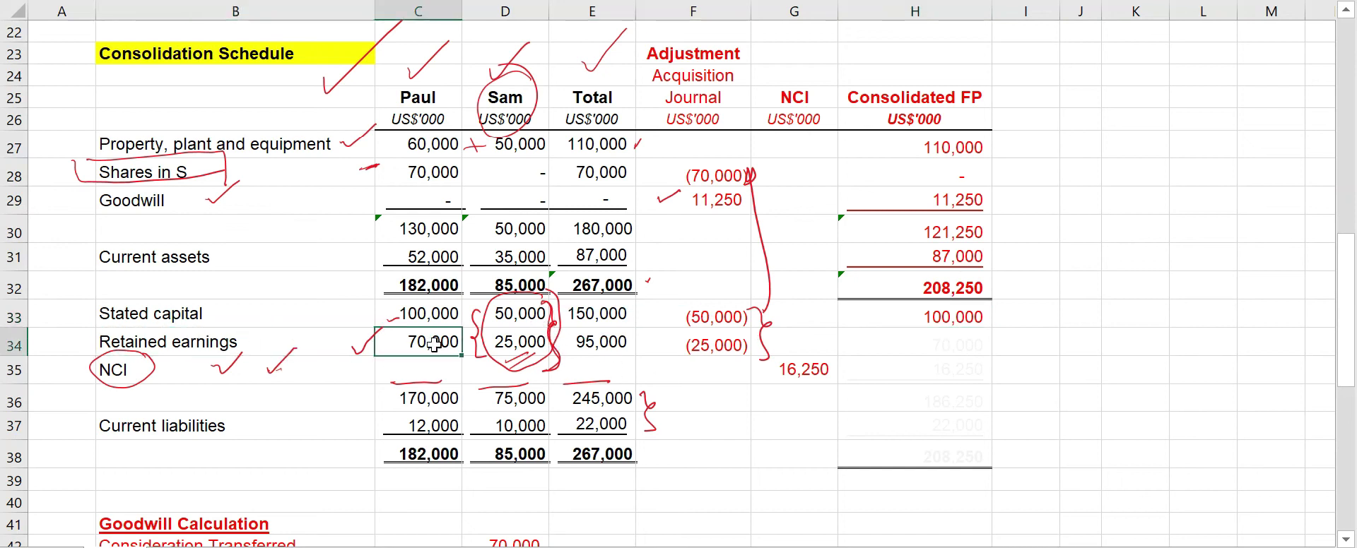
{"action": "left_click", "coordinate": [940, 351]}
{"action": "key", "text": "alt+h"}
{"action": "key", "text": "f"}
{"action": "key", "text": "c"}
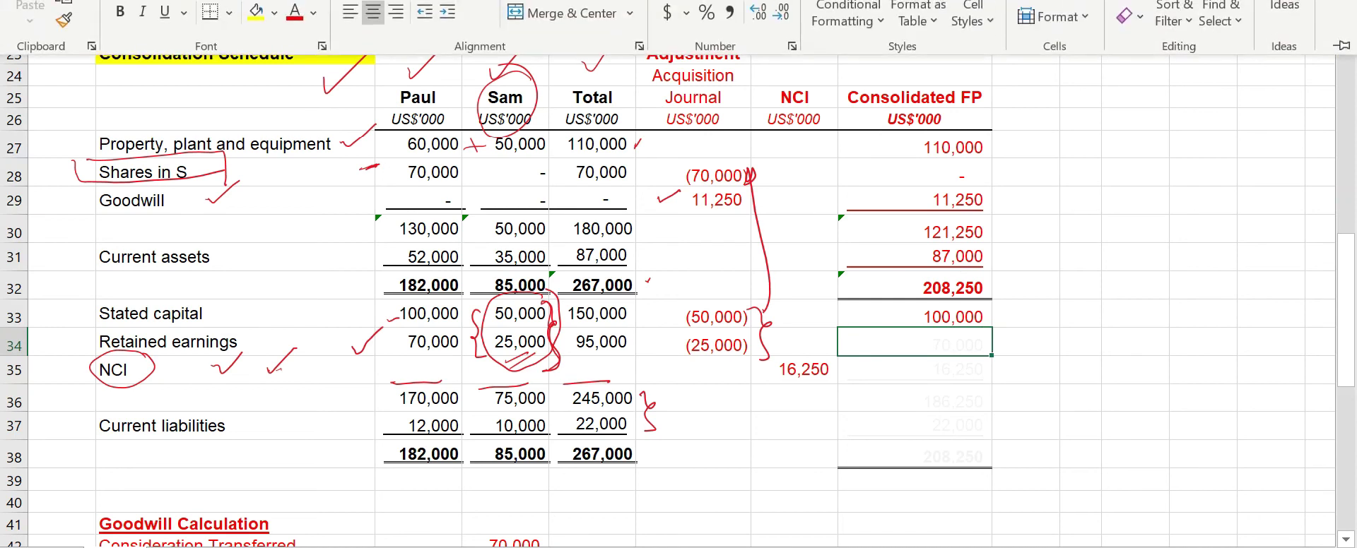
{"action": "key", "text": "Return"}
Examine Sam's retained earnings and the NCI row, including the NCI amount in G35.
{"action": "left_click", "coordinate": [922, 377]}
{"action": "left_click", "coordinate": [537, 346]}
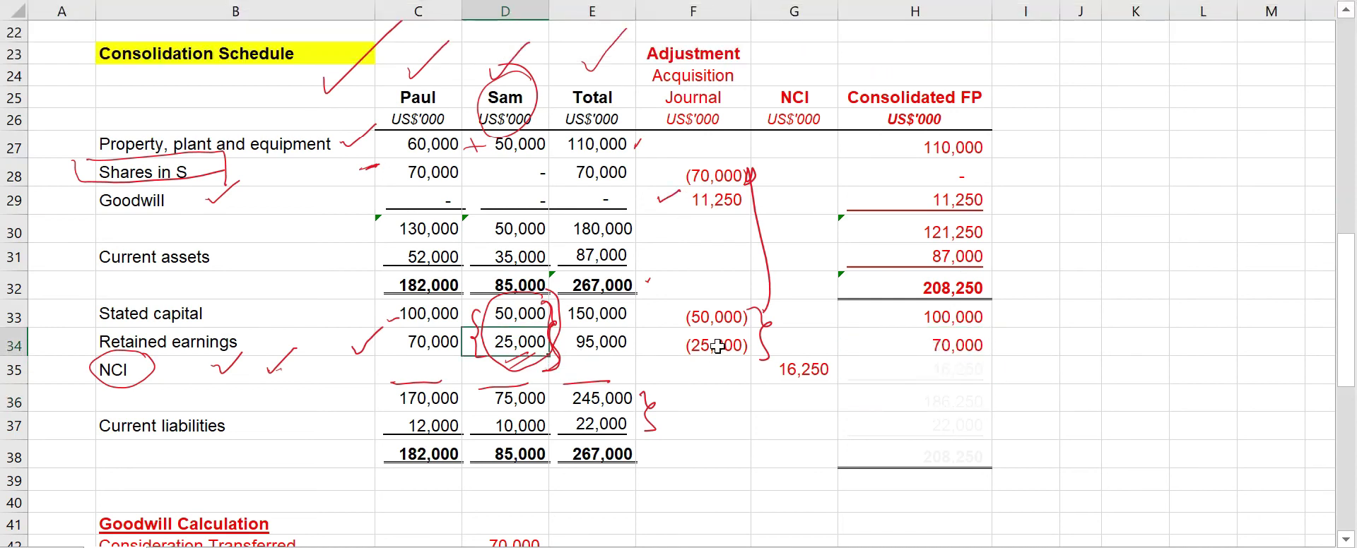
{"action": "left_click", "coordinate": [530, 373]}
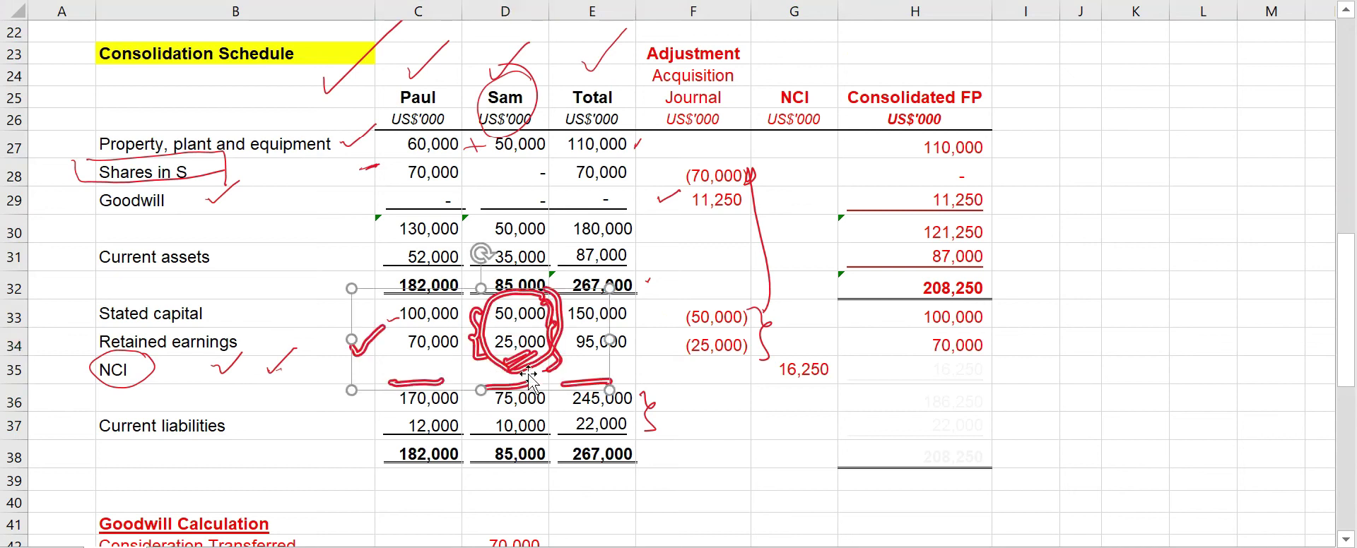
{"action": "key", "text": "Delete"}
{"action": "left_click", "coordinate": [660, 364]}
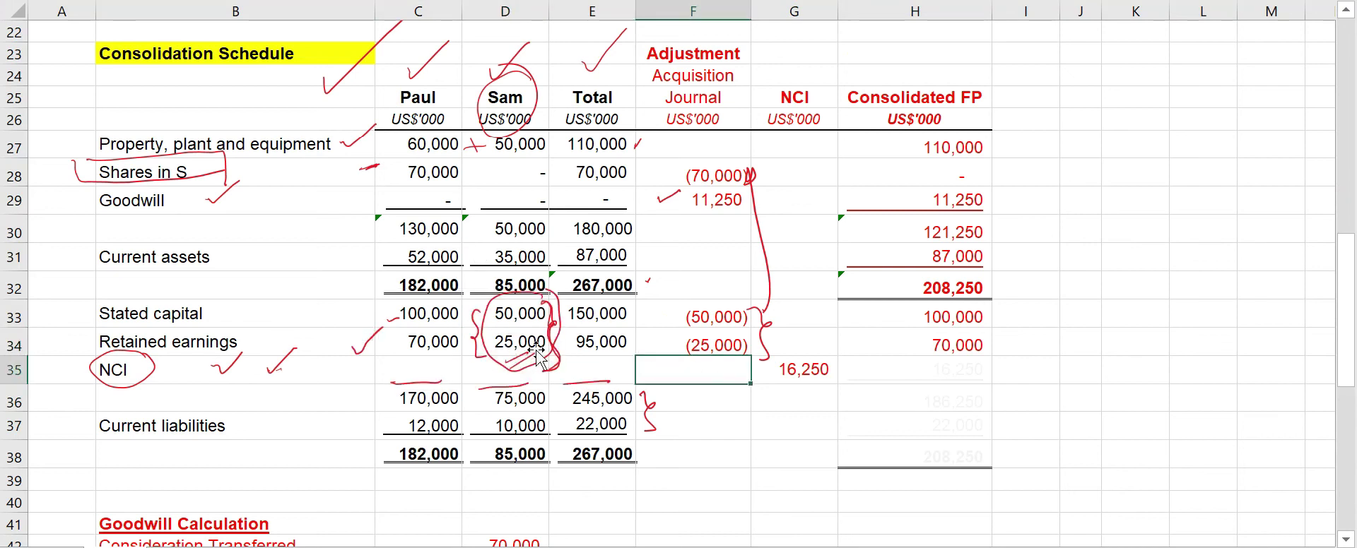
{"action": "left_click", "coordinate": [778, 345]}
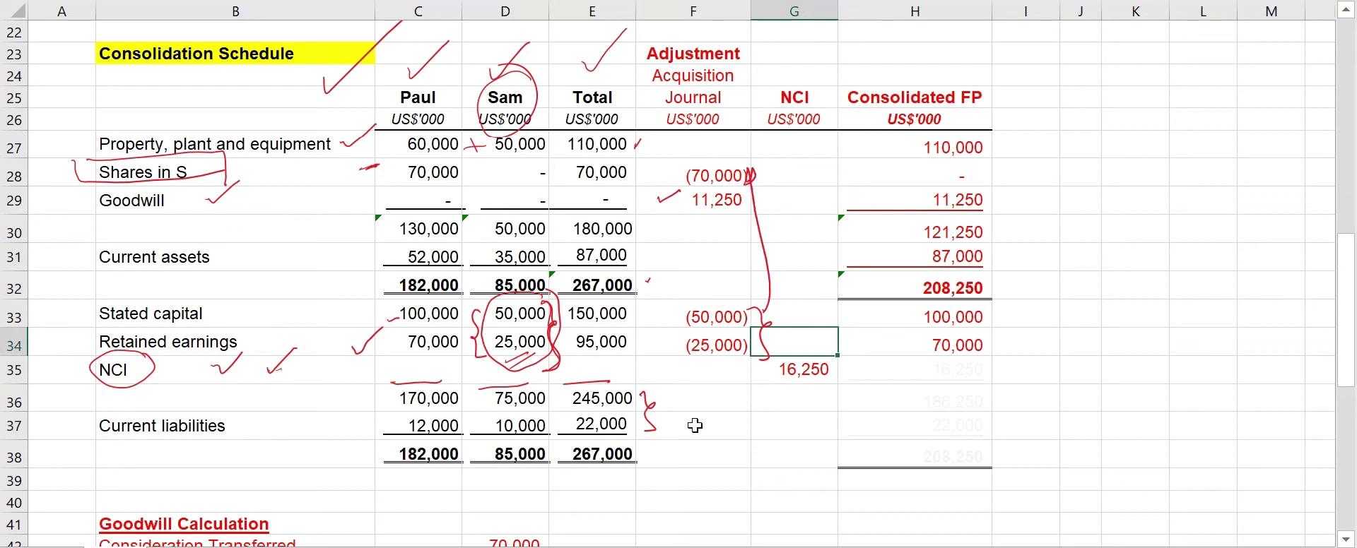
{"action": "left_click", "coordinate": [186, 373]}
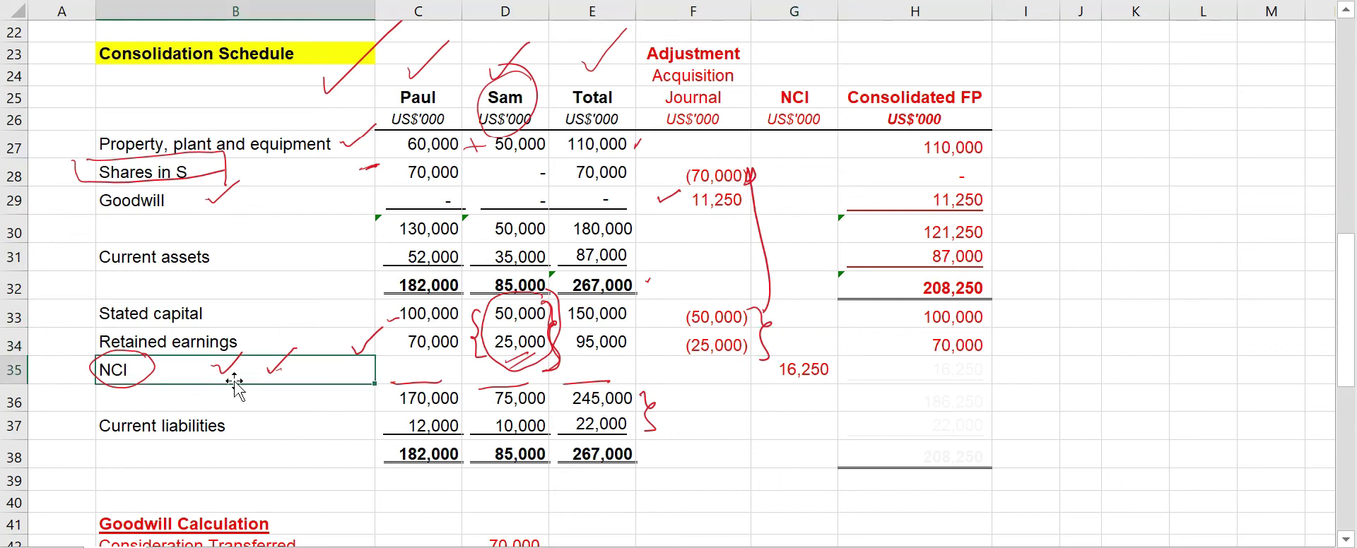
{"action": "left_click", "coordinate": [762, 380]}
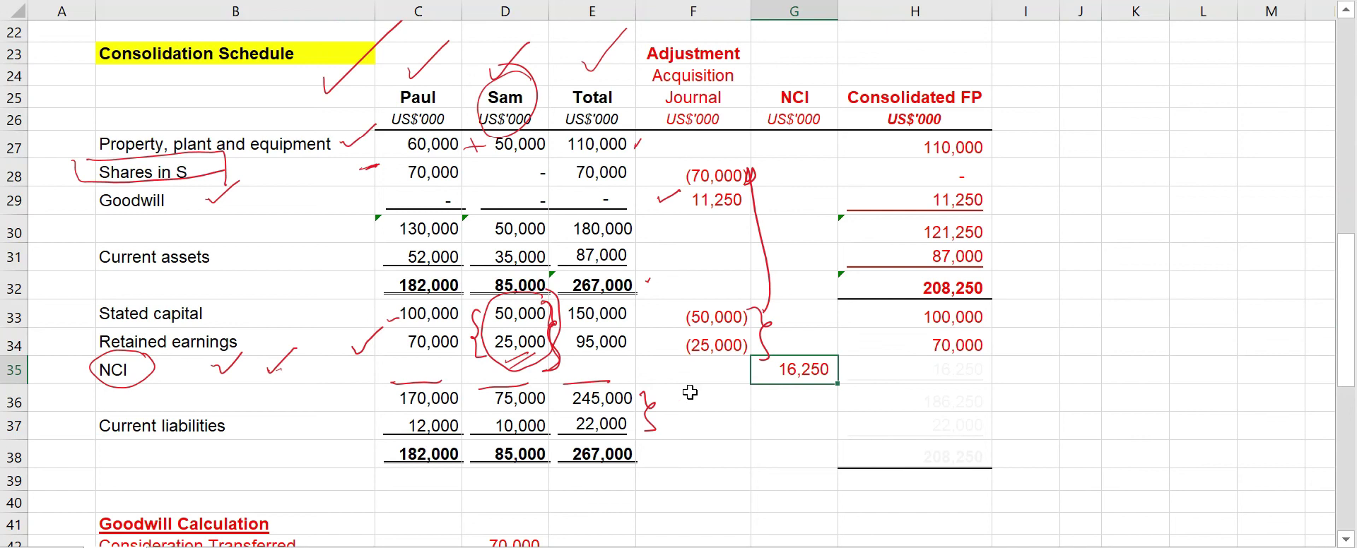
Reveal the consolidated NCI amount in H35 with red font.
{"action": "scroll", "coordinate": [755, 391], "scroll_direction": "down", "scroll_amount": 1}
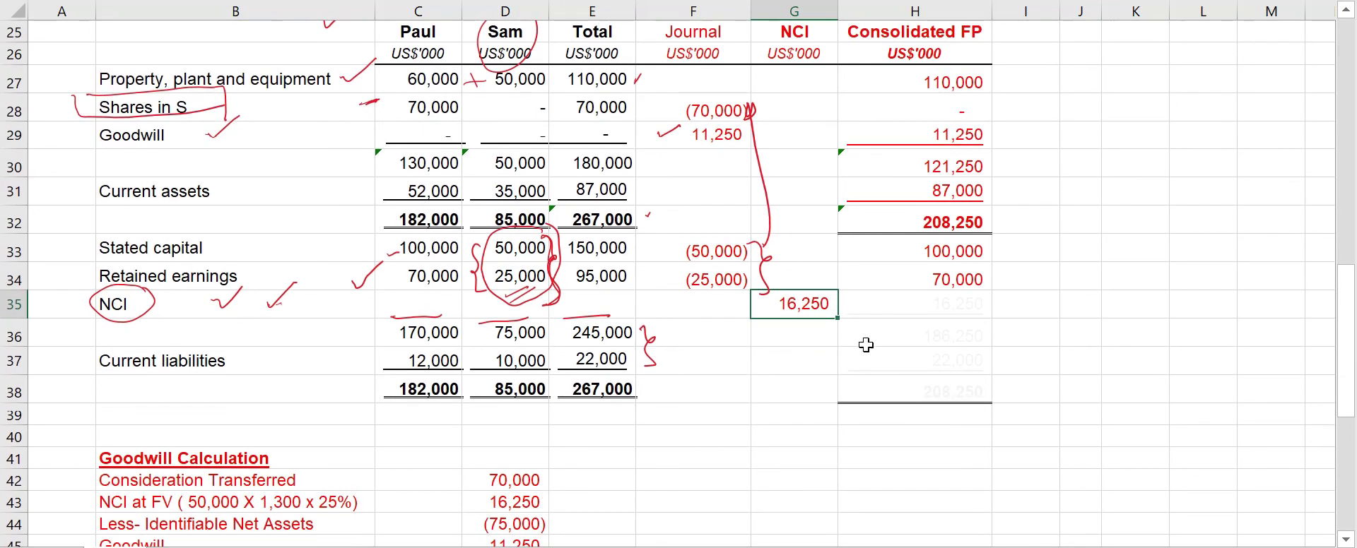
{"action": "left_click", "coordinate": [872, 309]}
{"action": "left_click", "coordinate": [288, 1]}
{"action": "left_click", "coordinate": [296, 16]}
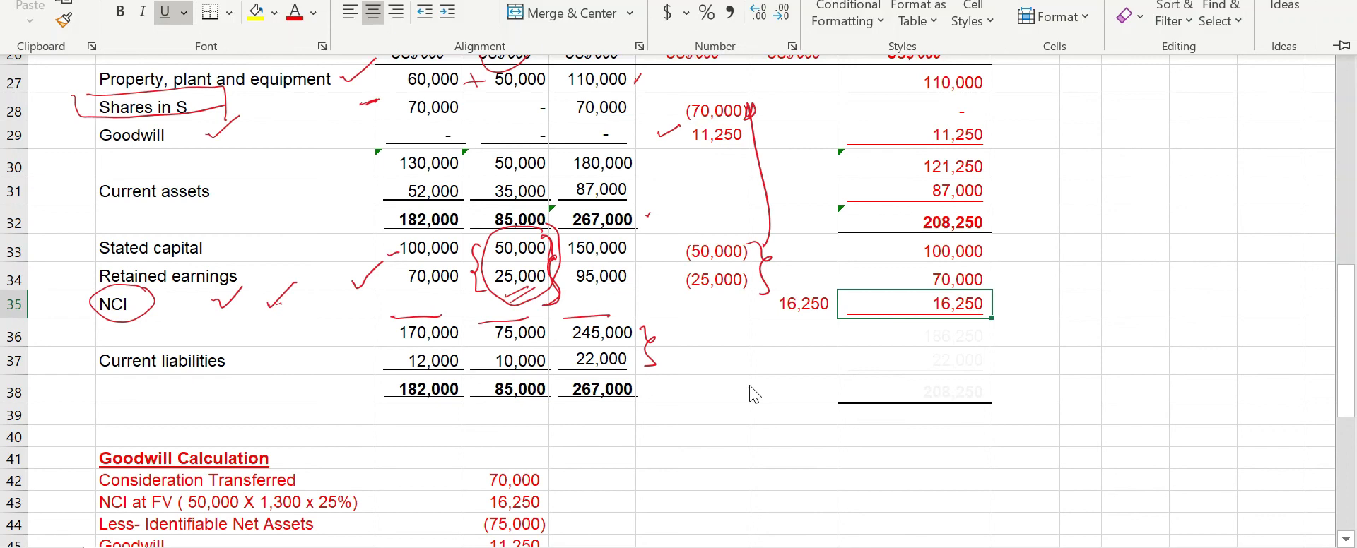
{"action": "scroll", "coordinate": [707, 297], "scroll_direction": "up", "scroll_amount": 1}
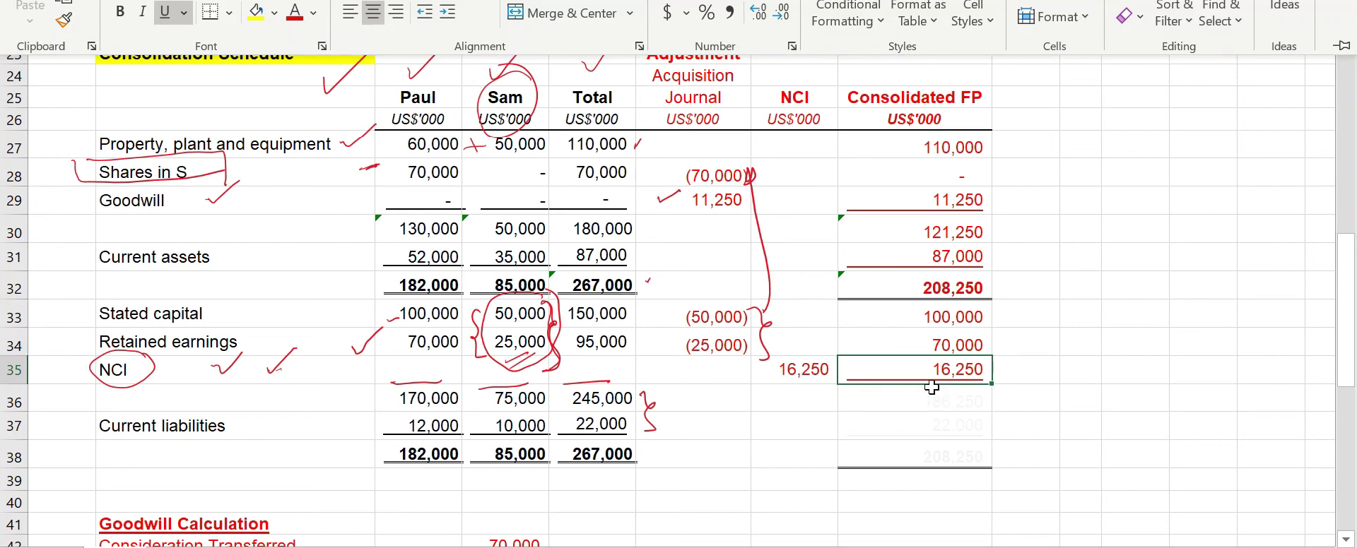
{"action": "left_click", "coordinate": [1032, 372]}
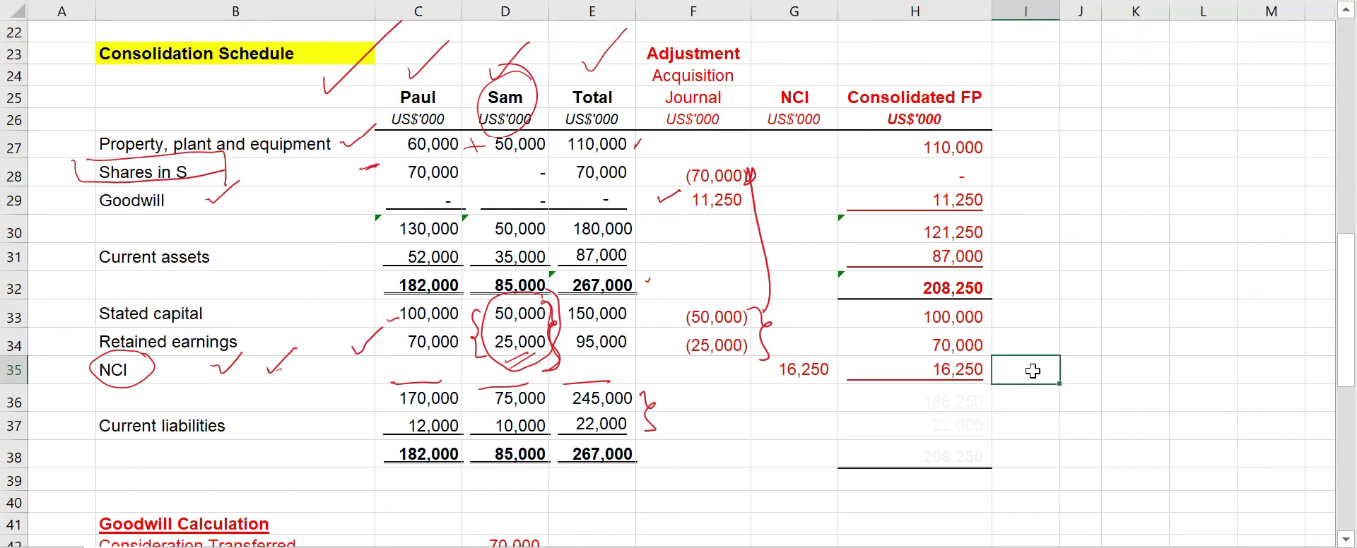
Reveal the consolidated equity subtotal in H36 with red font.
{"action": "scroll", "coordinate": [1021, 371], "scroll_direction": "down", "scroll_amount": 1}
{"action": "left_click", "coordinate": [920, 333]}
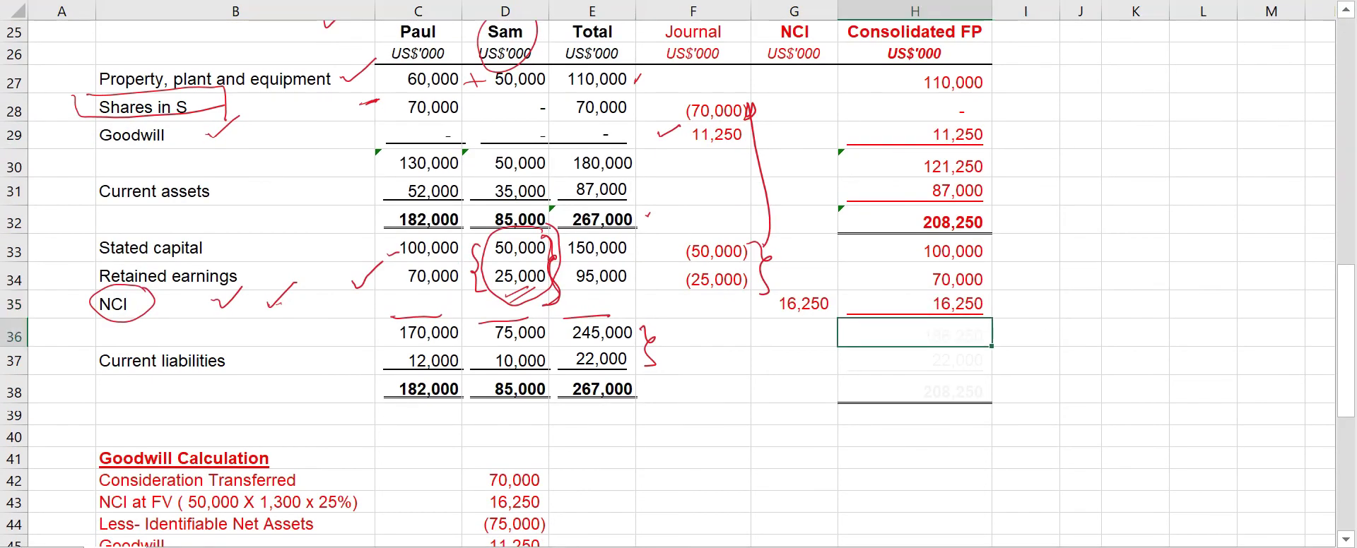
{"action": "left_click", "coordinate": [295, 12]}
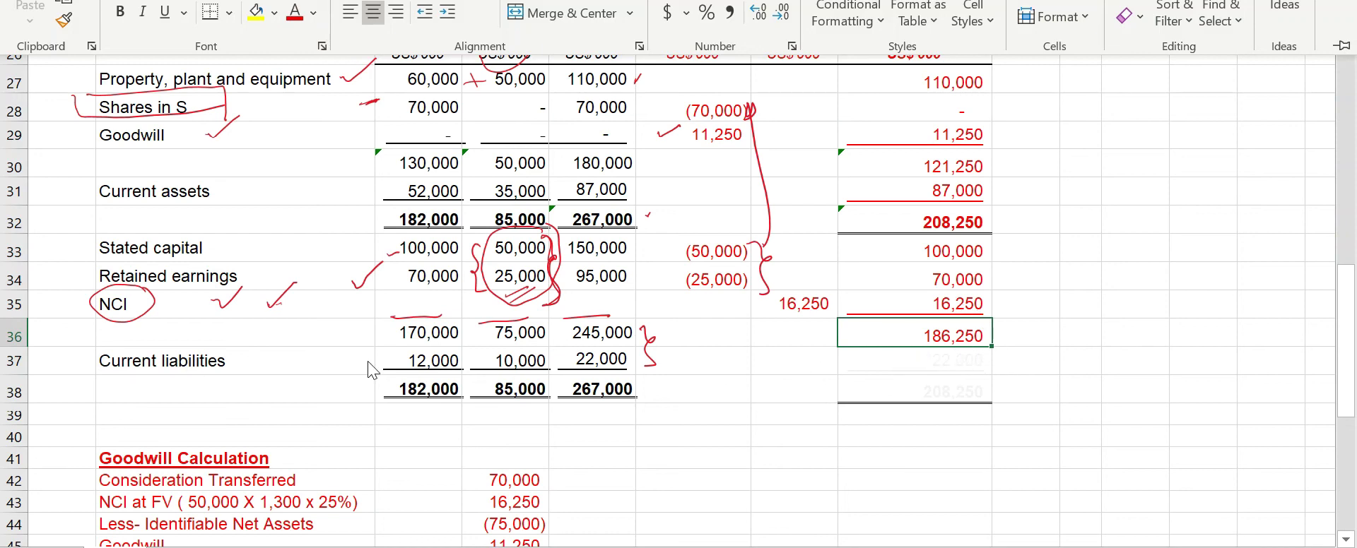
Reveal the consolidated current liabilities in H37 and the total equity and liabilities in H38 with red font.
{"action": "left_click", "coordinate": [943, 360]}
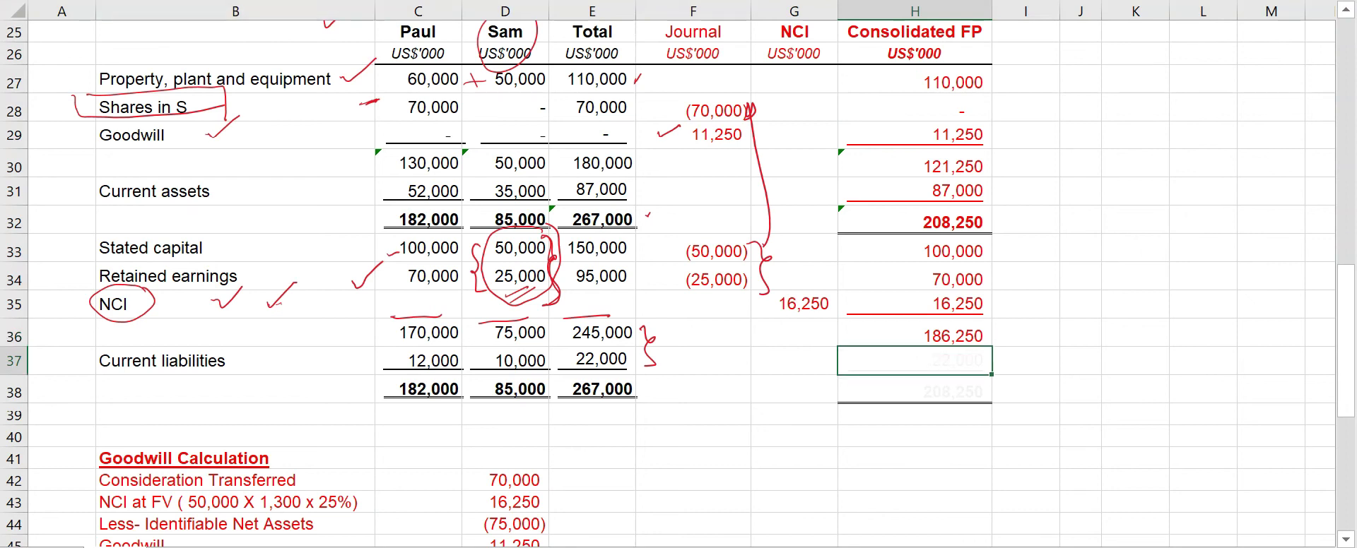
{"action": "left_click", "coordinate": [63, 0]}
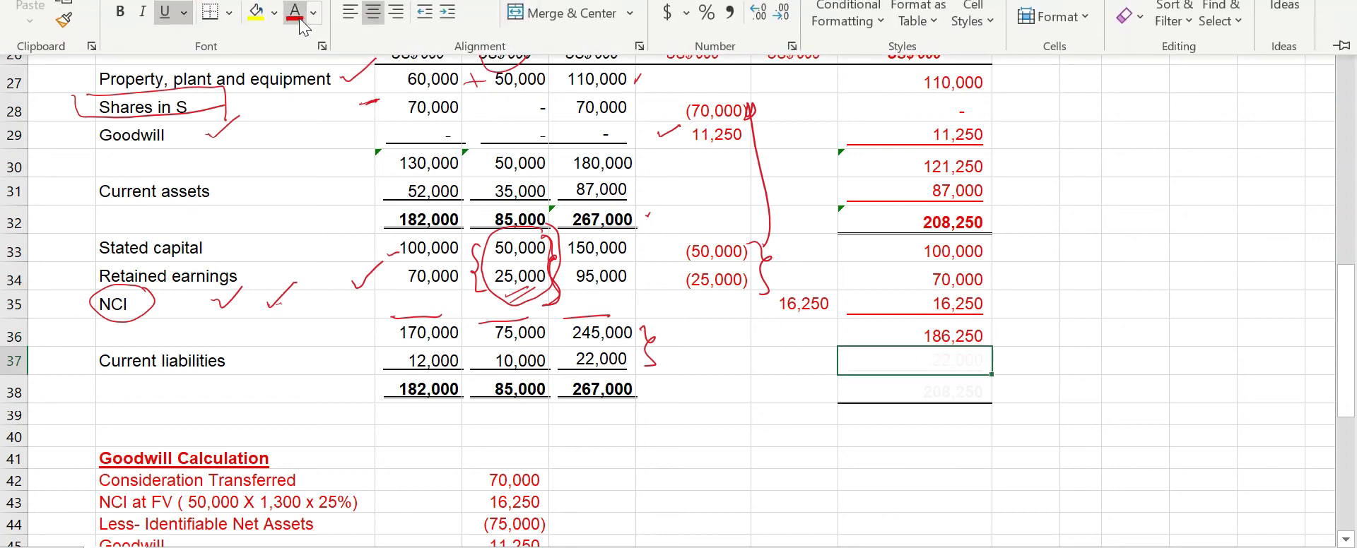
{"action": "left_click", "coordinate": [301, 22]}
{"action": "left_click", "coordinate": [872, 390]}
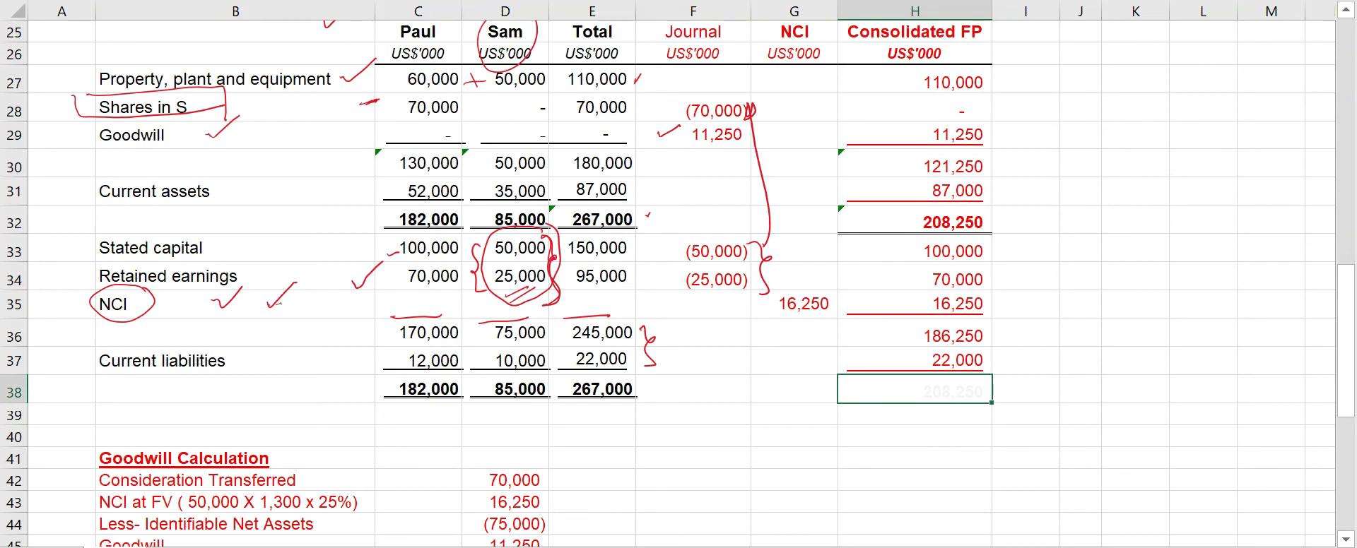
{"action": "left_click", "coordinate": [63, 0]}
{"action": "left_click", "coordinate": [301, 21]}
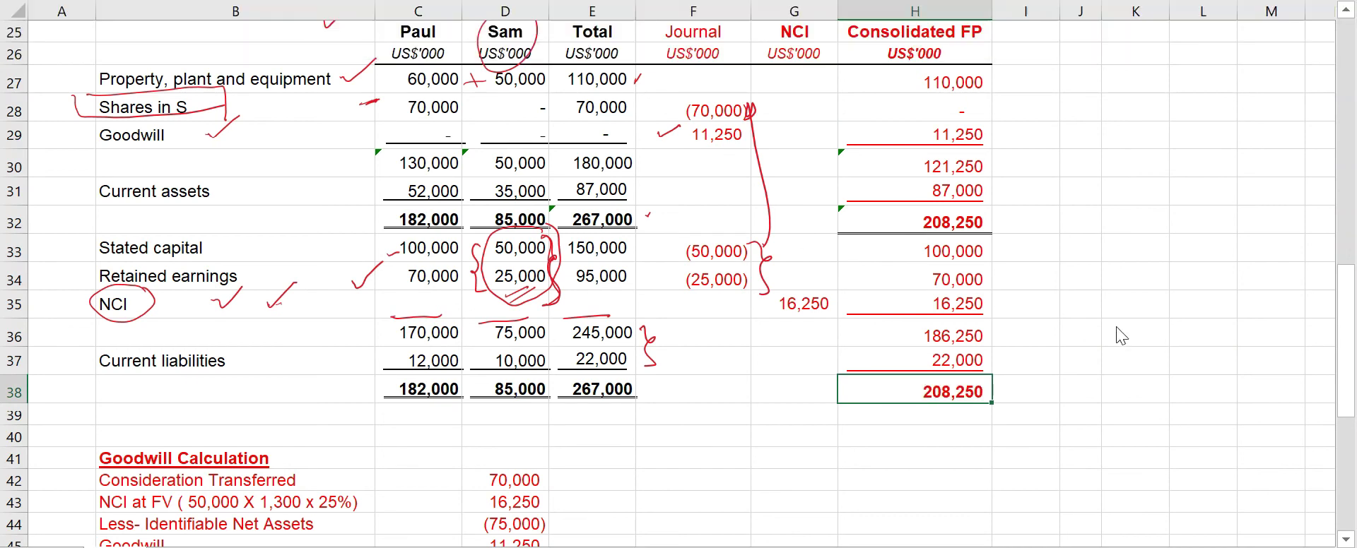
Select the completed Consolidated FP column of the schedule, from its heading in H25 to the final total in H38.
{"action": "scroll", "coordinate": [1055, 377], "scroll_direction": "up", "scroll_amount": 1}
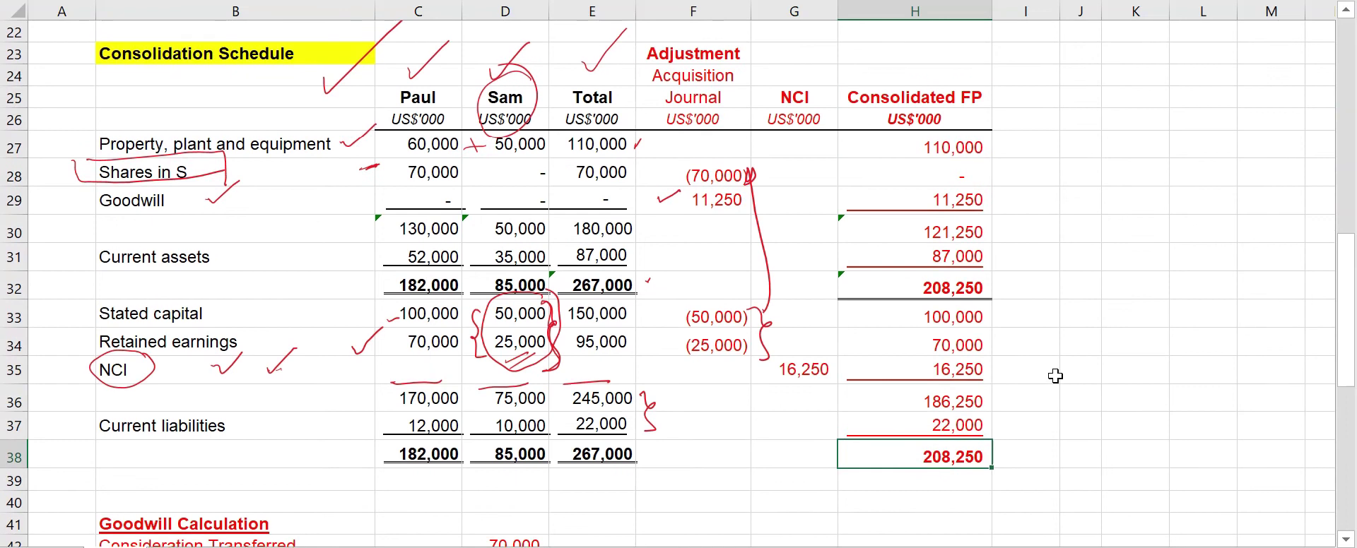
{"action": "scroll", "coordinate": [1056, 376], "scroll_direction": "up", "scroll_amount": 2}
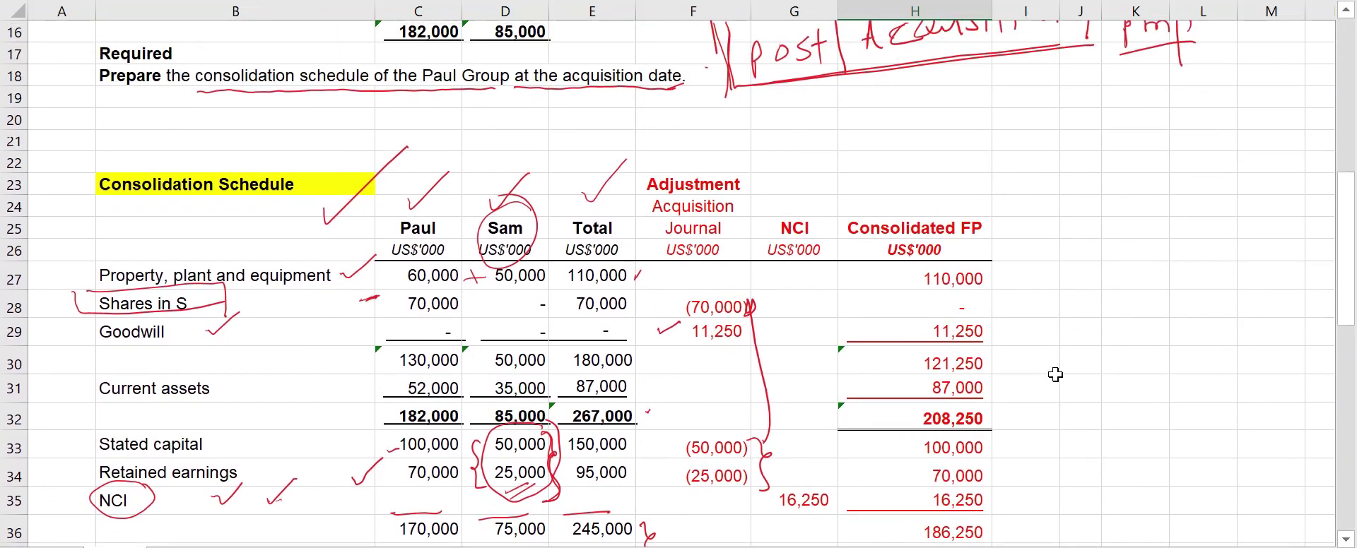
{"action": "scroll", "coordinate": [1055, 375], "scroll_direction": "down", "scroll_amount": 2}
{"action": "left_click_drag", "start_coordinate": [947, 95], "coordinate": [950, 459]}
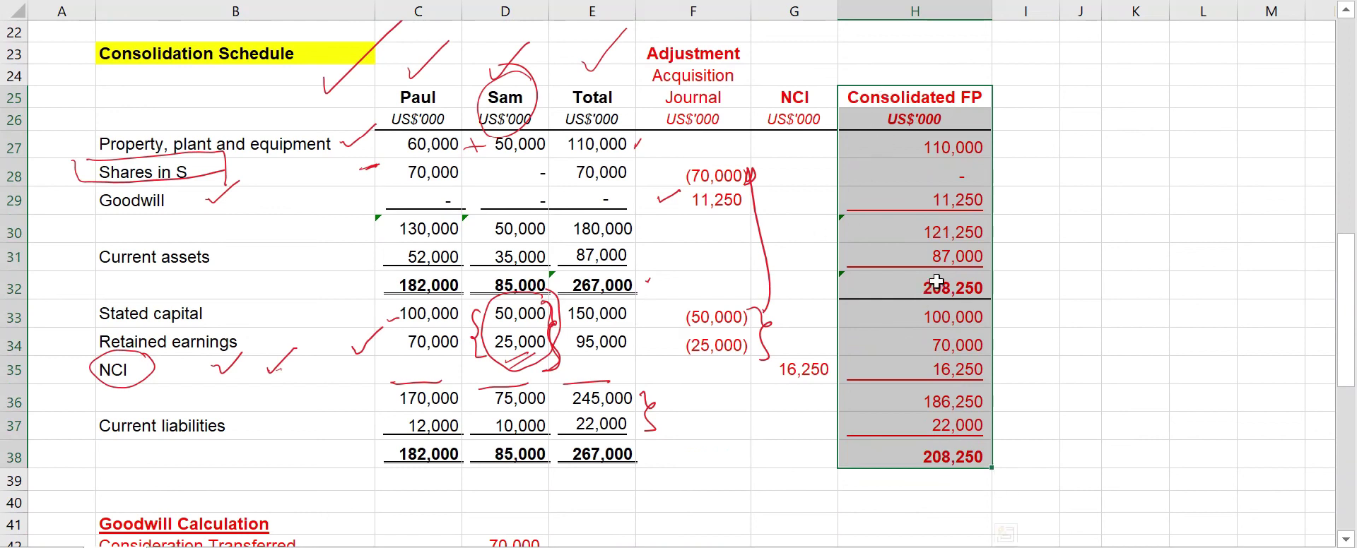
Review the acquisition details and original statements of Paul and Sam against the completed consolidation schedule.
{"action": "scroll", "coordinate": [938, 286], "scroll_direction": "up", "scroll_amount": 3}
{"action": "scroll", "coordinate": [937, 287], "scroll_direction": "up", "scroll_amount": 4}
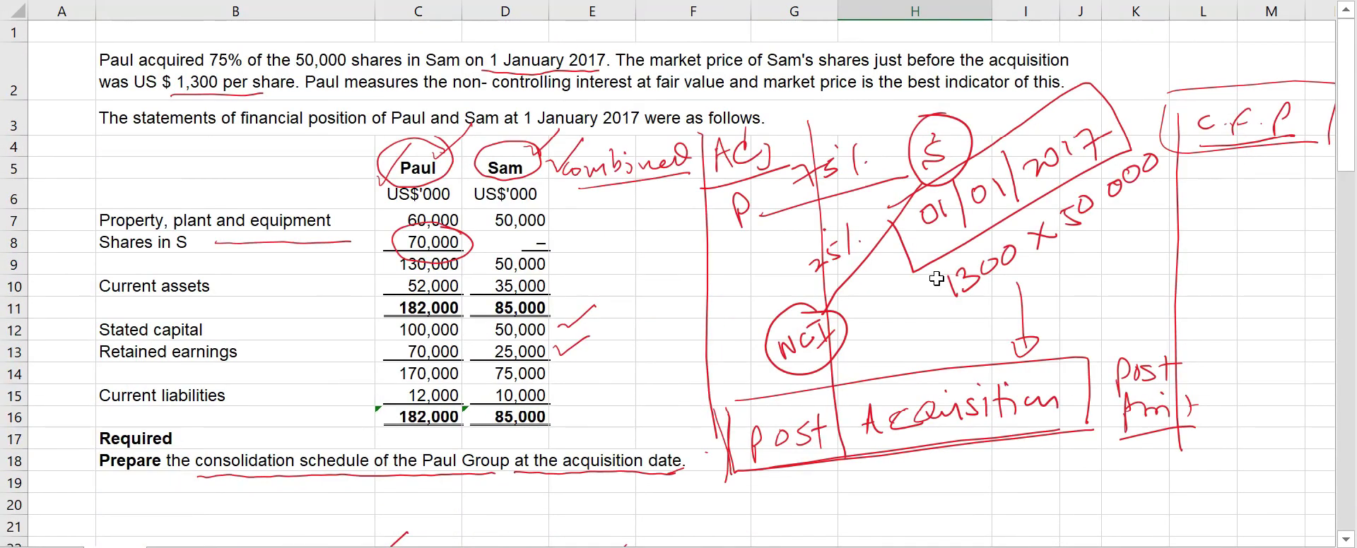
{"action": "scroll", "coordinate": [937, 280], "scroll_direction": "down", "scroll_amount": 6}
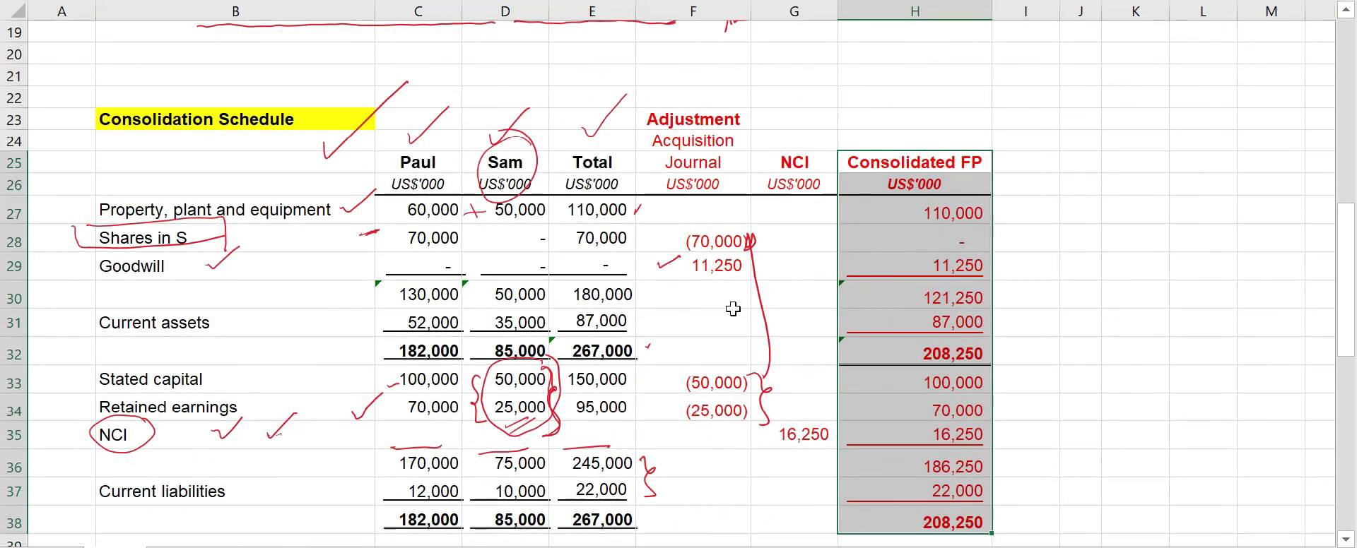
{"action": "scroll", "coordinate": [733, 309], "scroll_direction": "up", "scroll_amount": 3}
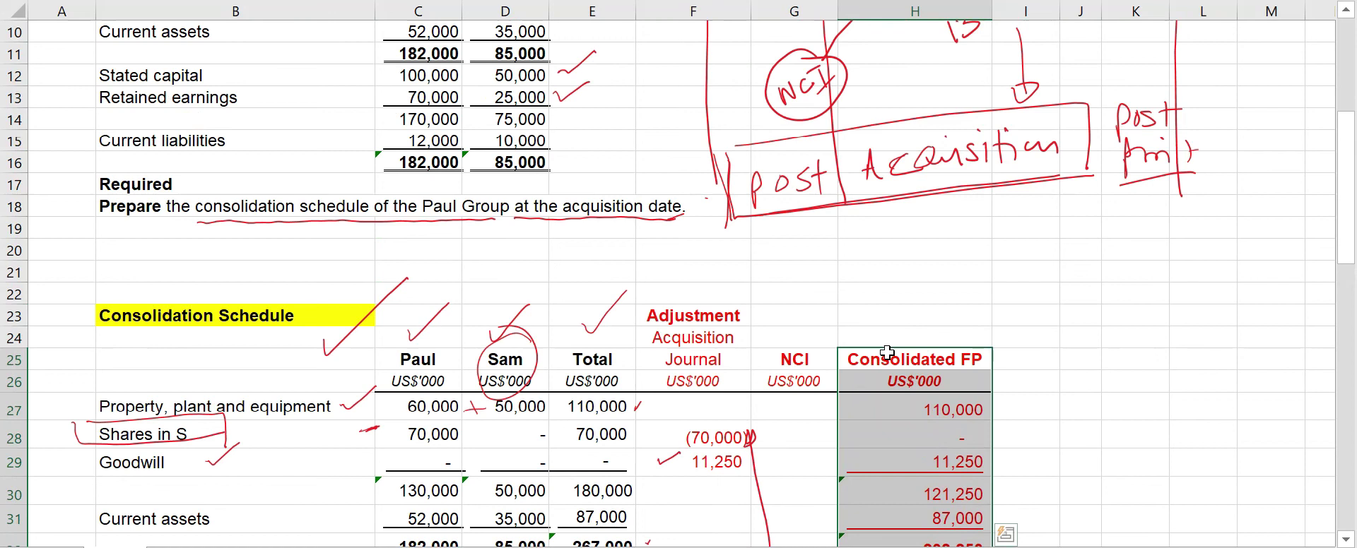
{"action": "scroll", "coordinate": [445, 276], "scroll_direction": "down", "scroll_amount": 1}
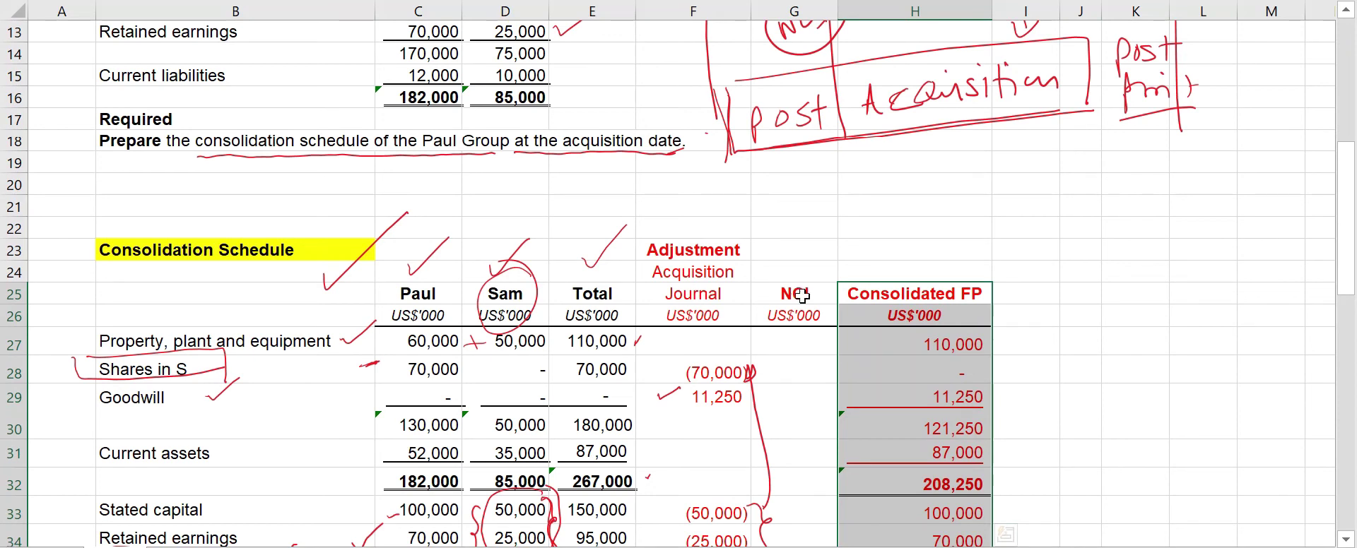
{"action": "scroll", "coordinate": [800, 295], "scroll_direction": "down", "scroll_amount": 2}
{"action": "scroll", "coordinate": [799, 286], "scroll_direction": "up", "scroll_amount": 1}
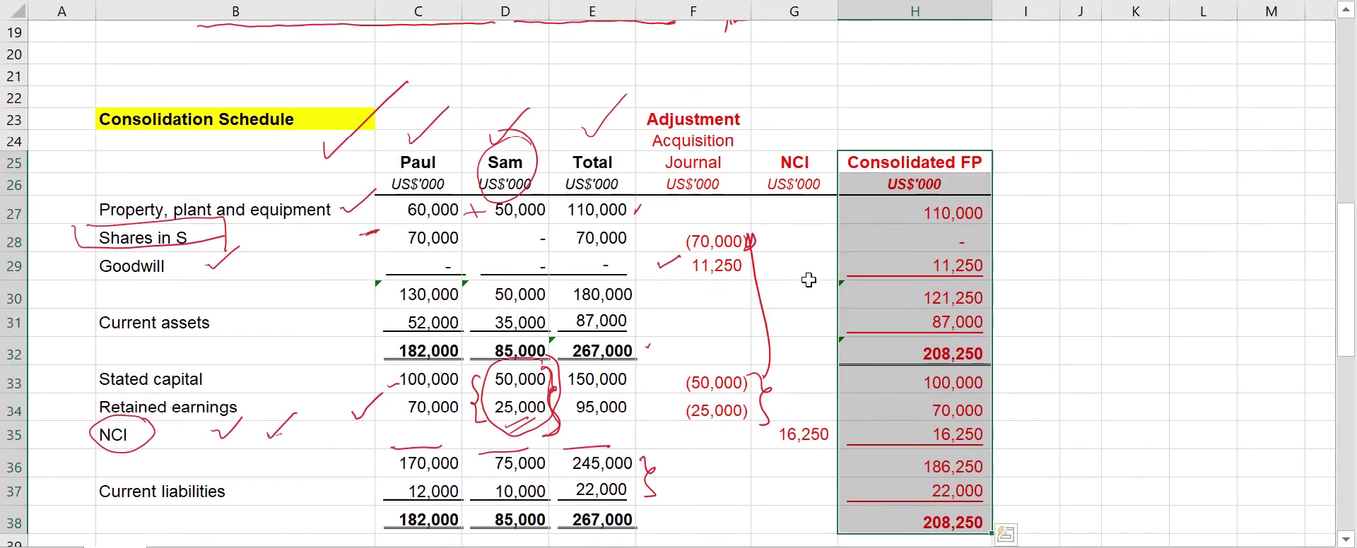